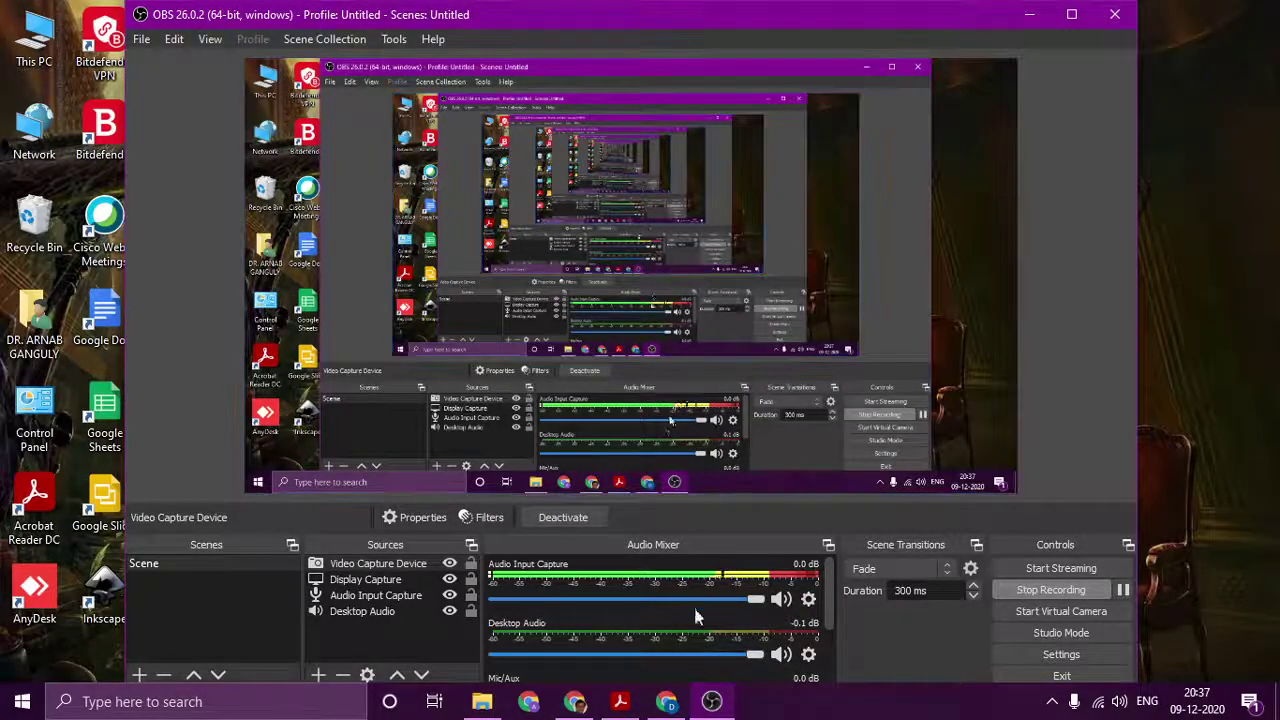
Switch to Chrome and open Apowersoft's Free Online Screen Recorder page in a new tab.
{"action": "left_click", "coordinate": [666, 701]}
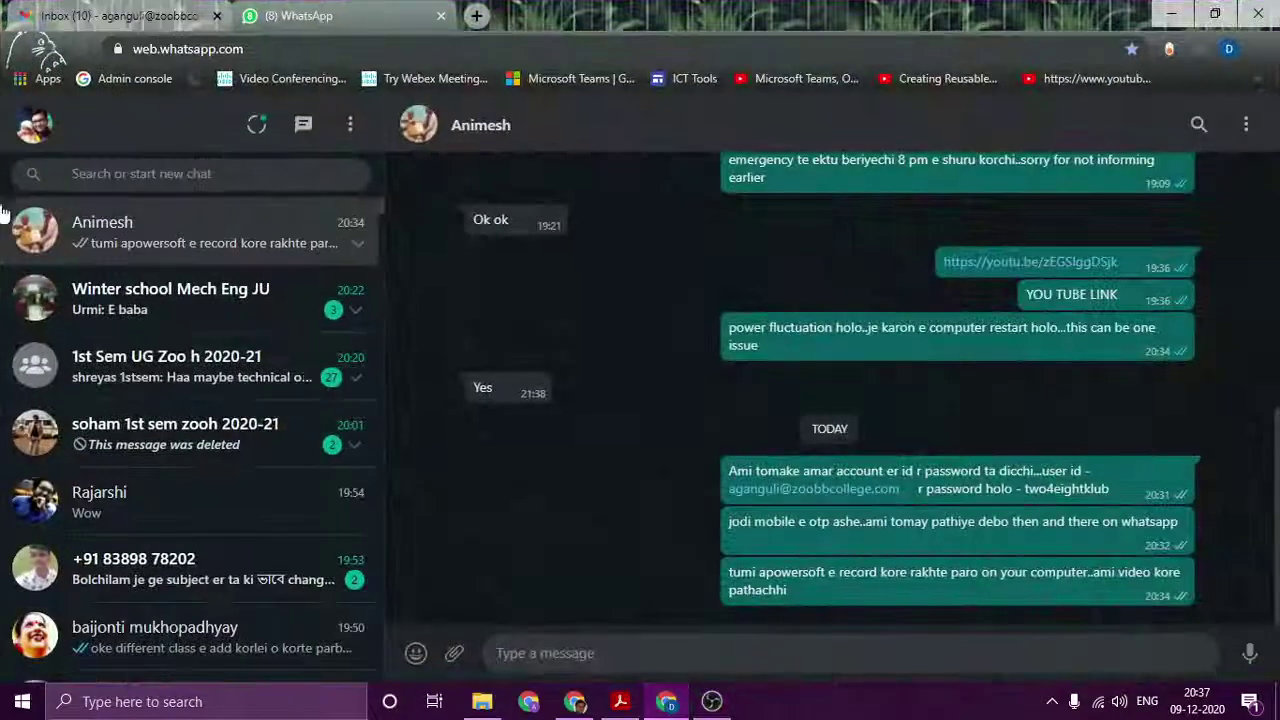
{"action": "left_click", "coordinate": [485, 12]}
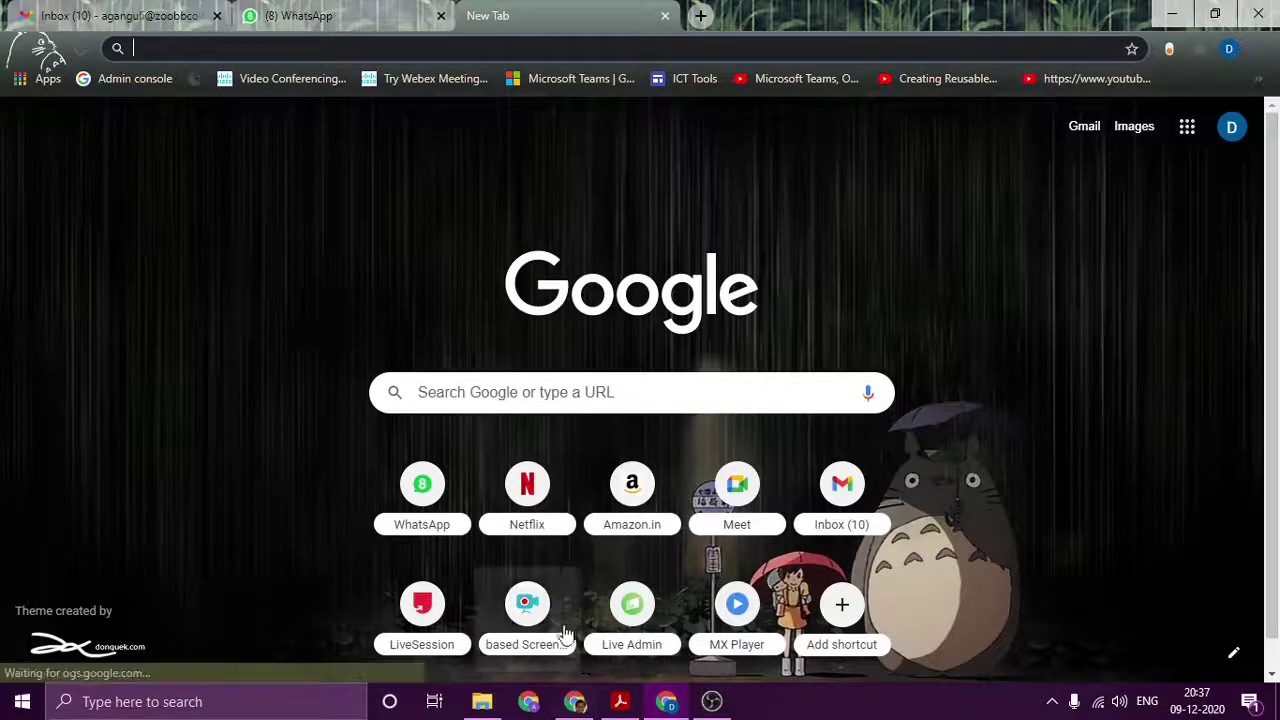
{"action": "left_click", "coordinate": [533, 606]}
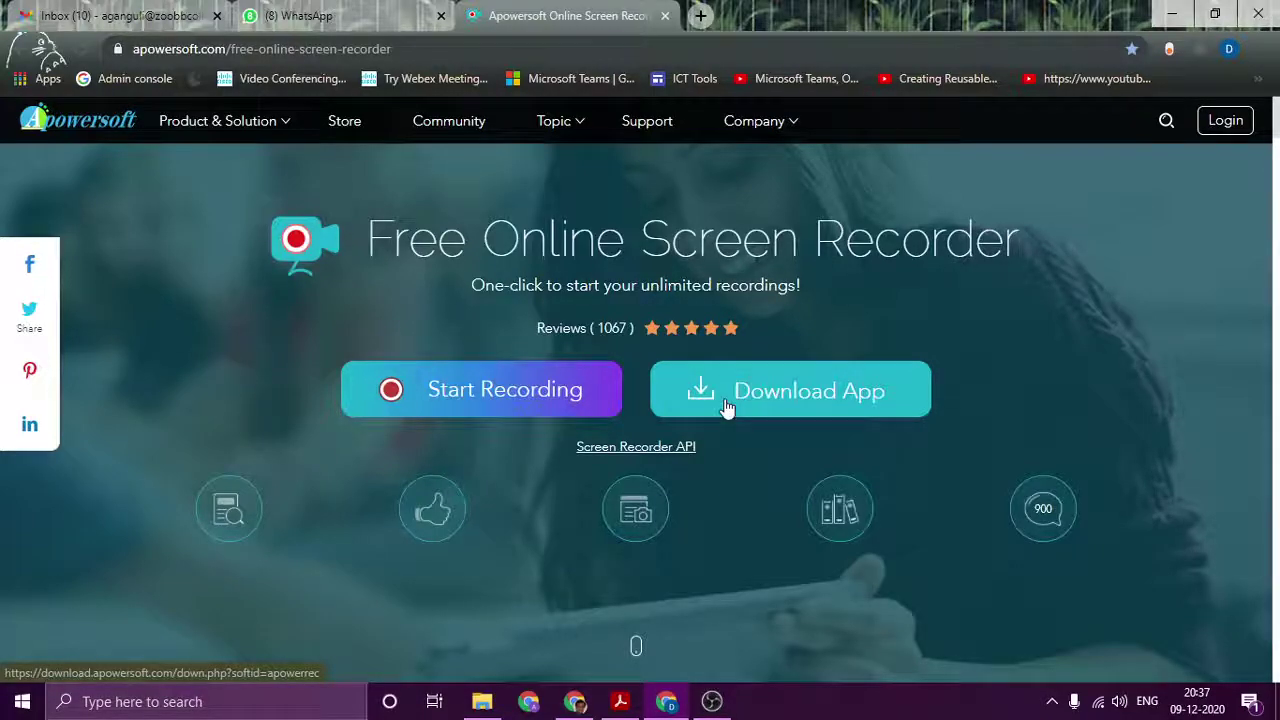
Start the online recorder from the web page, downloading and running the Apowersoft launcher that it requires.
{"action": "left_click", "coordinate": [467, 394]}
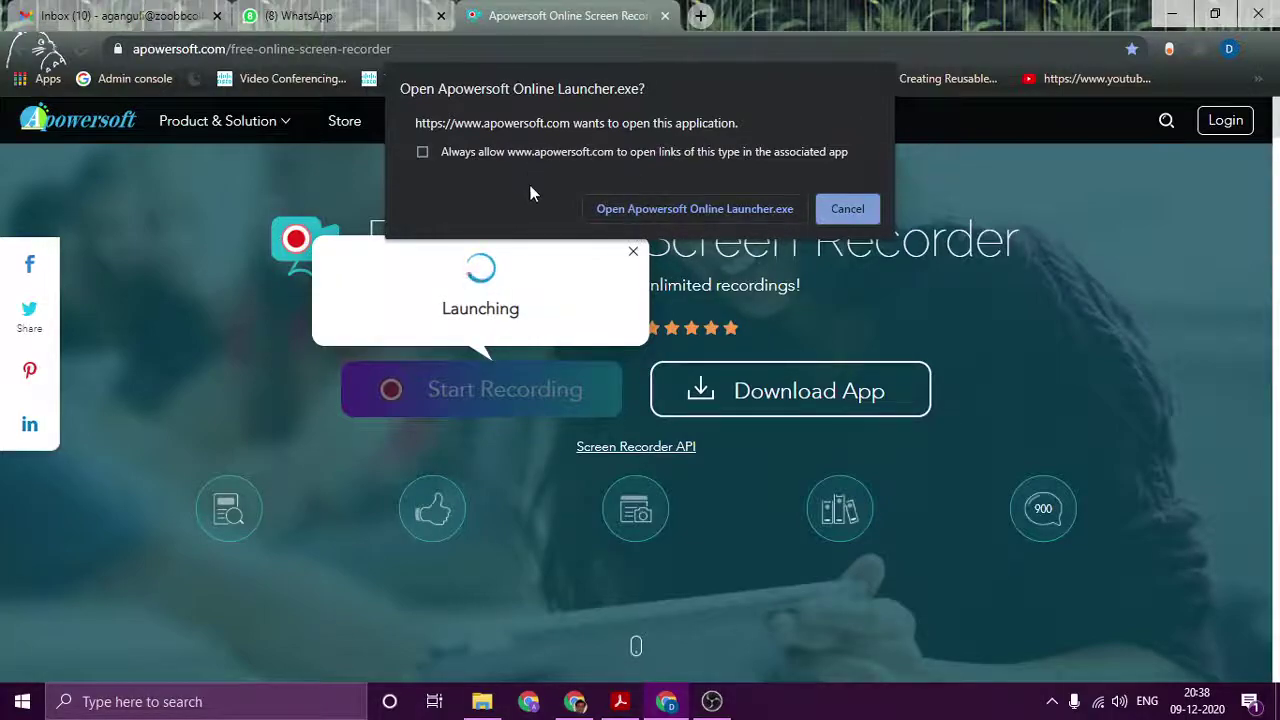
{"action": "left_click", "coordinate": [694, 212]}
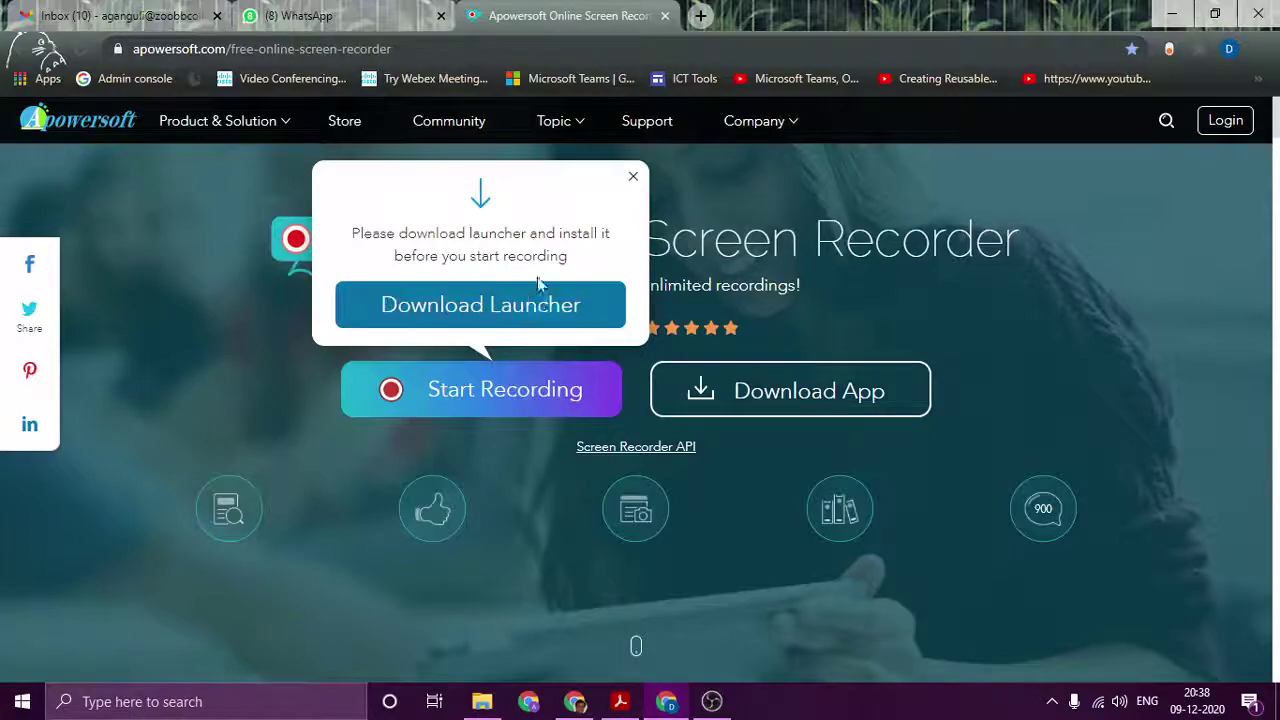
{"action": "left_click", "coordinate": [480, 305]}
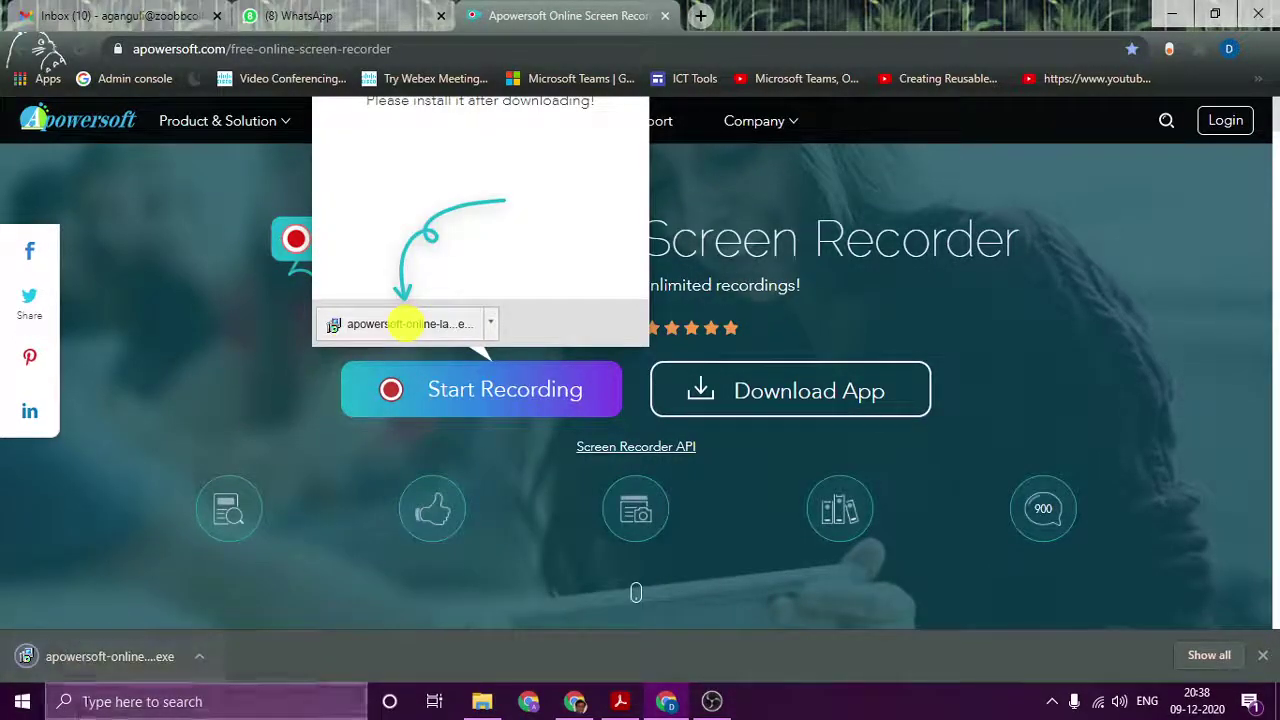
{"action": "left_click", "coordinate": [91, 661]}
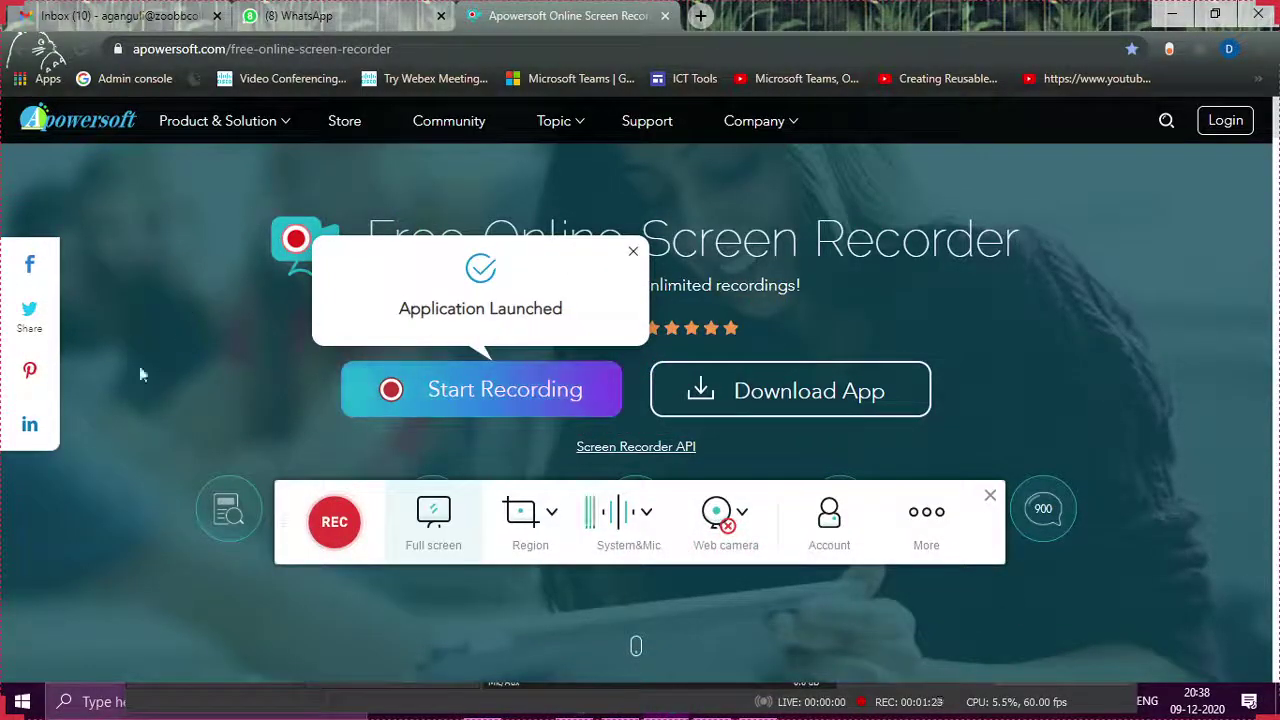
Move the recorder toolbar to the upper edge of the screen and open its System&Mic audio source options.
{"action": "left_click_drag", "start_coordinate": [285, 503], "coordinate": [548, 29]}
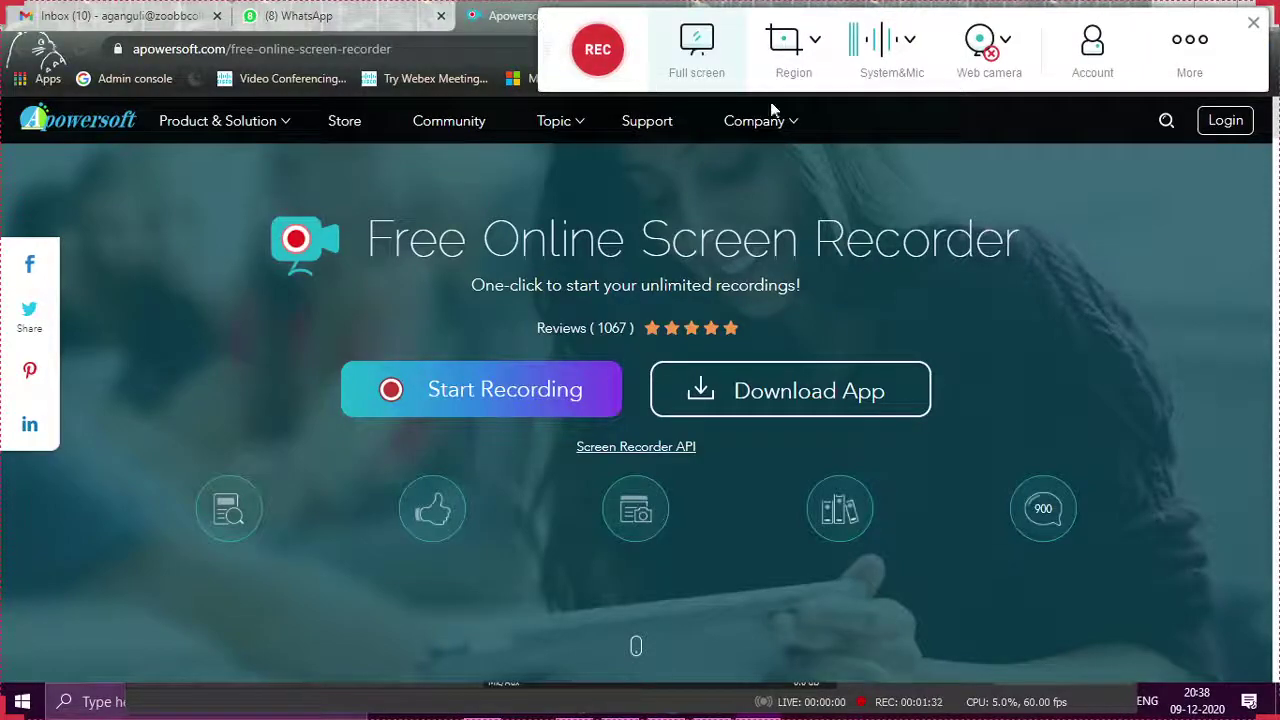
{"action": "left_click", "coordinate": [911, 48]}
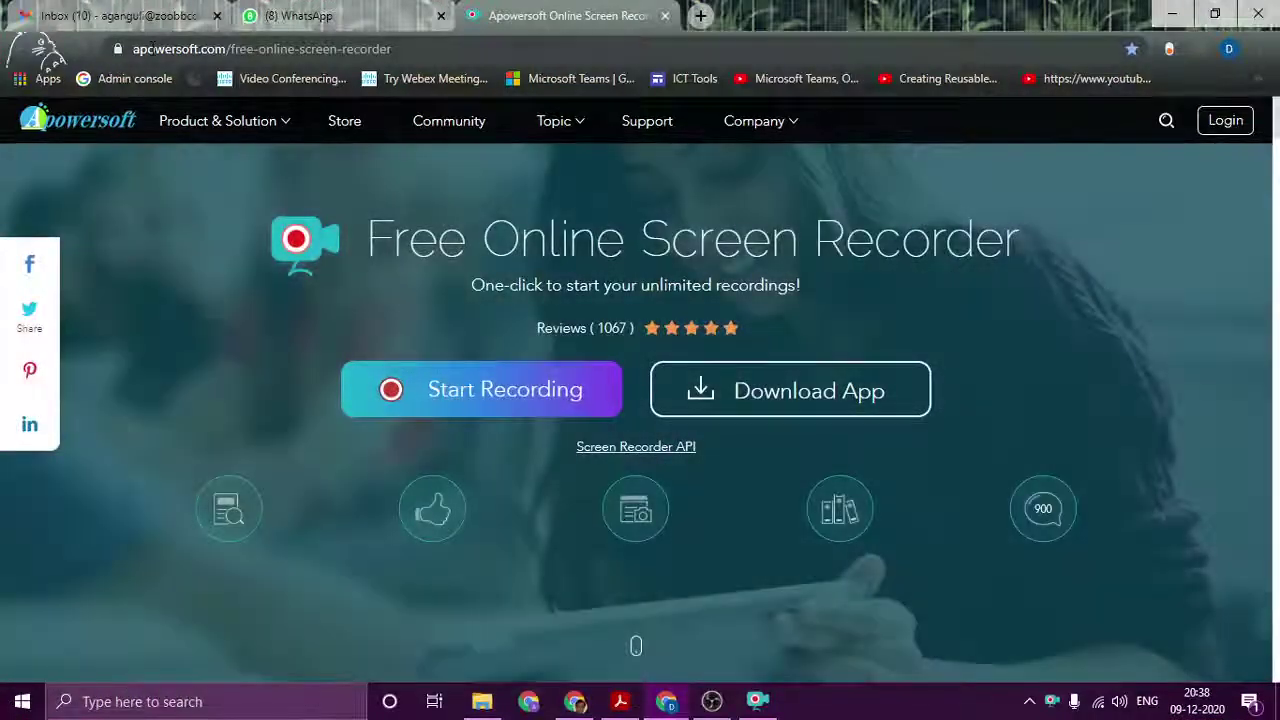
Close the Apowersoft recorder page and reopen it in a new tab.
{"action": "left_click_drag", "start_coordinate": [135, 48], "coordinate": [338, 48]}
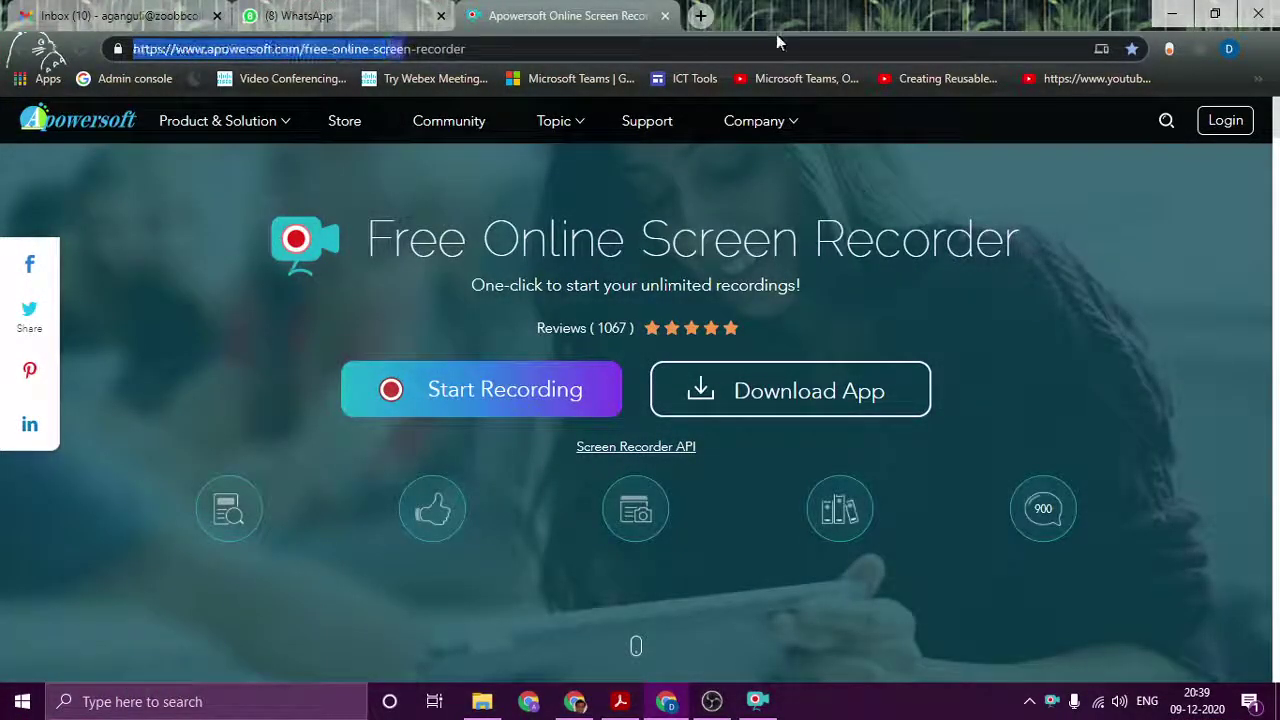
{"action": "left_click", "coordinate": [664, 16]}
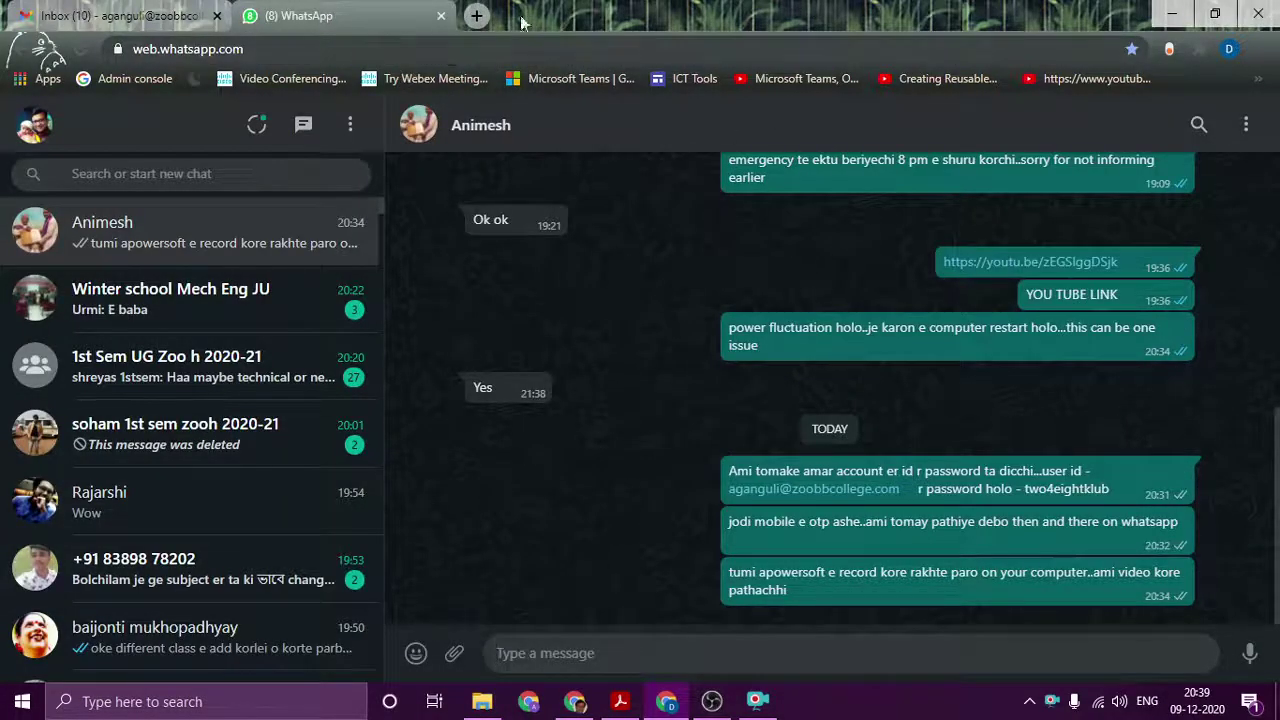
{"action": "left_click", "coordinate": [476, 16]}
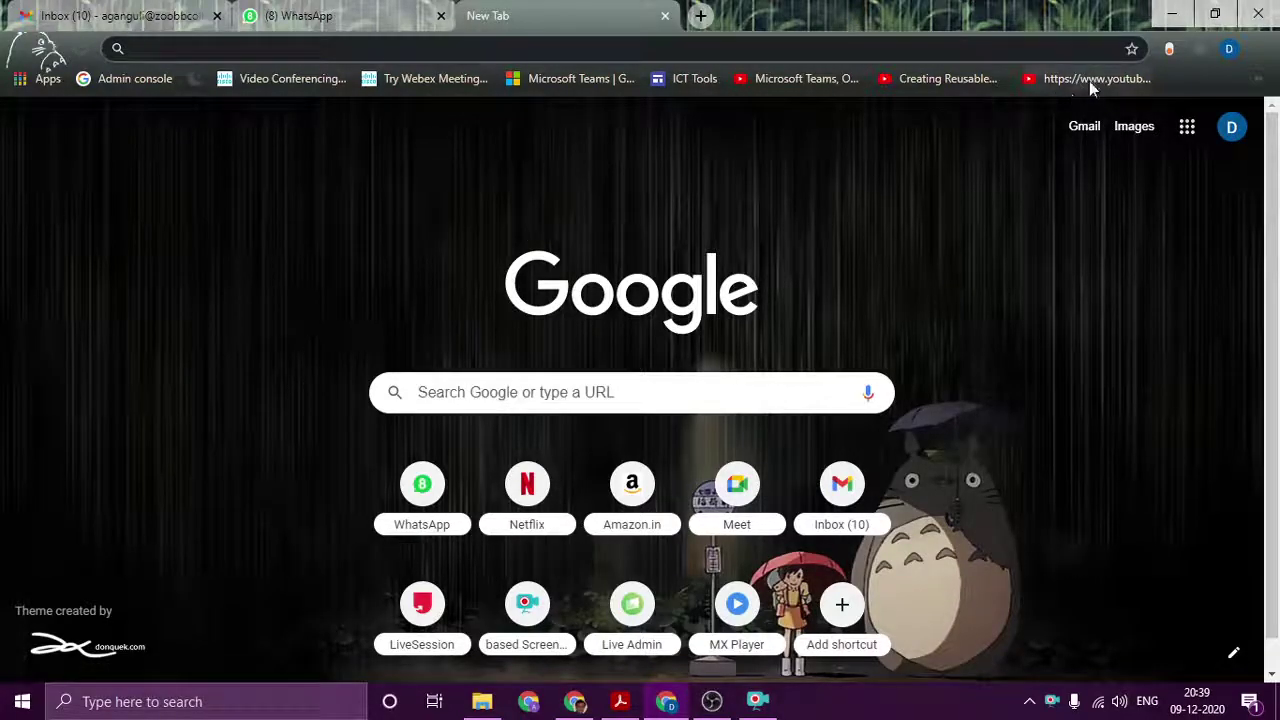
{"action": "left_click", "coordinate": [530, 608]}
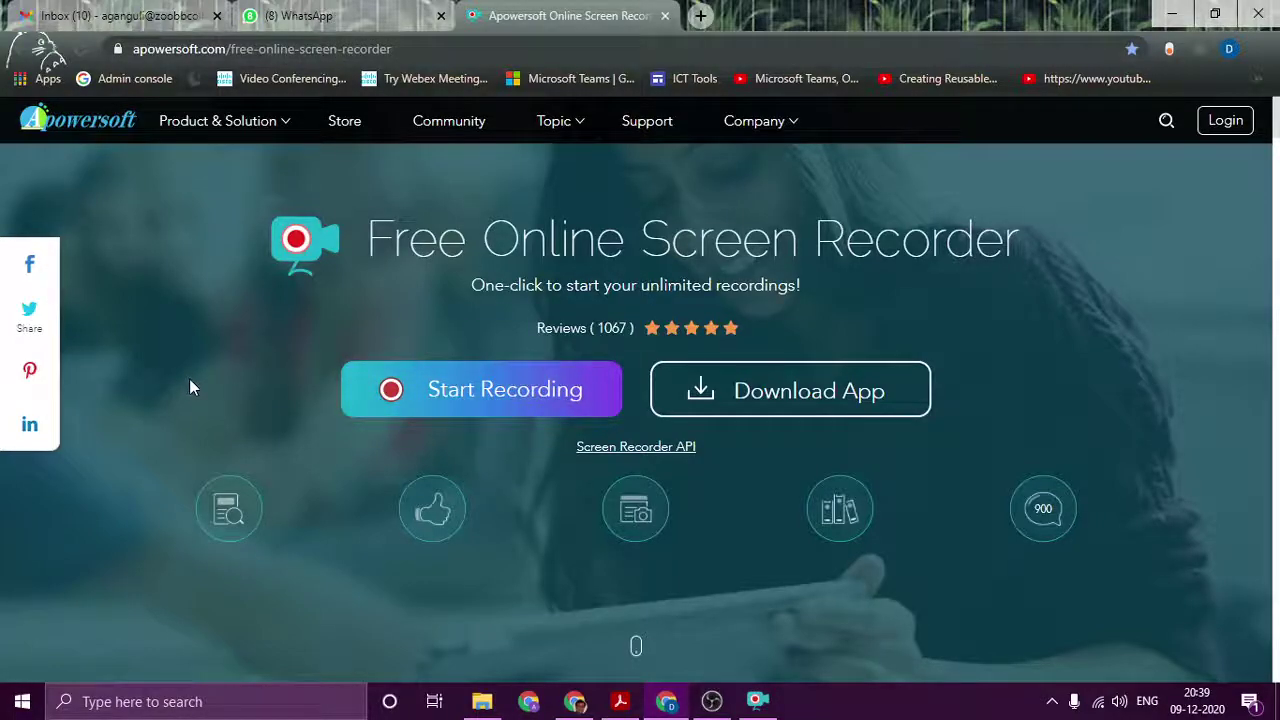
Launch the recorder again through Apowersoft Online Launcher and park its toolbar at the lower edge of the screen.
{"action": "left_click", "coordinate": [473, 405]}
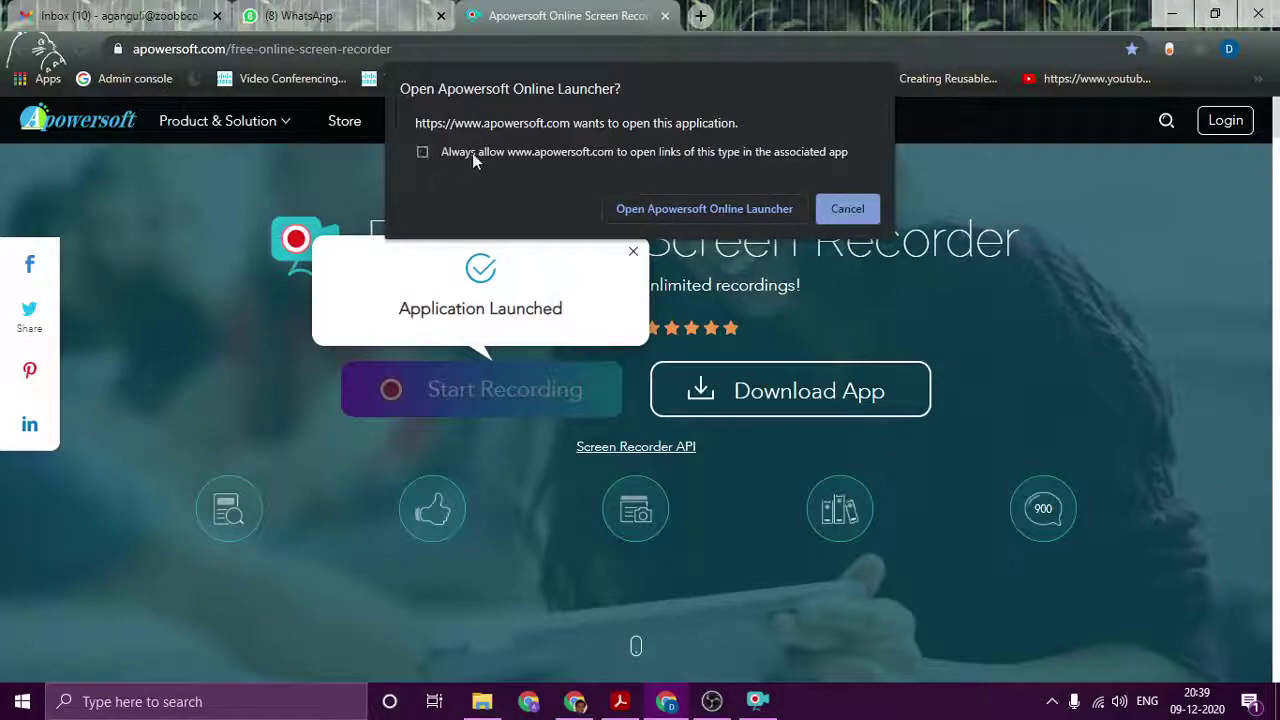
{"action": "left_click", "coordinate": [668, 210]}
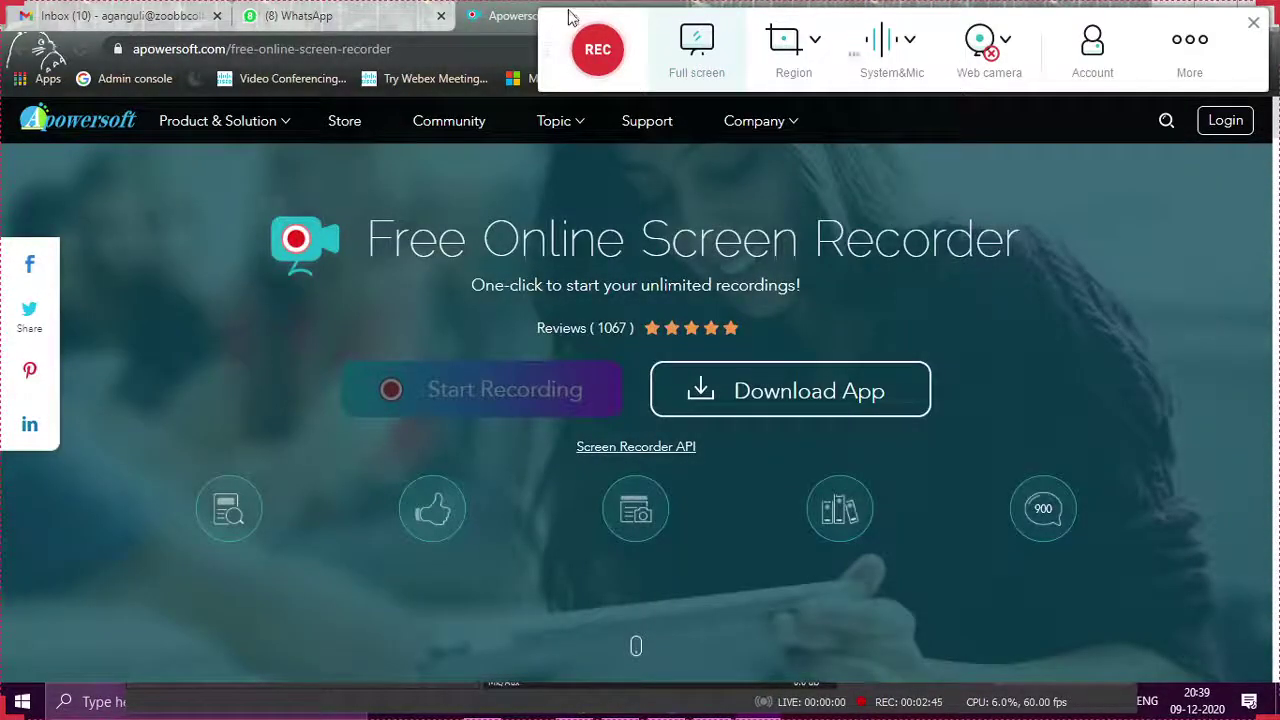
{"action": "left_click_drag", "start_coordinate": [568, 16], "coordinate": [28, 30]}
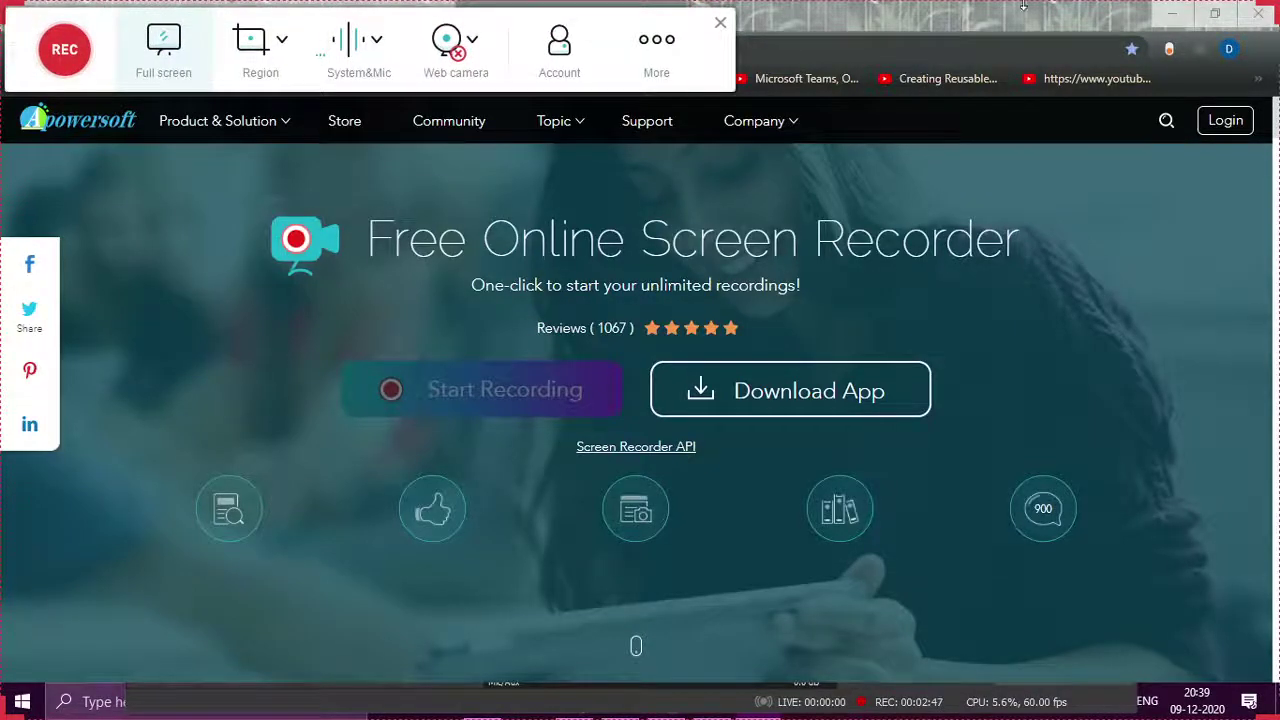
{"action": "left_click_drag", "start_coordinate": [23, 26], "coordinate": [33, 641]}
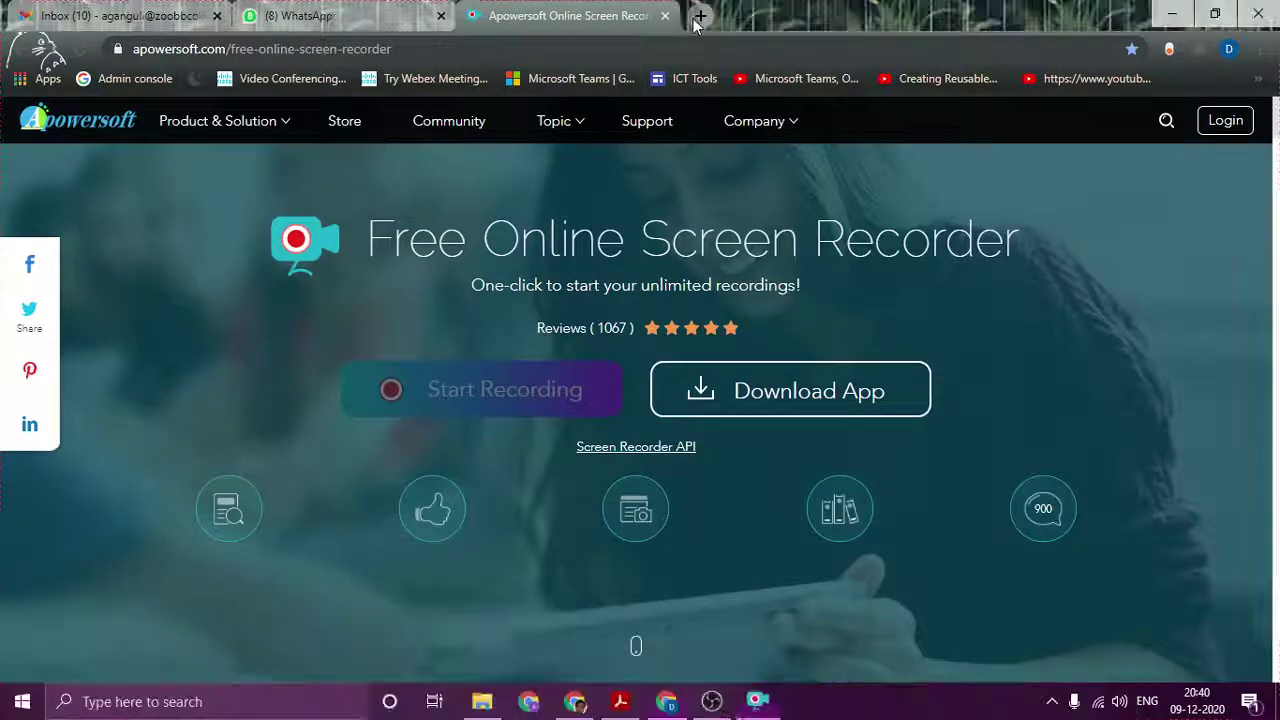
Start and join a Google Meet meeting nicknamed "ag" in a new tab, and dismiss its joining information.
{"action": "left_click", "coordinate": [700, 16]}
{"action": "left_click", "coordinate": [737, 488]}
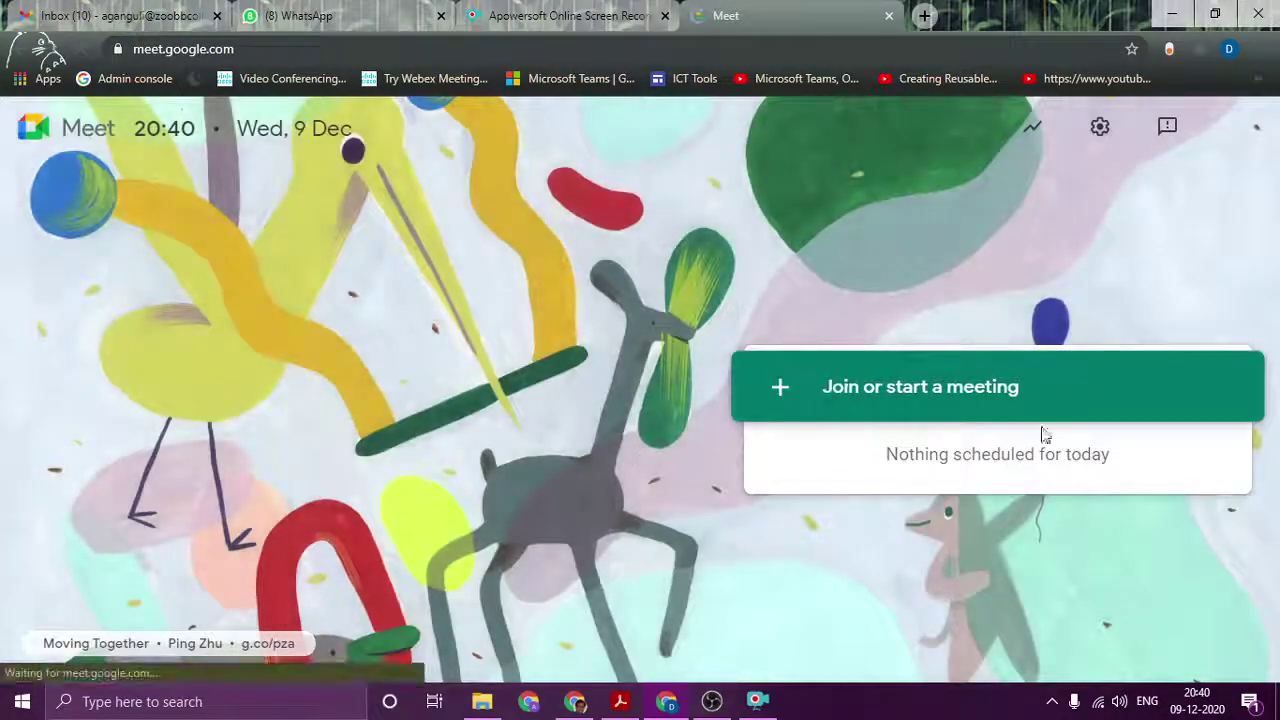
{"action": "left_click", "coordinate": [907, 390]}
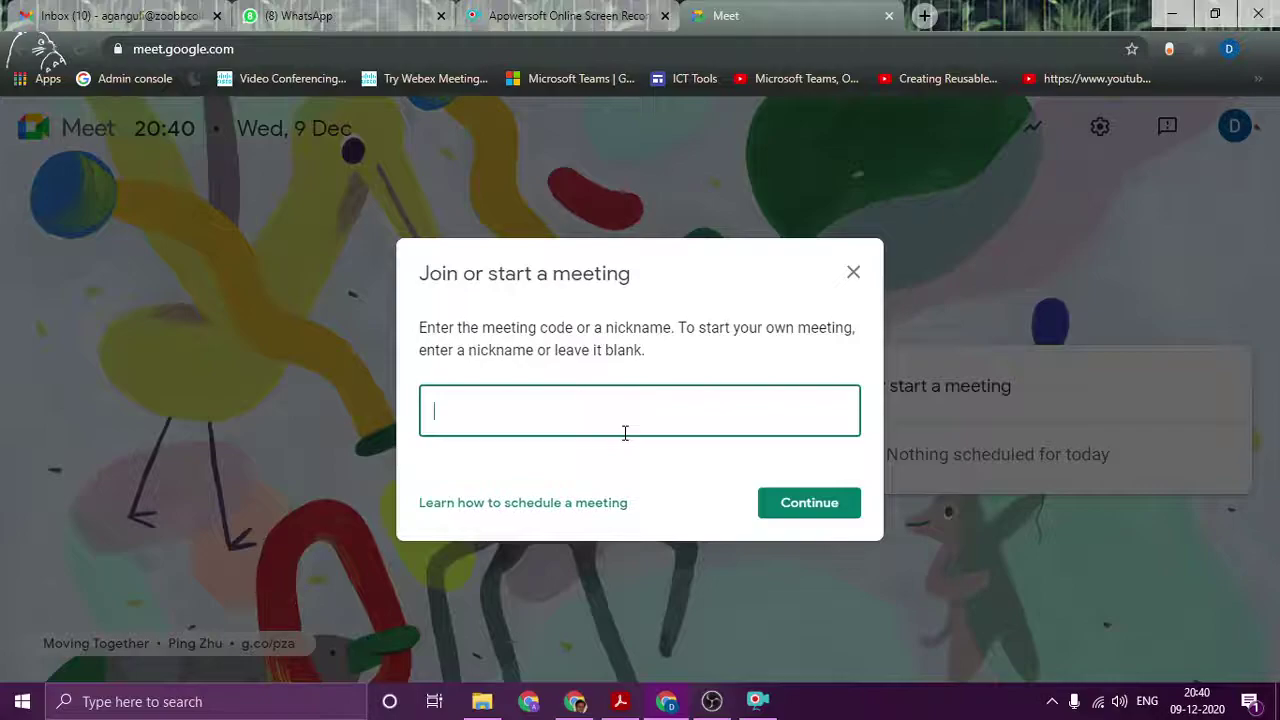
{"action": "type", "text": "ag"}
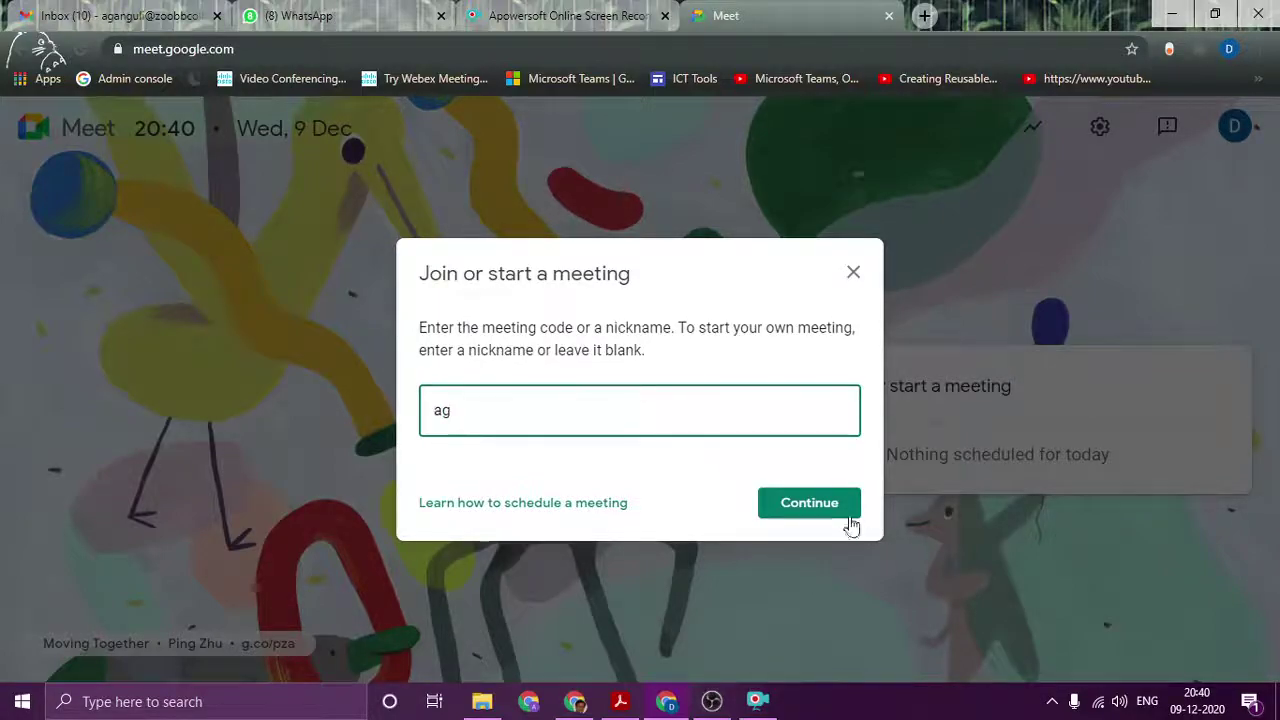
{"action": "left_click", "coordinate": [836, 511]}
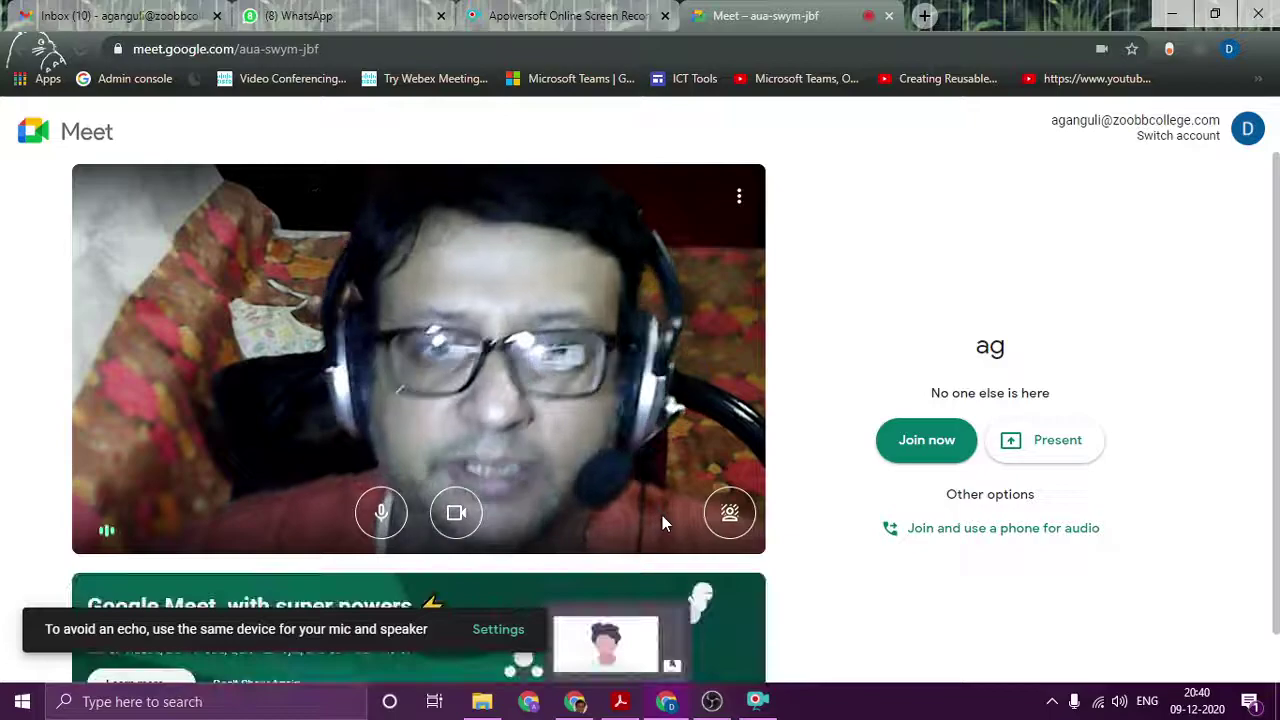
{"action": "left_click", "coordinate": [913, 455]}
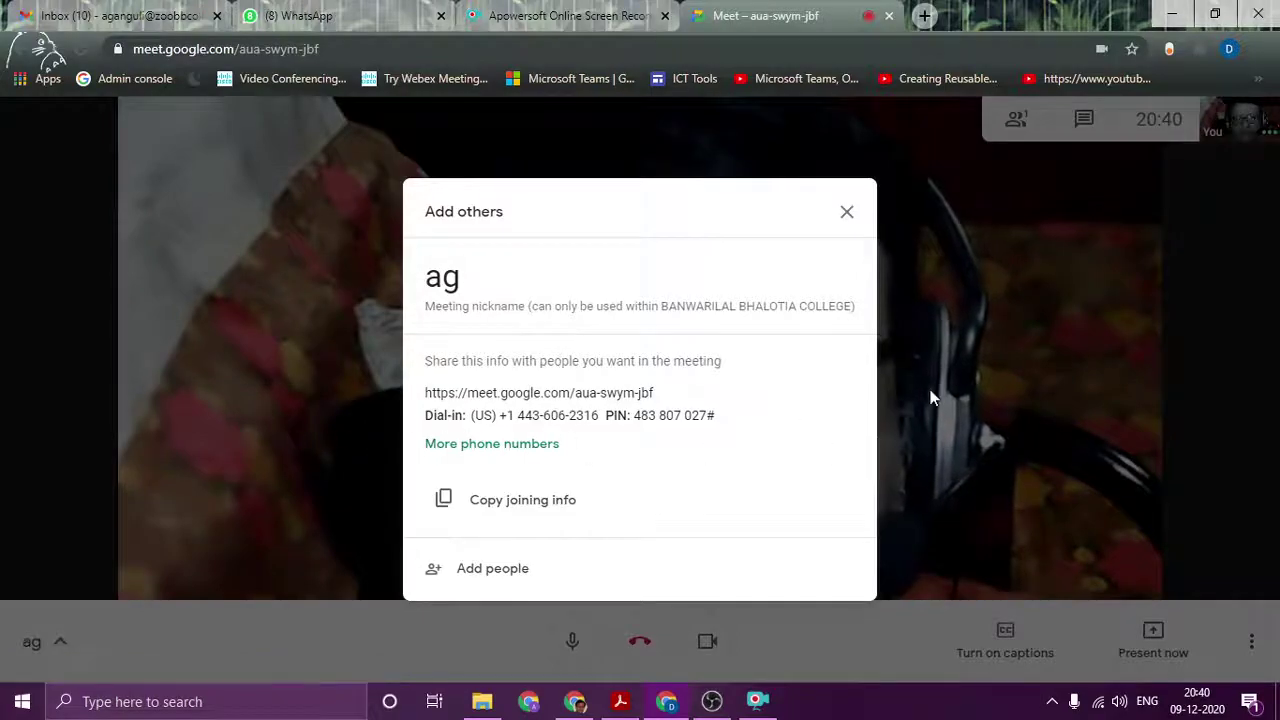
{"action": "left_click", "coordinate": [848, 213]}
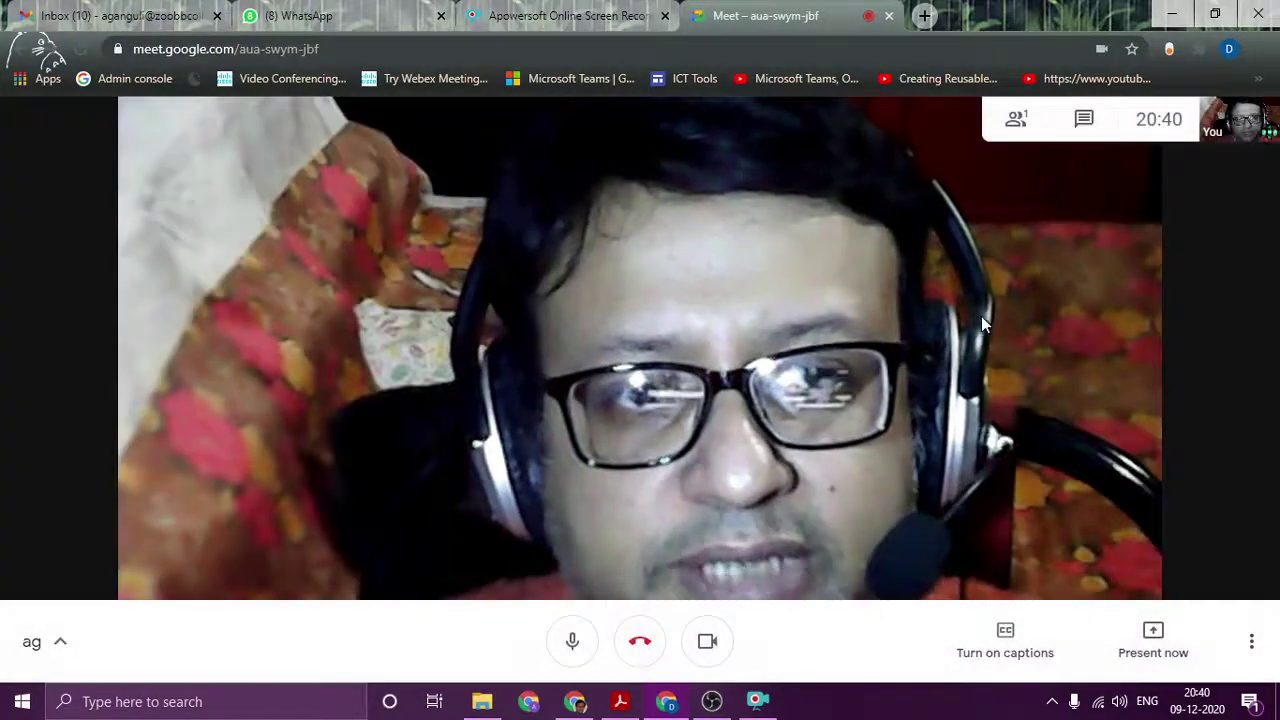
Bring back the Apowersoft toolbar, place it clear of the meeting controls, and start a full-screen recording.
{"action": "left_click", "coordinate": [752, 702]}
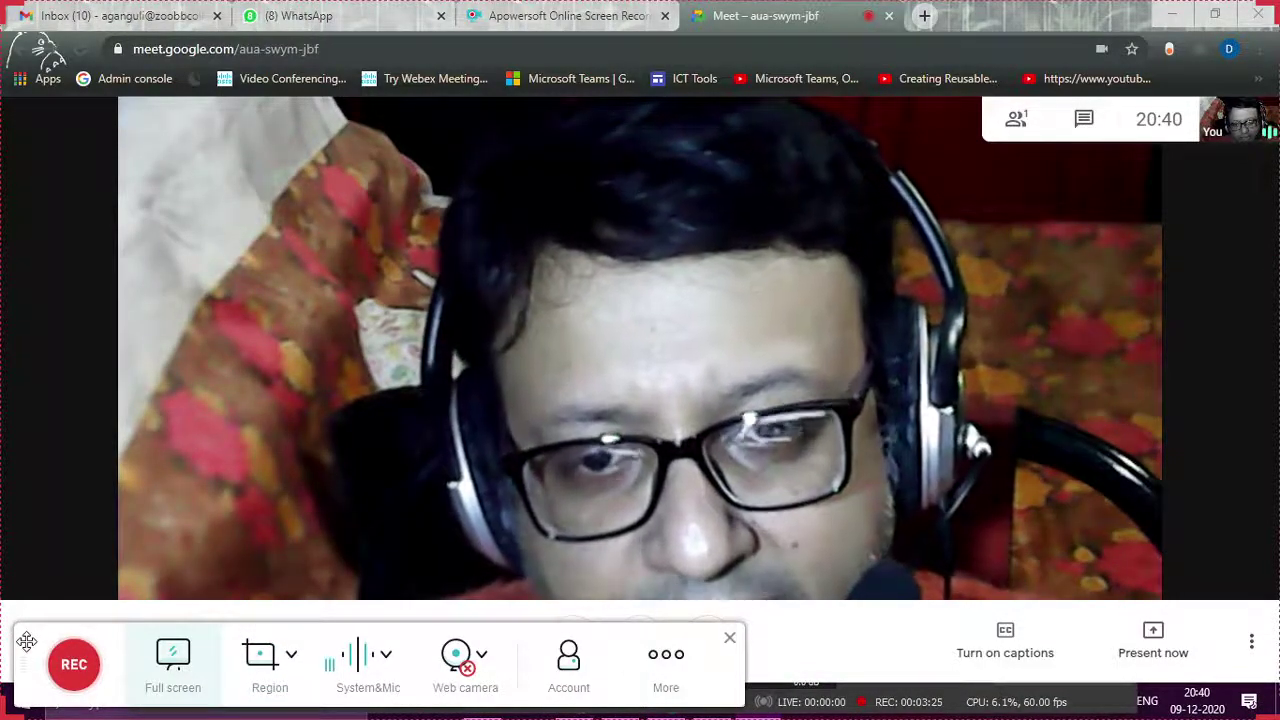
{"action": "left_click_drag", "start_coordinate": [26, 641], "coordinate": [637, 106]}
{"action": "left_click_drag", "start_coordinate": [684, 37], "coordinate": [551, 29]}
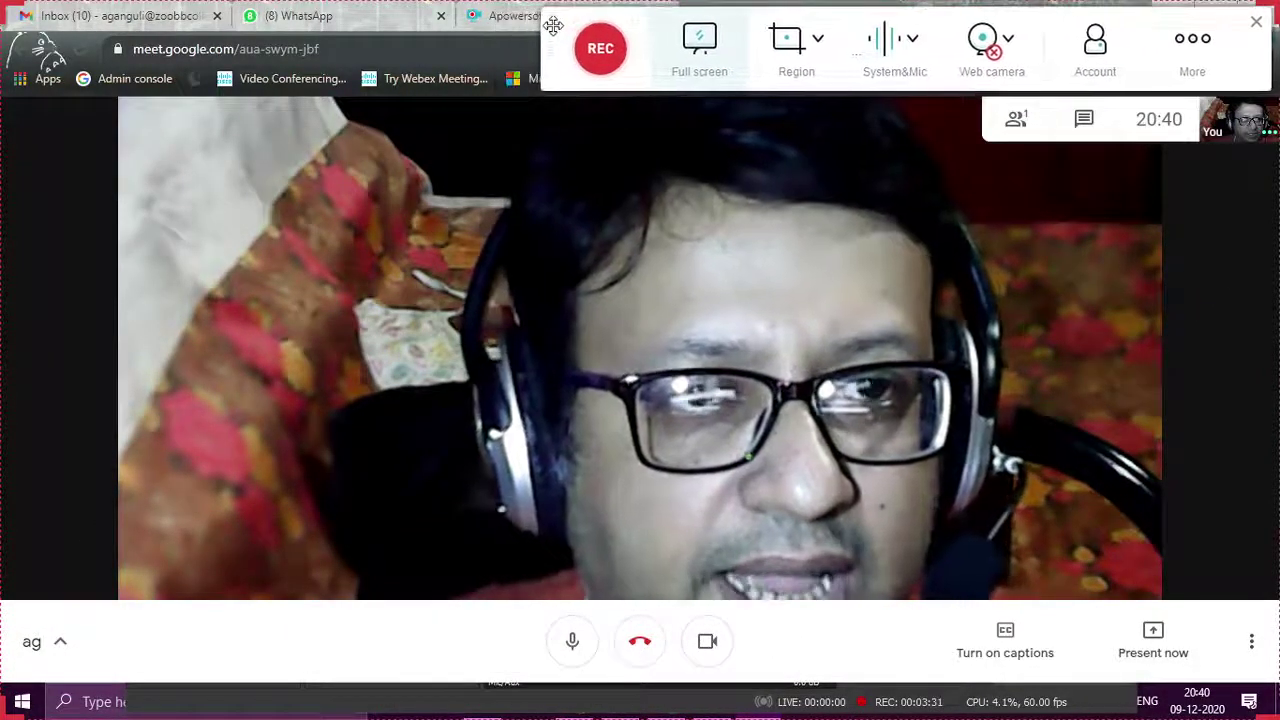
{"action": "left_click", "coordinate": [601, 50]}
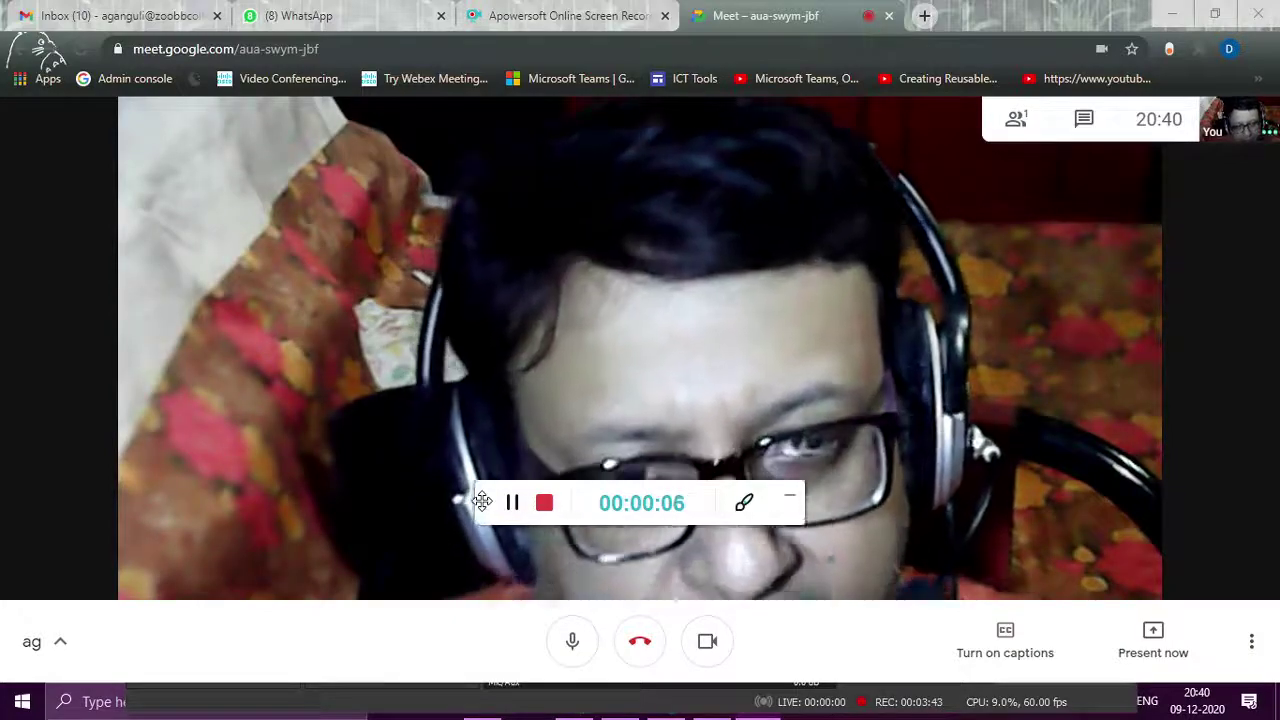
Keep the recording control bar along the upper edge of the screen and minimize the browser to reach OBS.
{"action": "left_click_drag", "start_coordinate": [482, 501], "coordinate": [892, 30]}
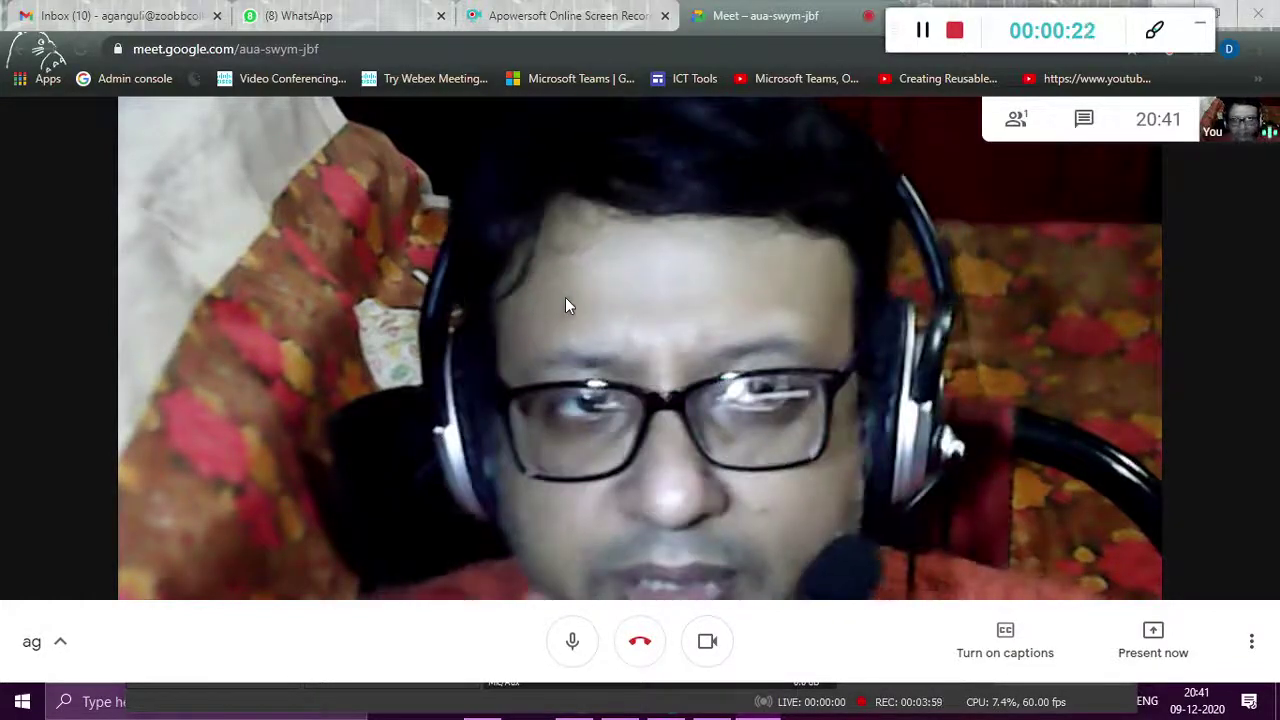
{"action": "left_click_drag", "start_coordinate": [892, 25], "coordinate": [25, 22]}
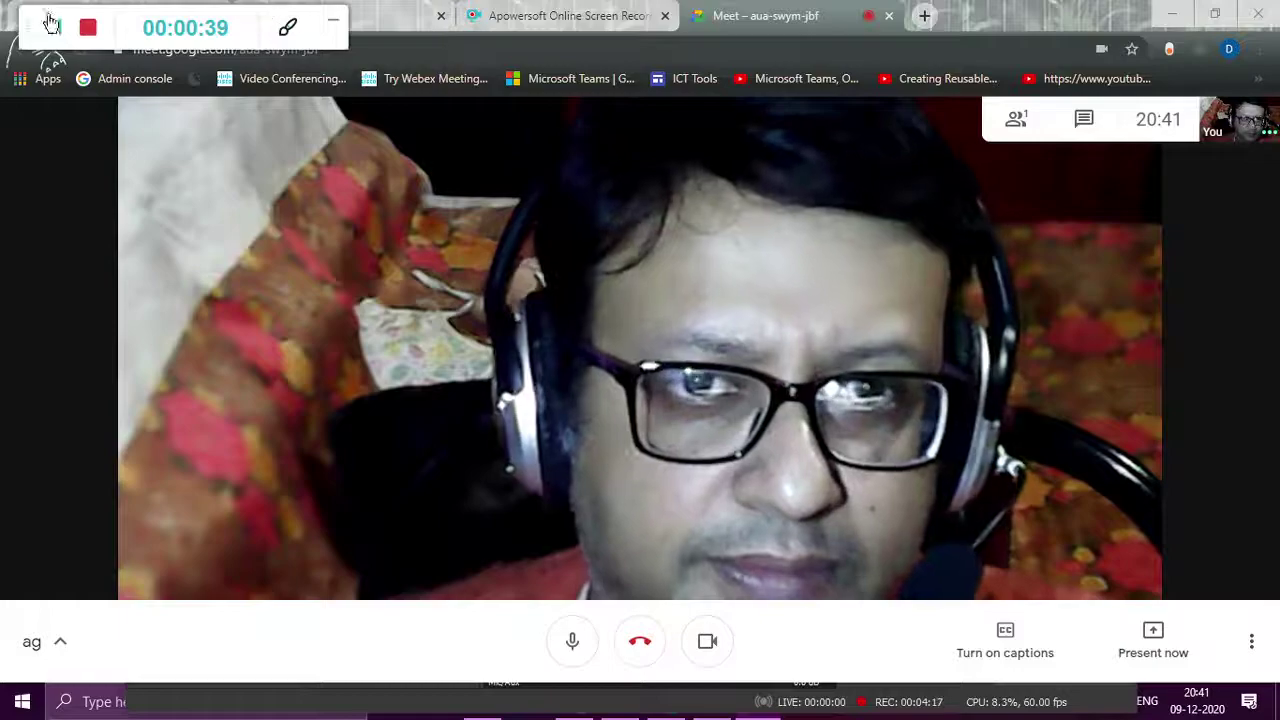
{"action": "left_click", "coordinate": [1172, 15]}
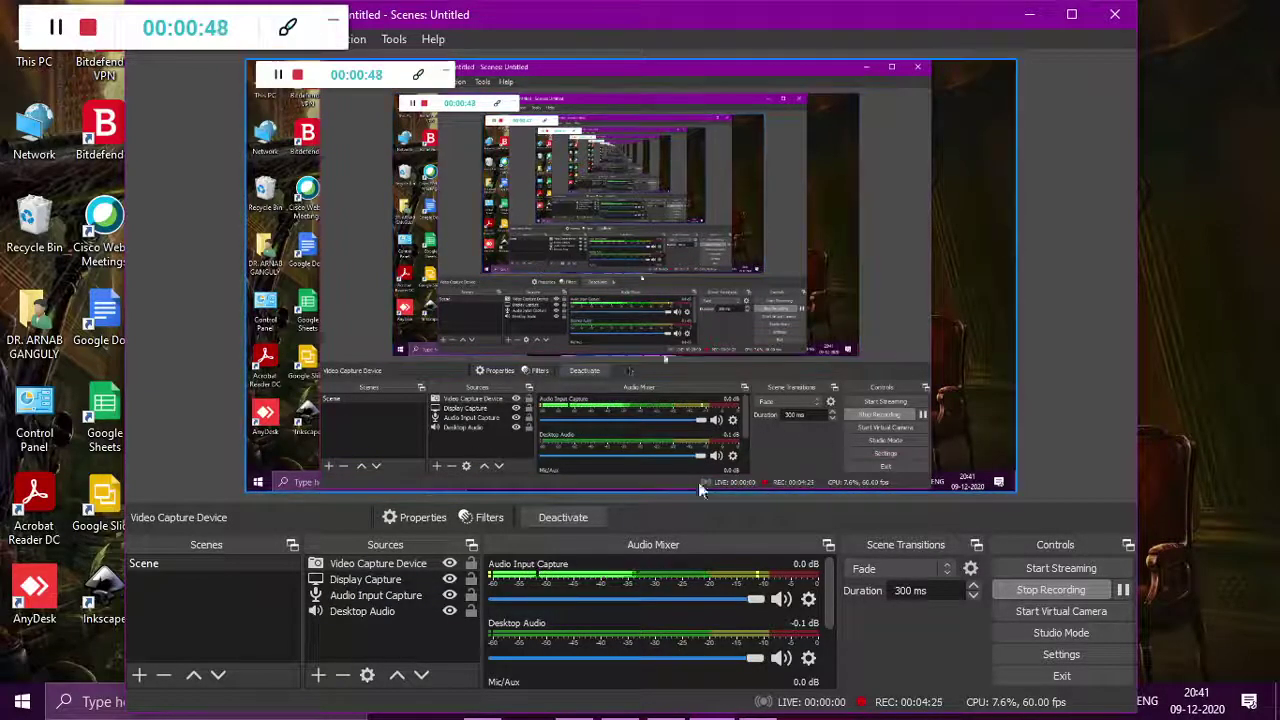
{"action": "left_click_drag", "start_coordinate": [37, 18], "coordinate": [903, 28]}
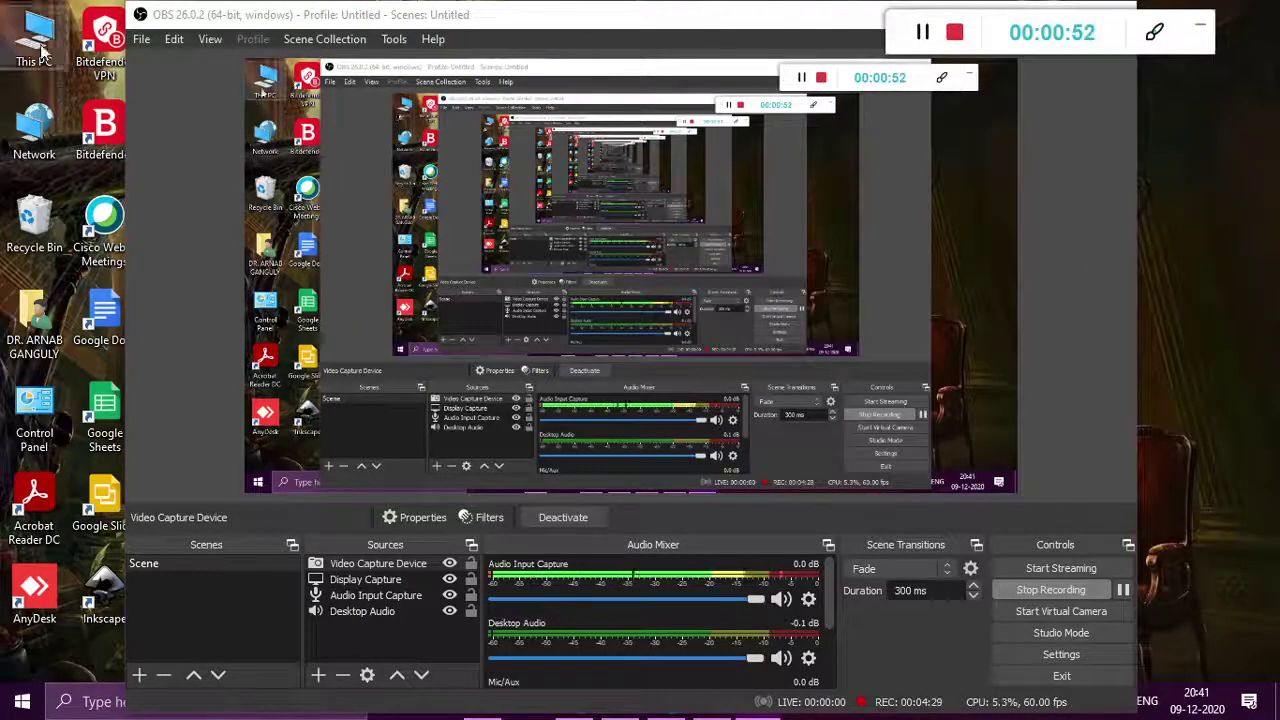
Reveal the stream key for the YouTube - RTMP service in the OBS Stream settings, and close the settings.
{"action": "left_click", "coordinate": [145, 38]}
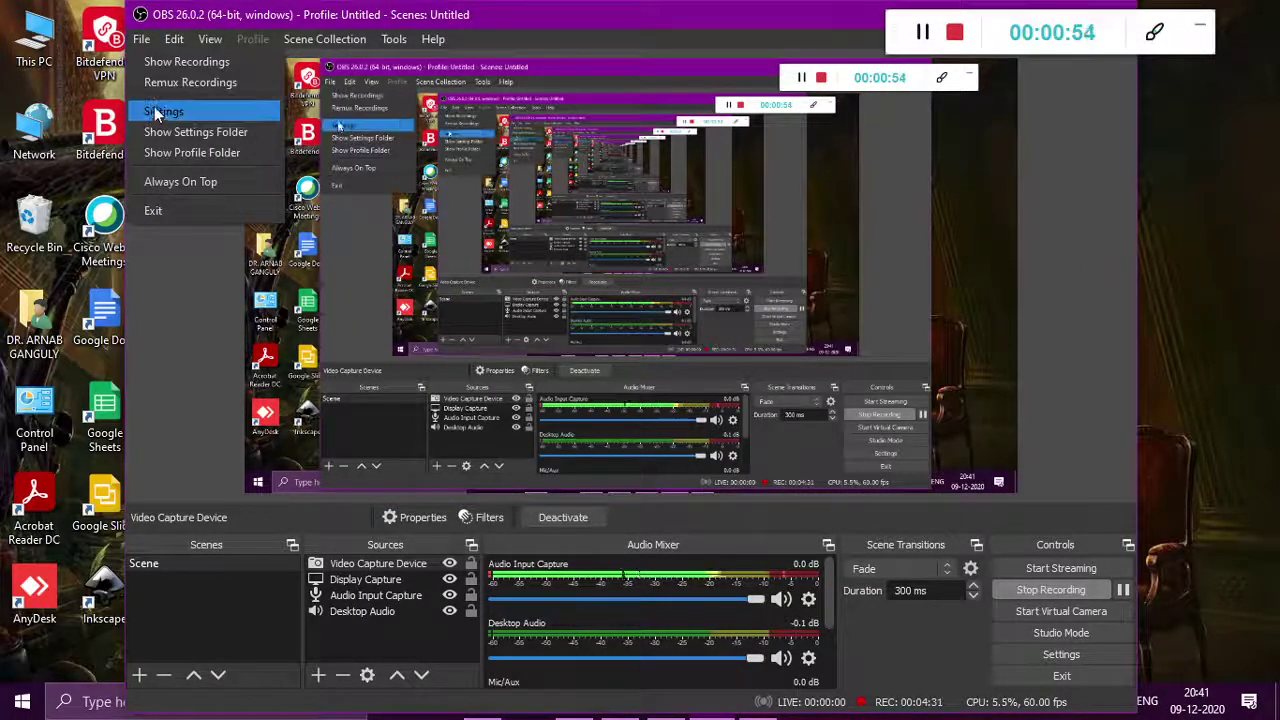
{"action": "left_click", "coordinate": [157, 112]}
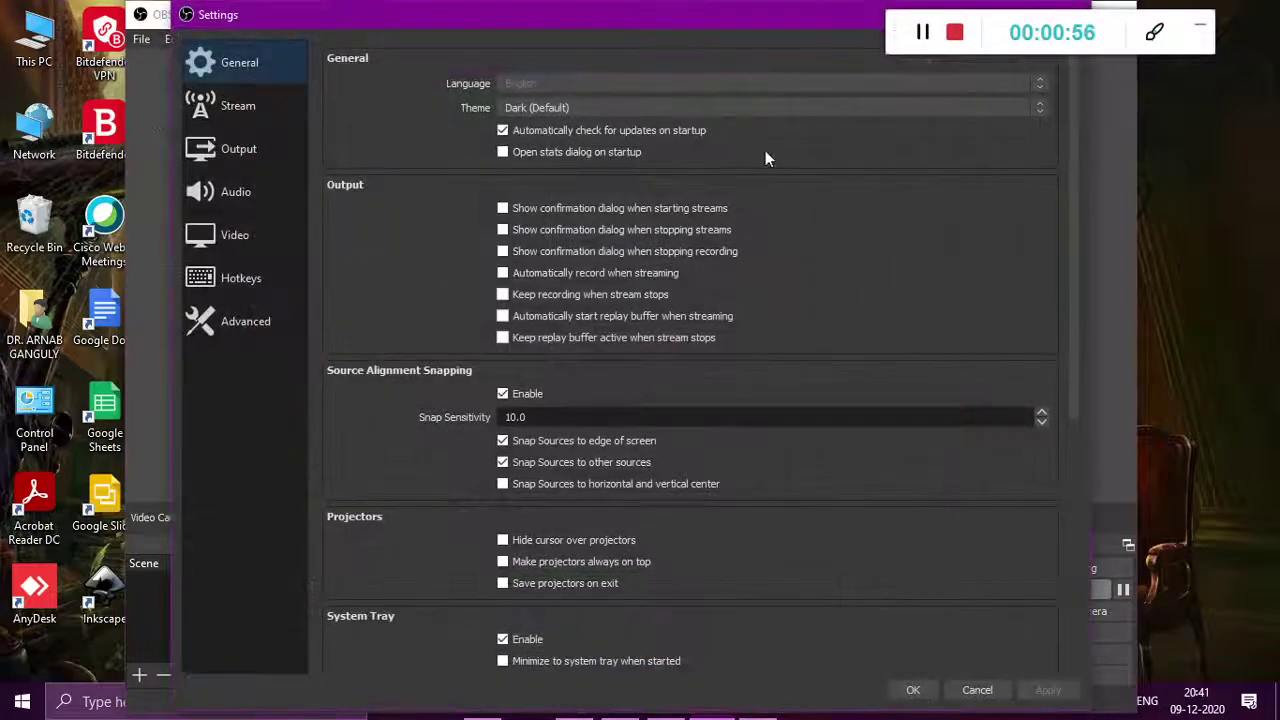
{"action": "left_click", "coordinate": [220, 105]}
{"action": "left_click", "coordinate": [1029, 127]}
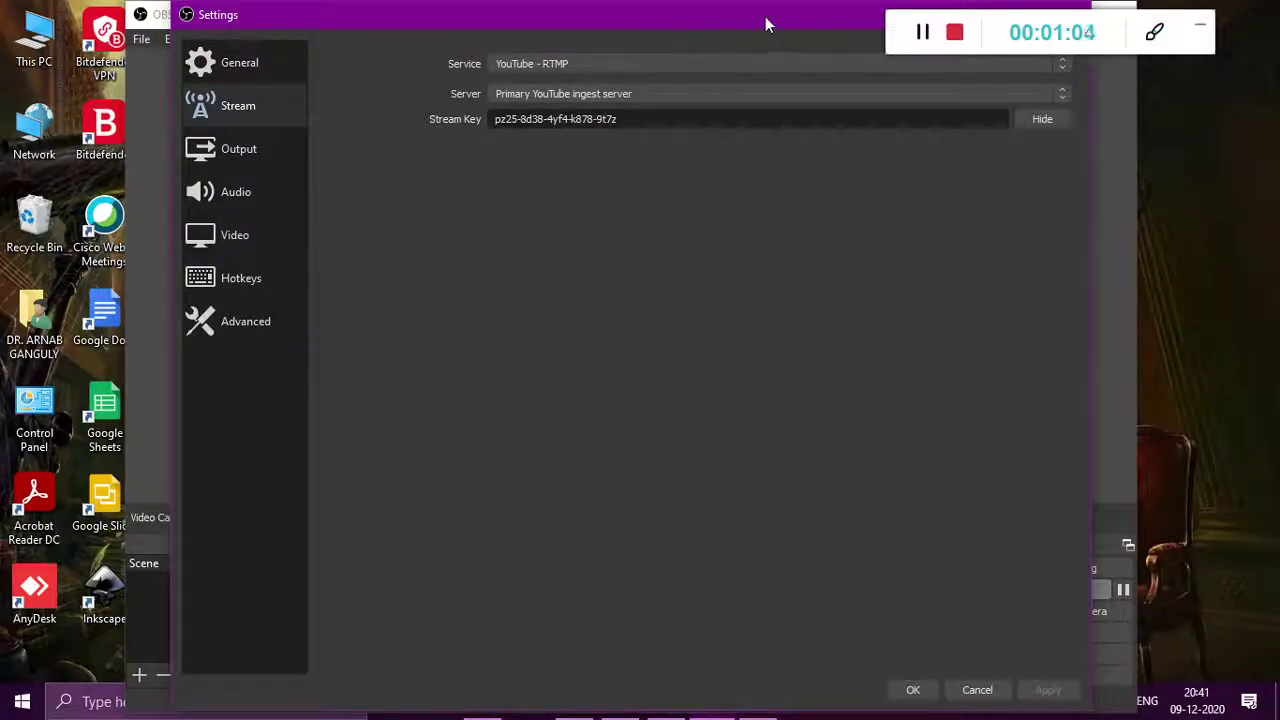
{"action": "left_click_drag", "start_coordinate": [347, 22], "coordinate": [162, 36]}
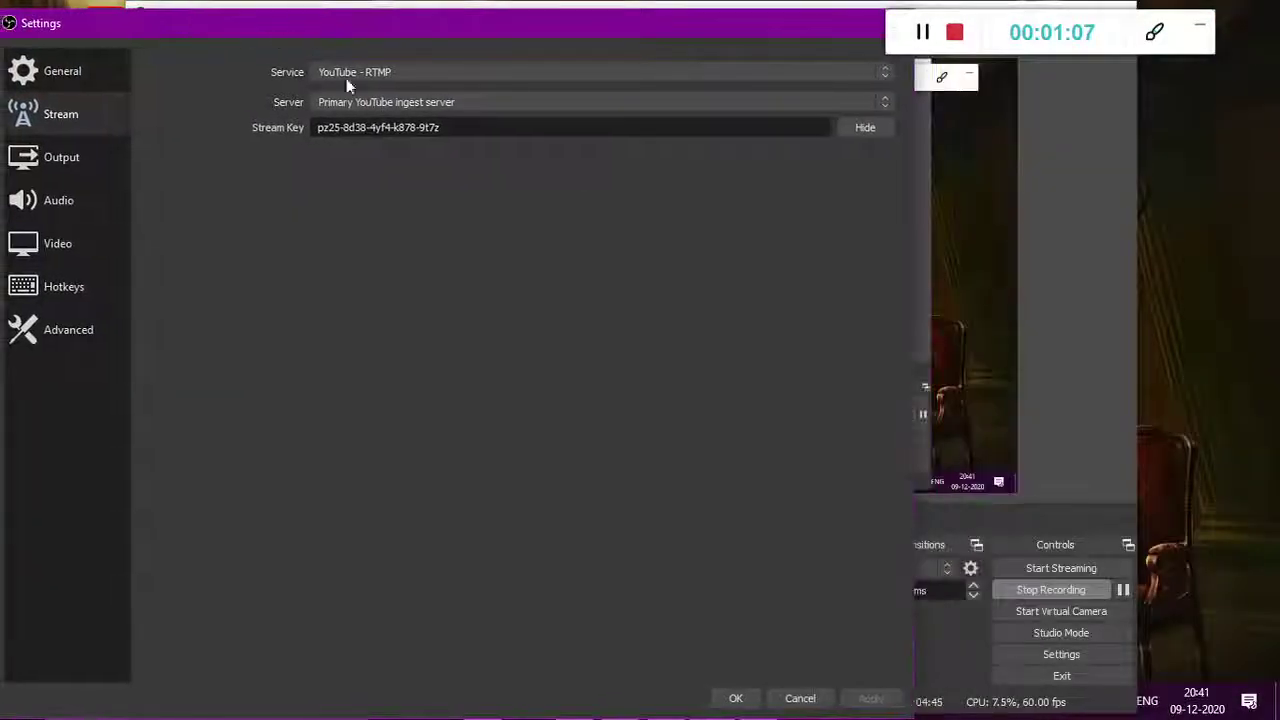
{"action": "left_click", "coordinate": [737, 699]}
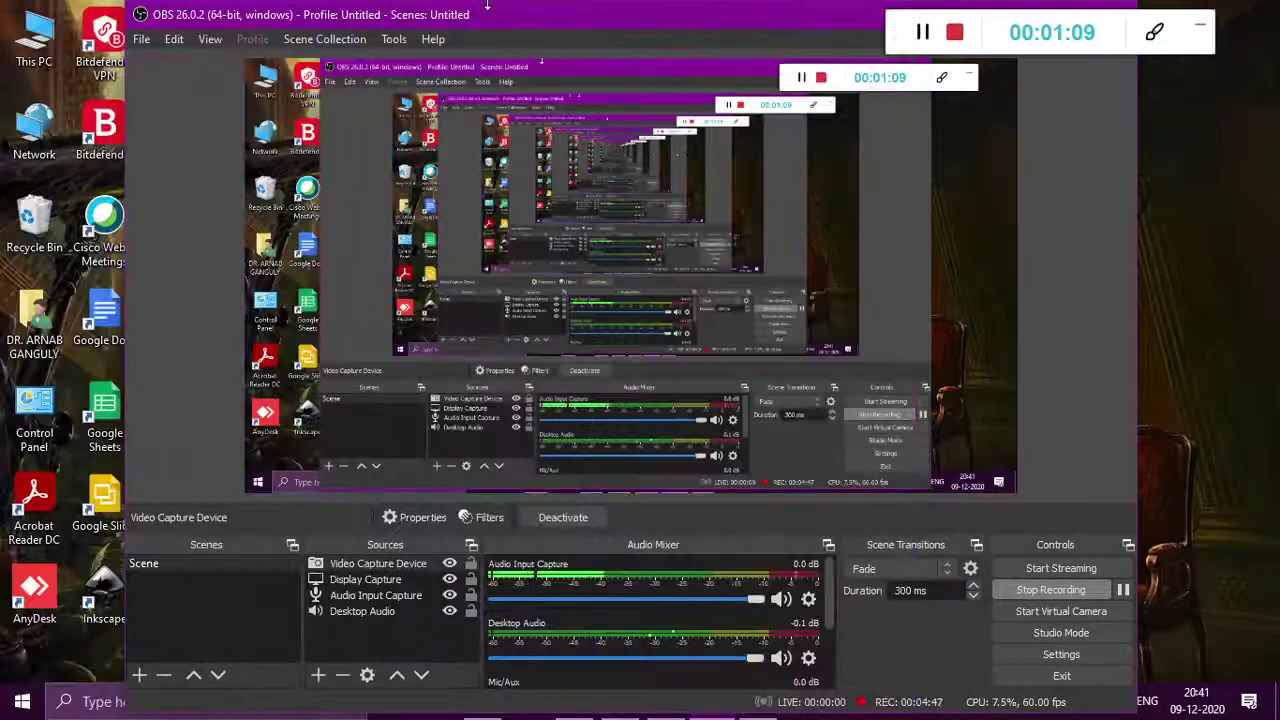
Move the OBS window aside to uncover the desktop shortcuts, and open a maximized Chrome window with the BBCollege profile.
{"action": "left_click_drag", "start_coordinate": [500, 18], "coordinate": [808, 41]}
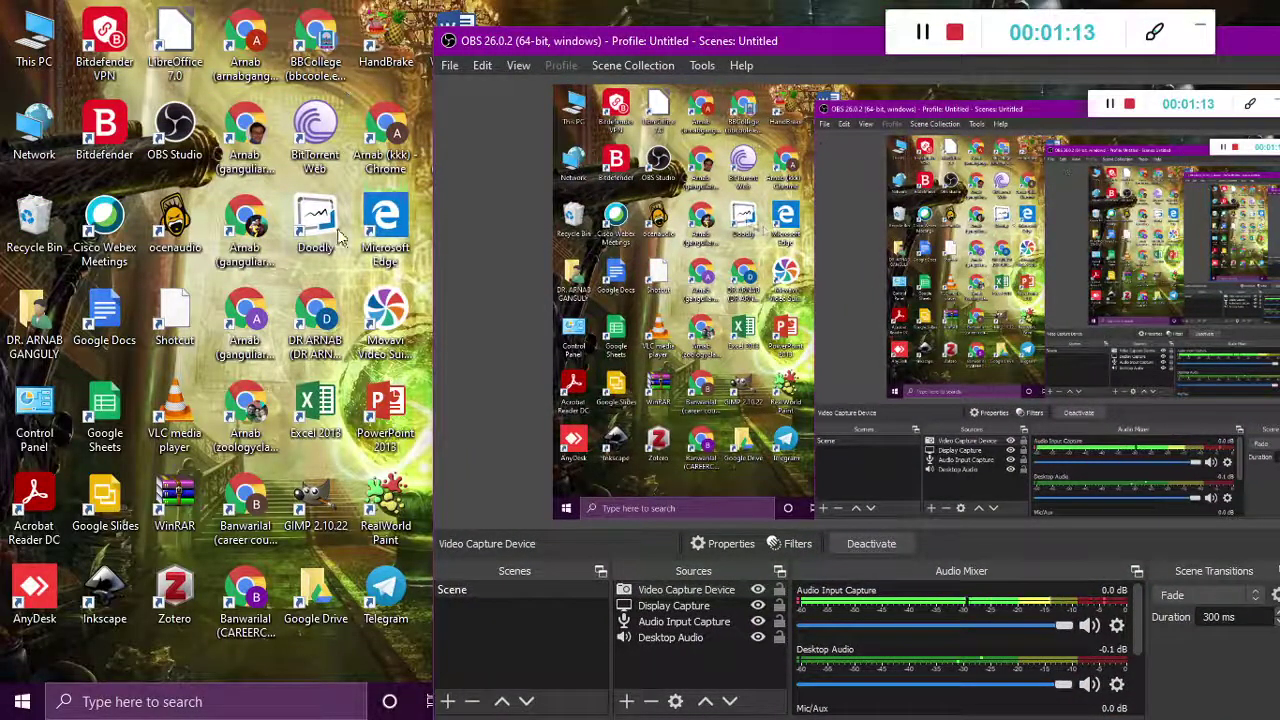
{"action": "double_click", "coordinate": [315, 45]}
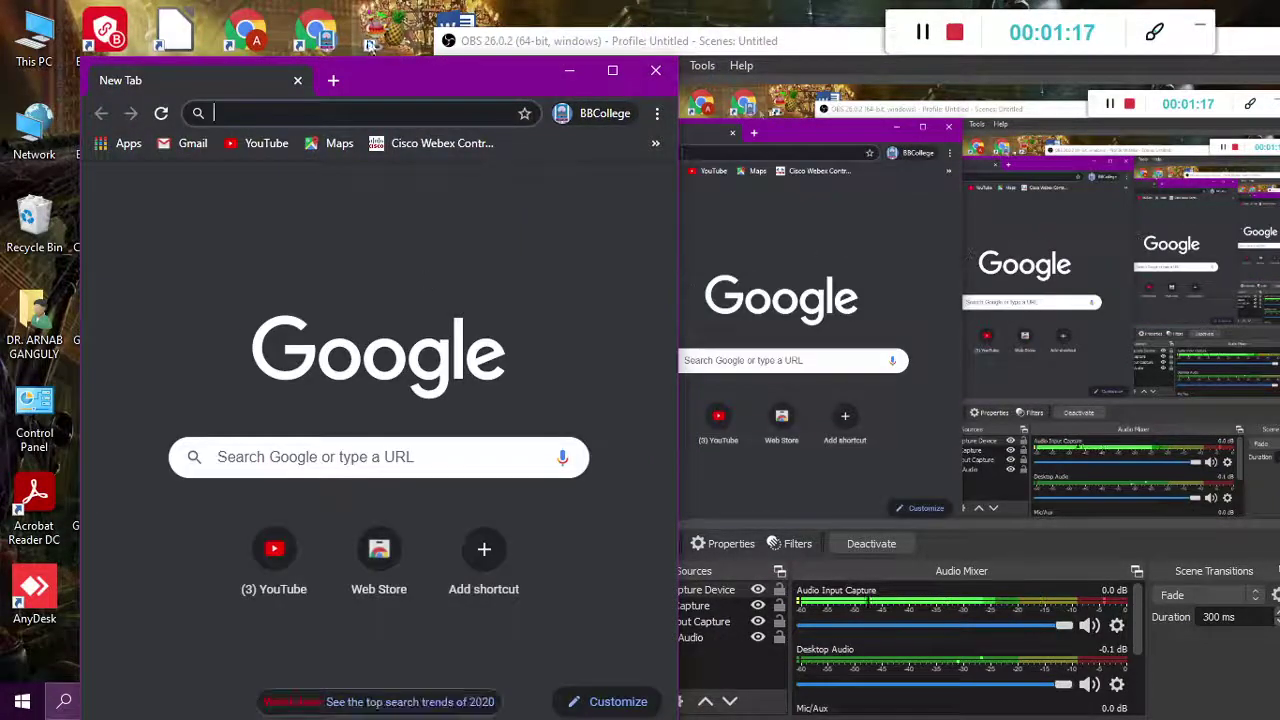
{"action": "left_click", "coordinate": [613, 74]}
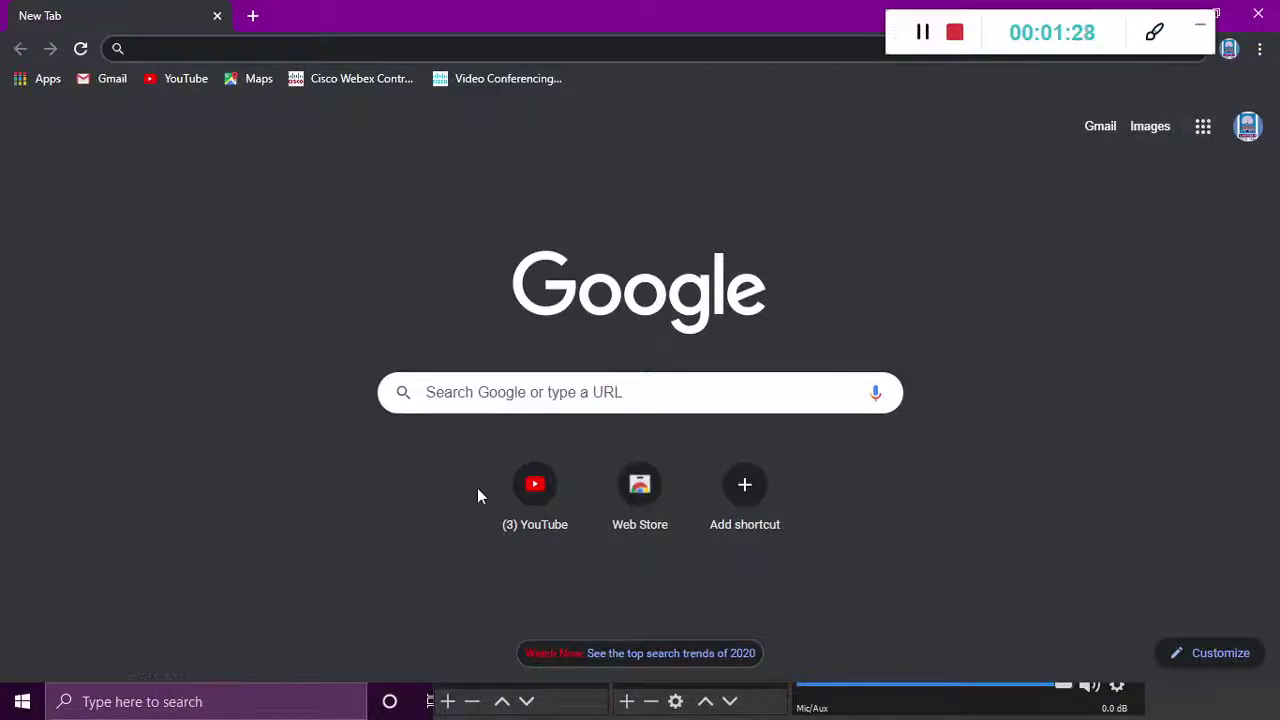
Open YouTube's Go live page and schedule a new stream reusing the settings of TRIAL FOR SEMINAR ON DISABILITY.
{"action": "left_click", "coordinate": [540, 490]}
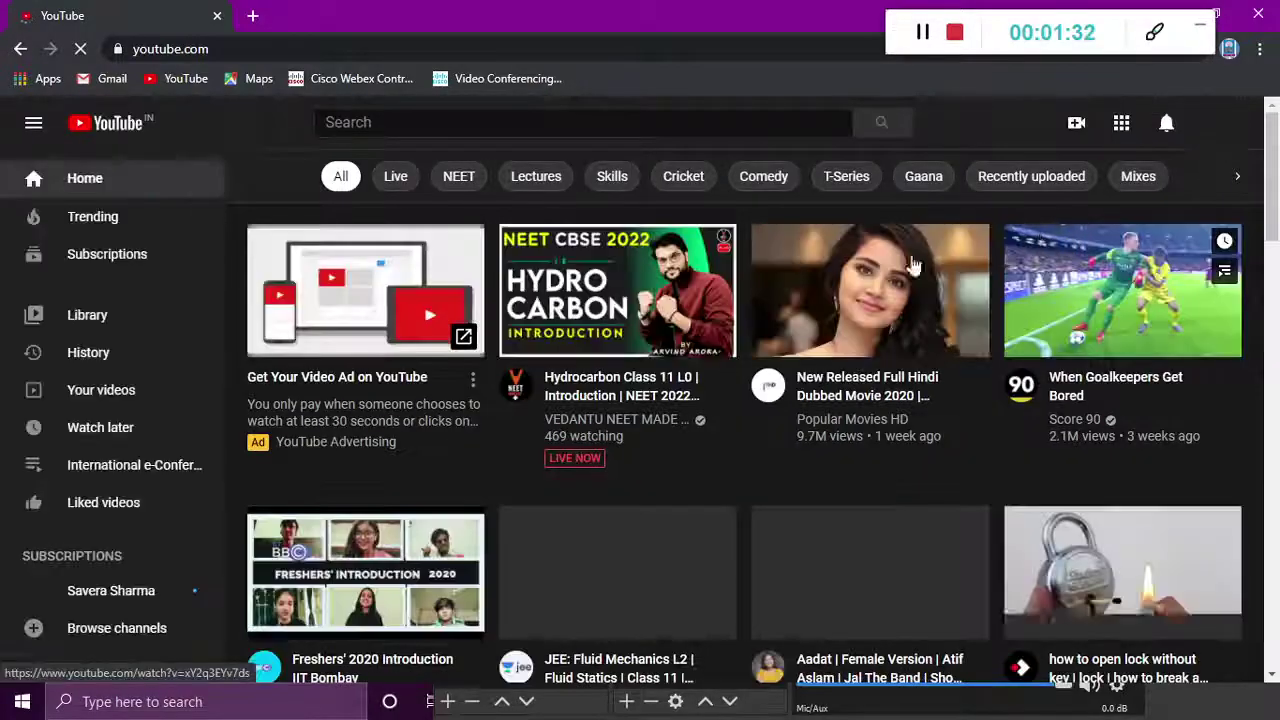
{"action": "left_click", "coordinate": [1076, 124]}
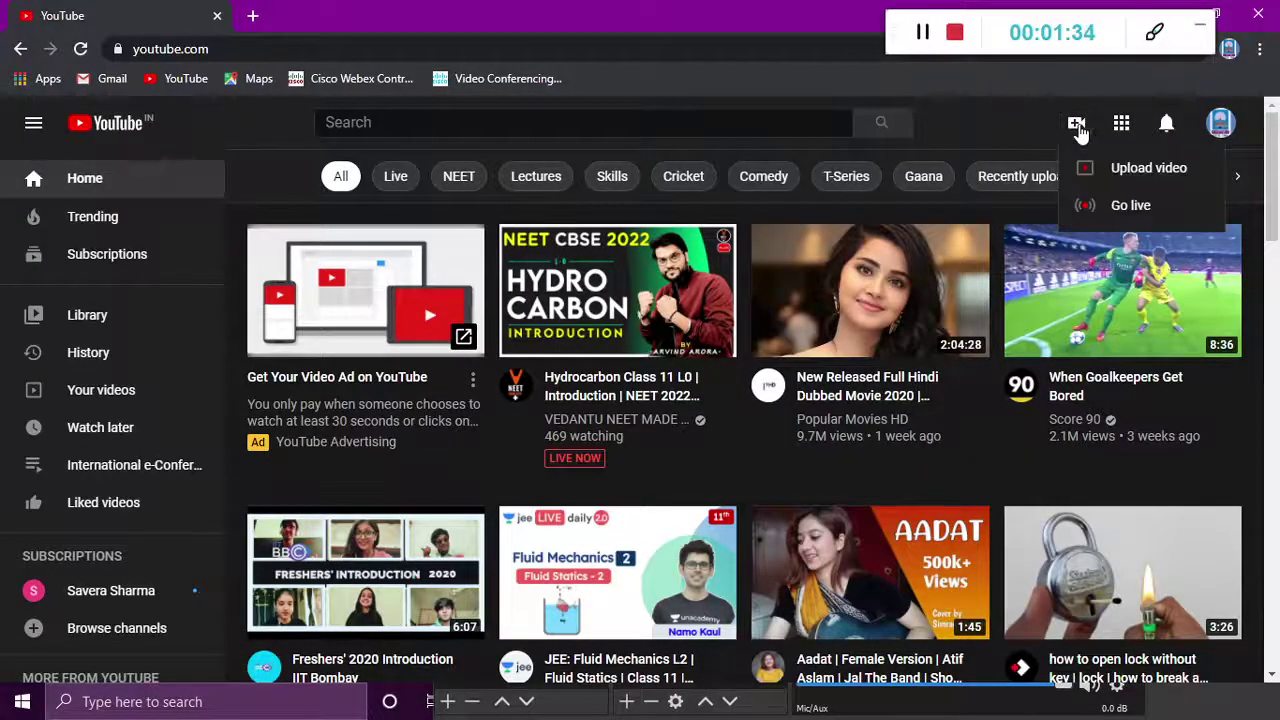
{"action": "left_click", "coordinate": [1128, 208]}
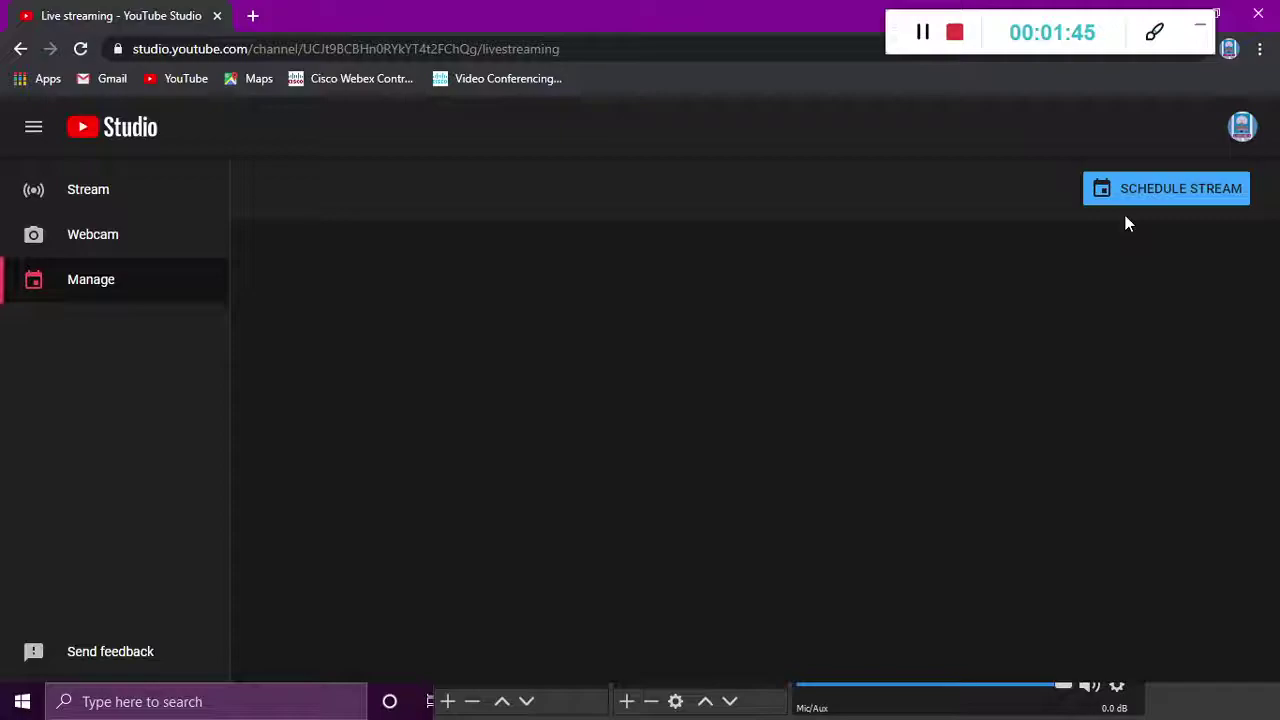
{"action": "left_click", "coordinate": [1152, 196]}
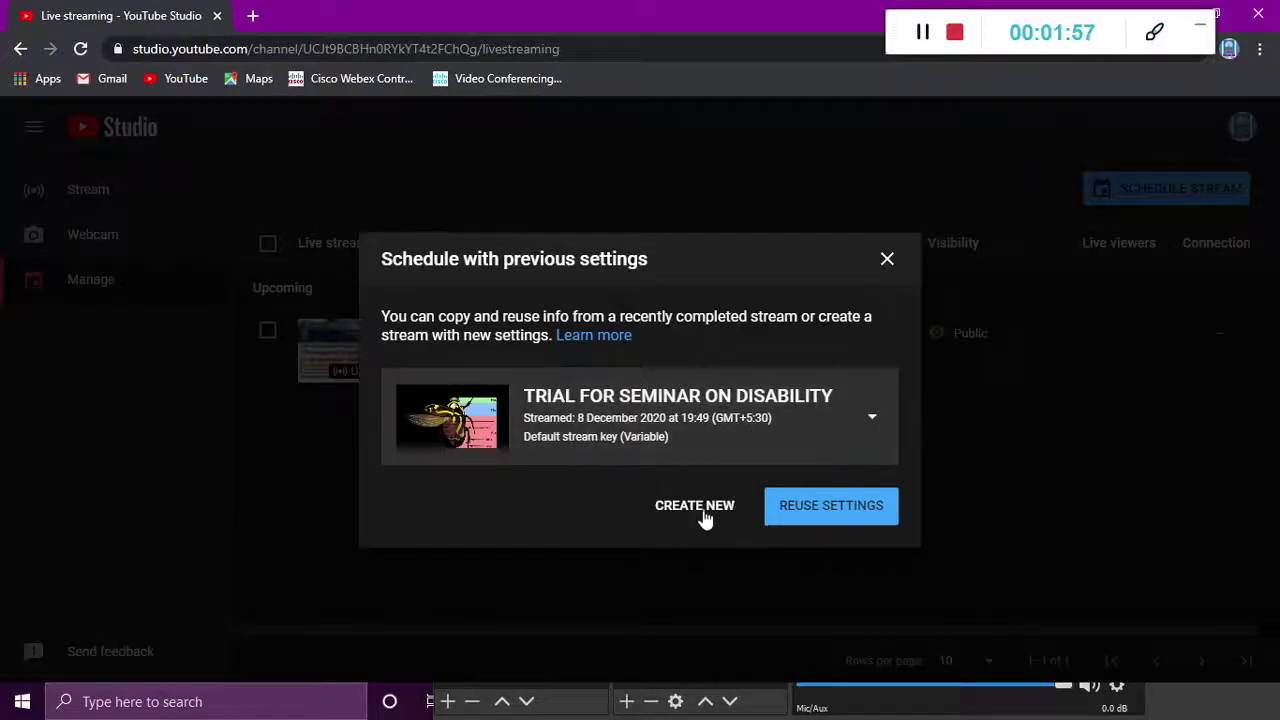
{"action": "left_click", "coordinate": [834, 512]}
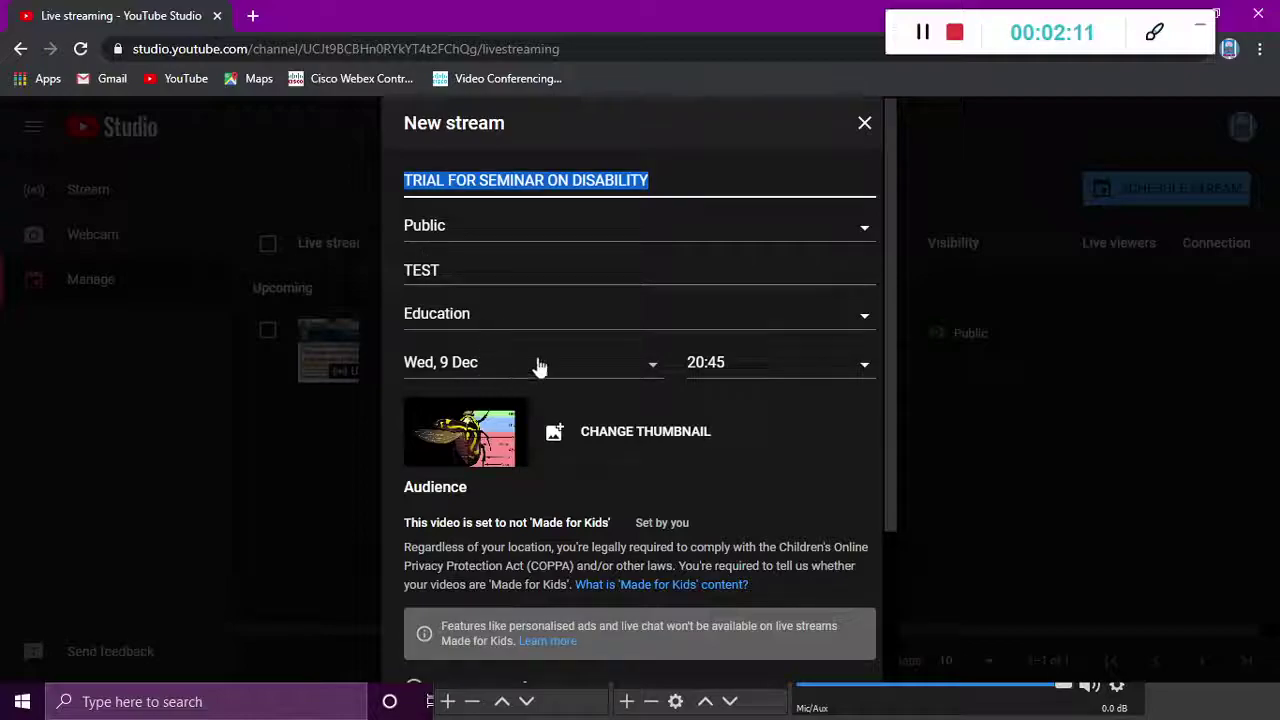
Set the new stream's schedule to Thu, 10 Dec at 14:00.
{"action": "left_click", "coordinate": [651, 365]}
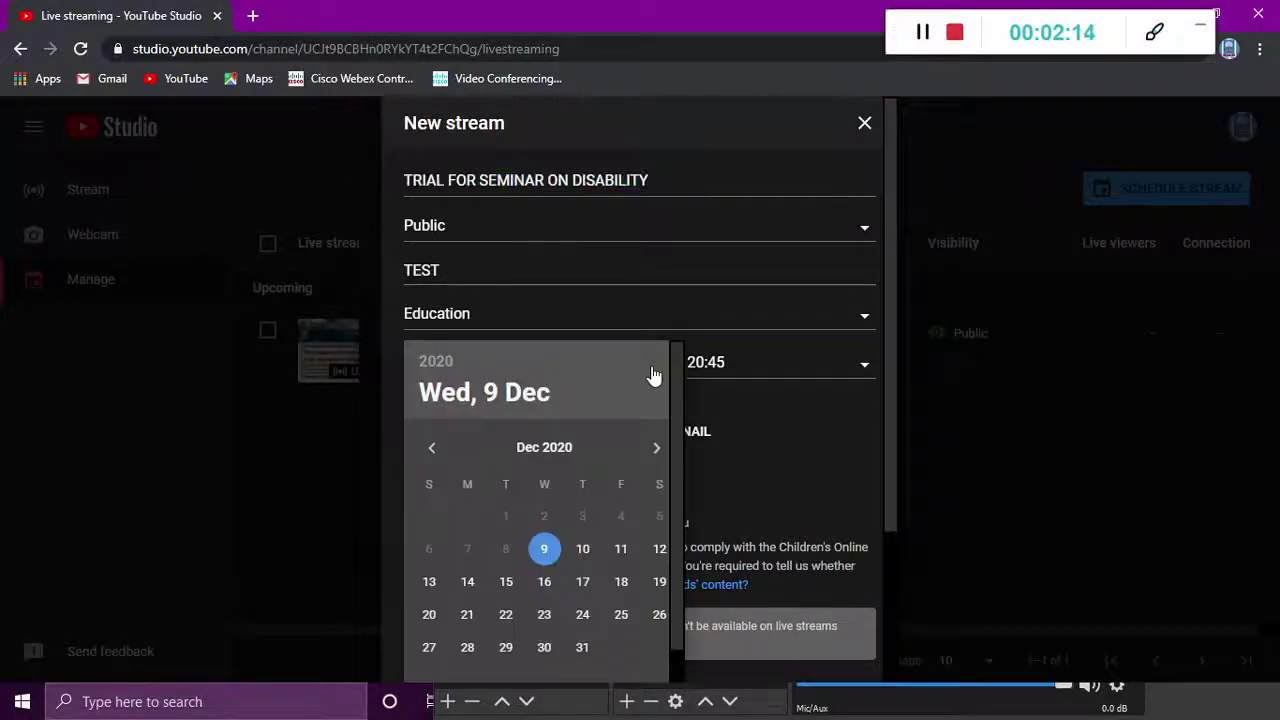
{"action": "left_click", "coordinate": [583, 549]}
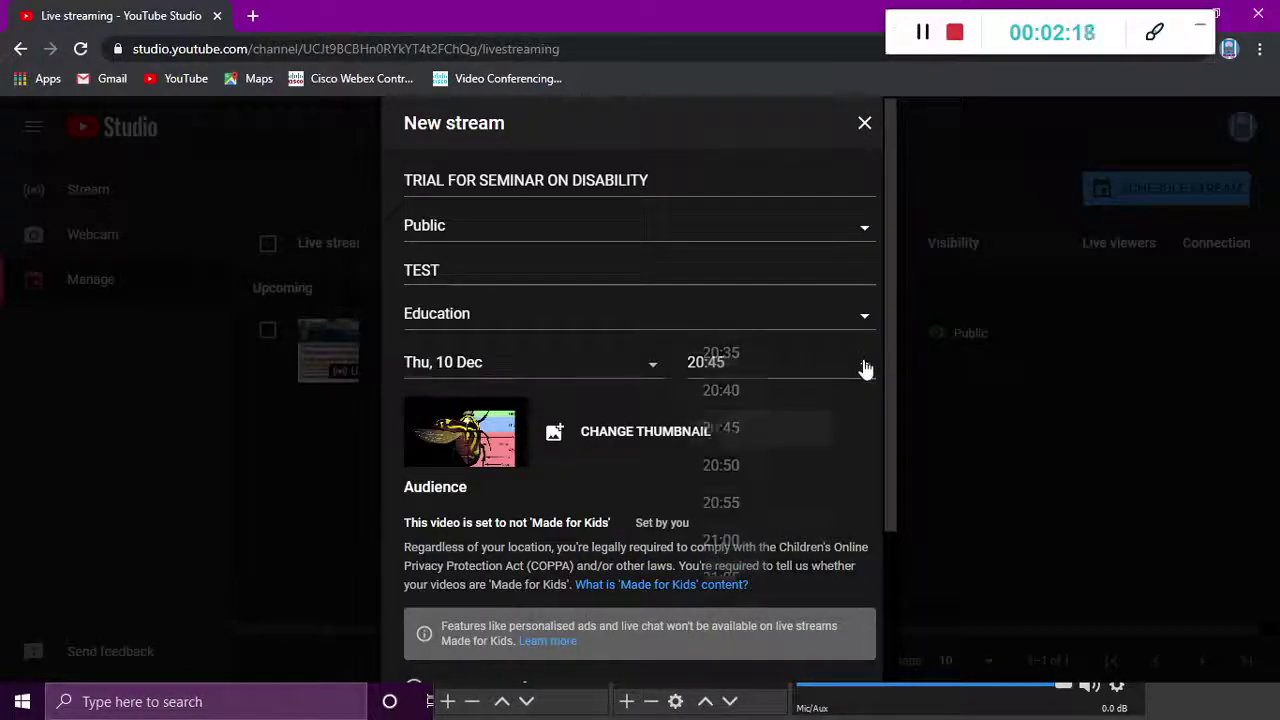
{"action": "left_click", "coordinate": [865, 369]}
{"action": "scroll", "coordinate": [803, 417], "scroll_direction": "up", "scroll_amount": 13}
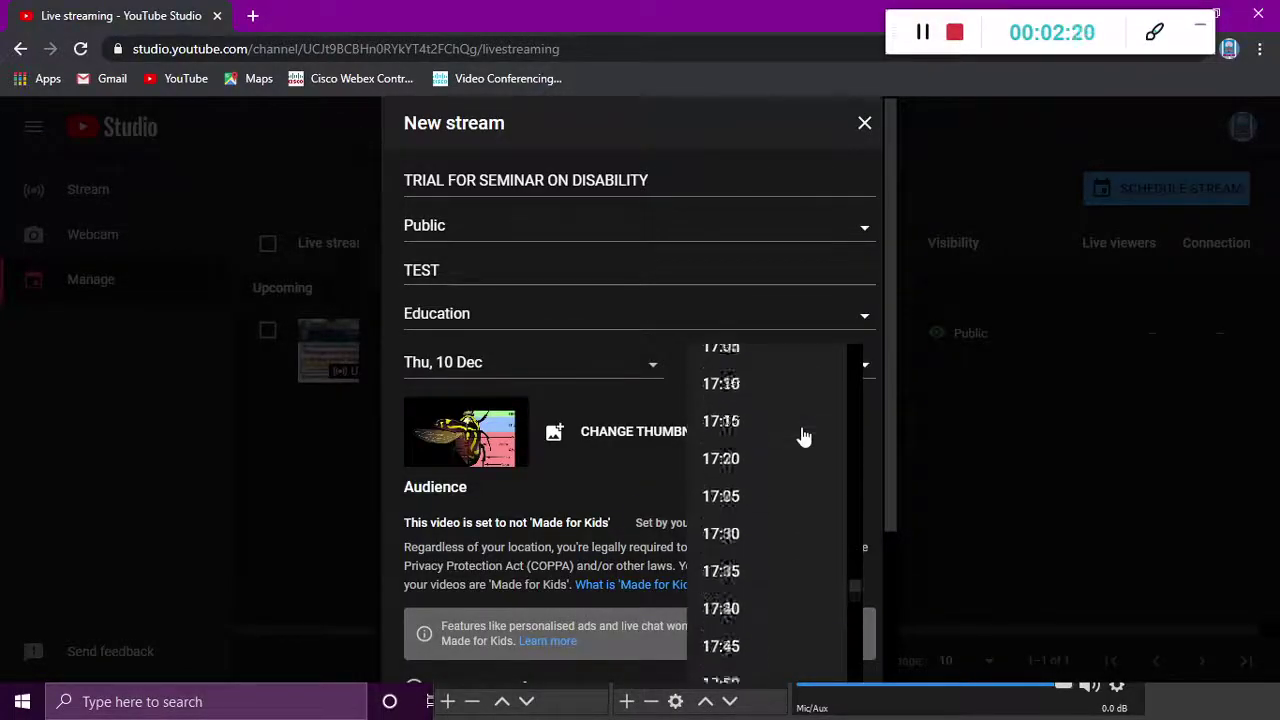
{"action": "scroll", "coordinate": [803, 437], "scroll_direction": "up", "scroll_amount": 10}
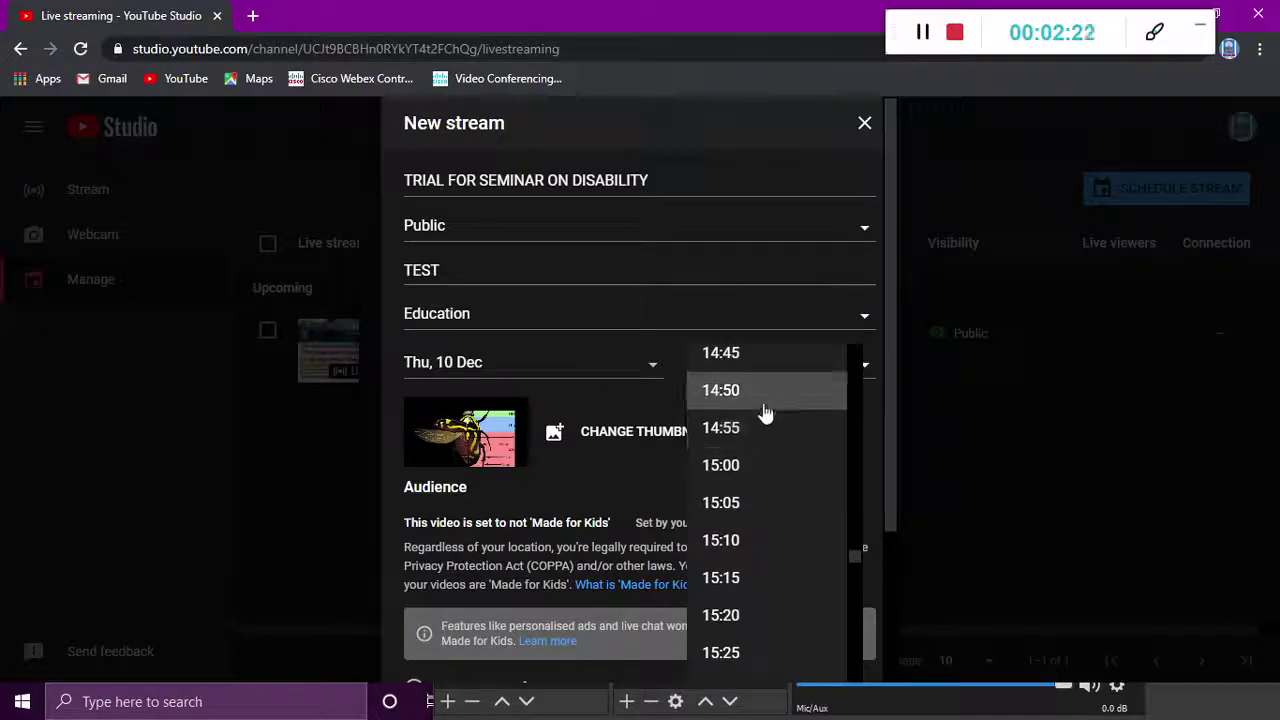
{"action": "scroll", "coordinate": [765, 430], "scroll_direction": "up", "scroll_amount": 3}
{"action": "left_click", "coordinate": [760, 400]}
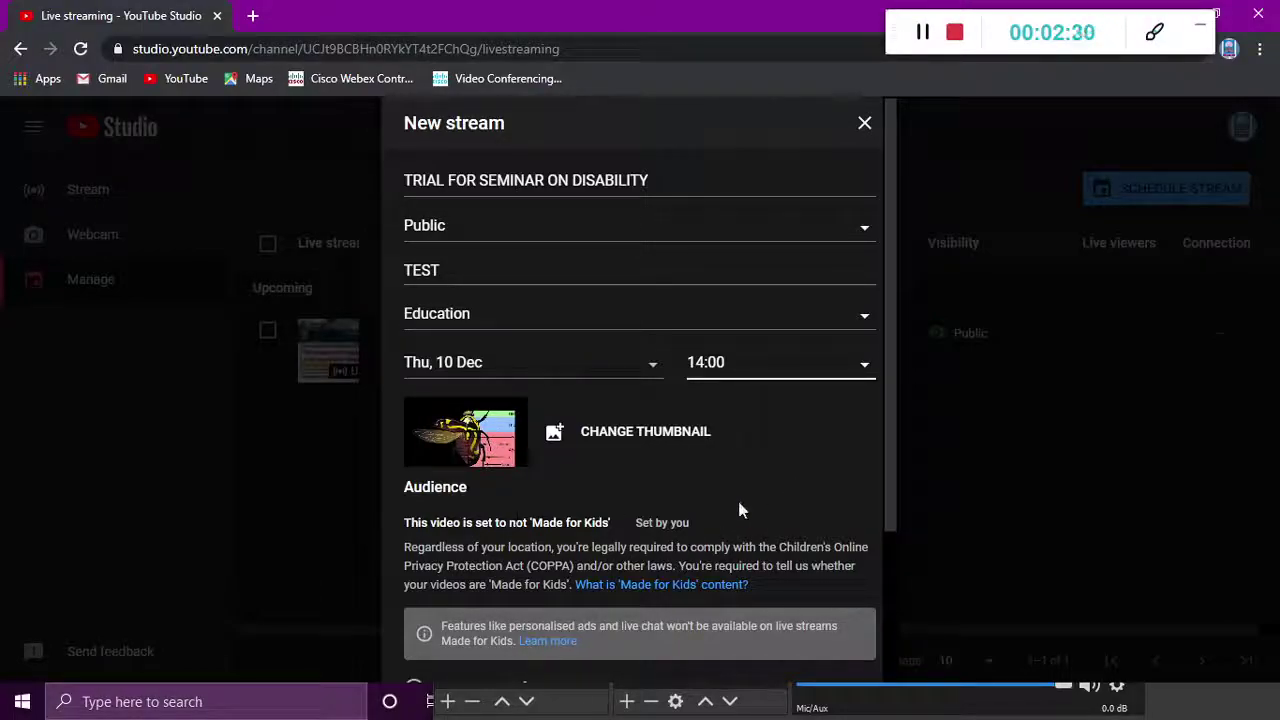
Create the scheduled stream, keeping its audience as not Made for Kids.
{"action": "scroll", "coordinate": [739, 509], "scroll_direction": "down", "scroll_amount": 2}
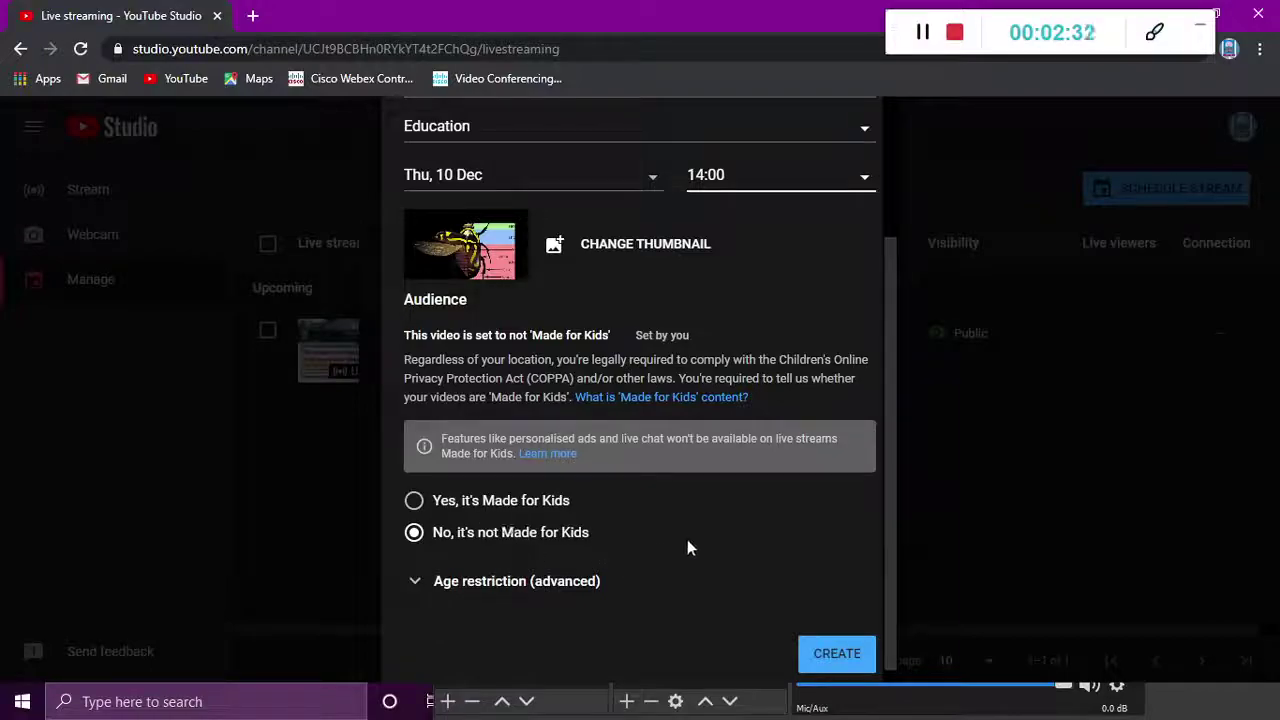
{"action": "scroll", "coordinate": [686, 546], "scroll_direction": "down", "scroll_amount": 1}
{"action": "left_click", "coordinate": [815, 648]}
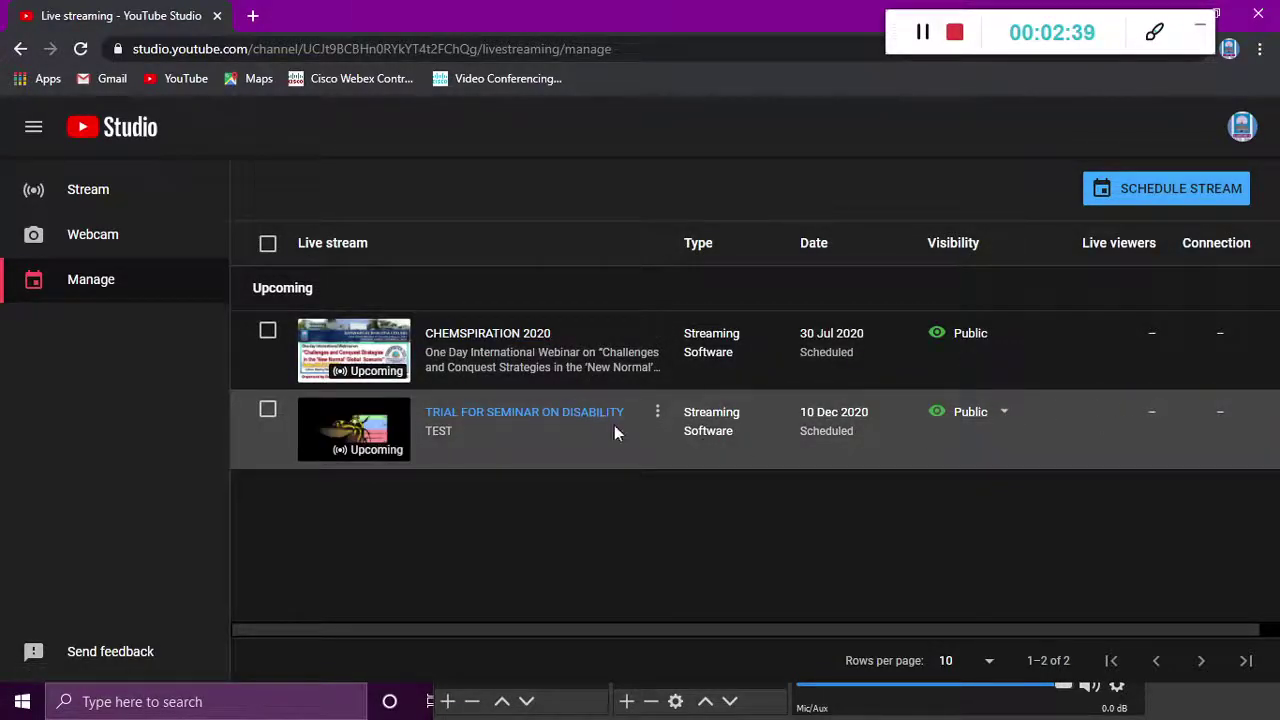
Open the upcoming TRIAL FOR SEMINAR ON DISABILITY stream and copy its stream key from the stream settings.
{"action": "left_click", "coordinate": [545, 418]}
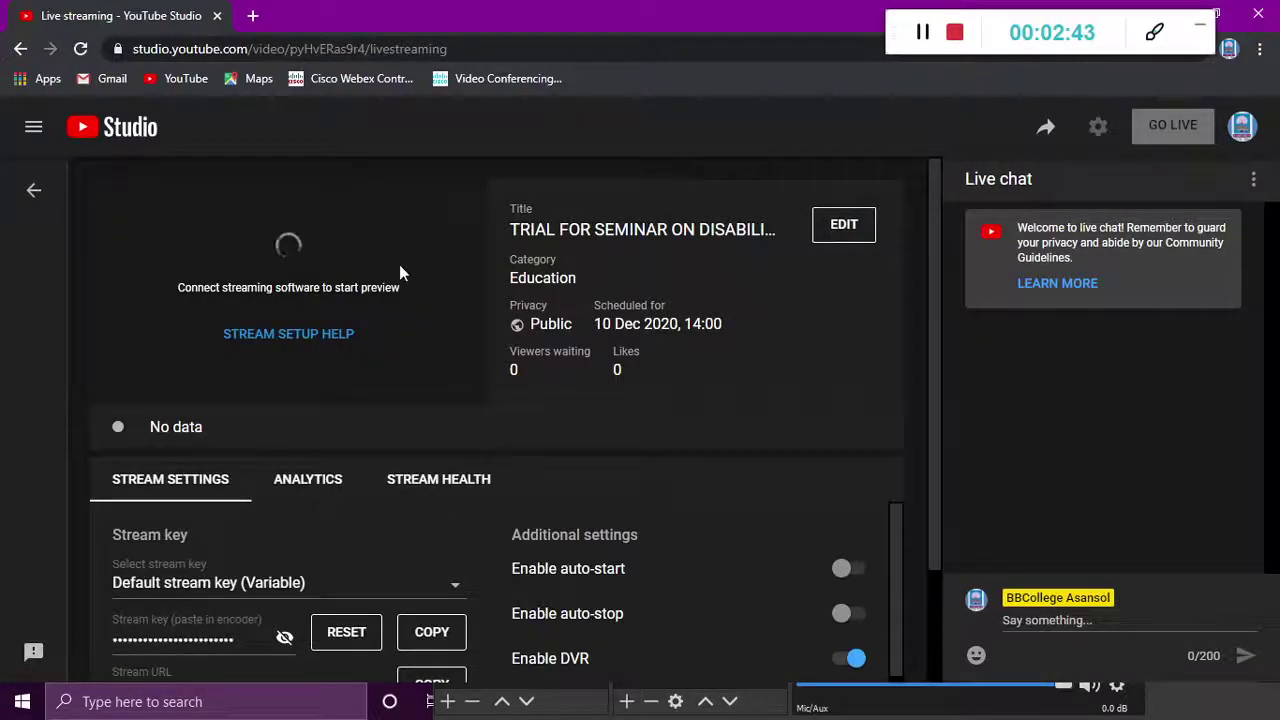
{"action": "scroll", "coordinate": [398, 576], "scroll_direction": "down", "scroll_amount": 3}
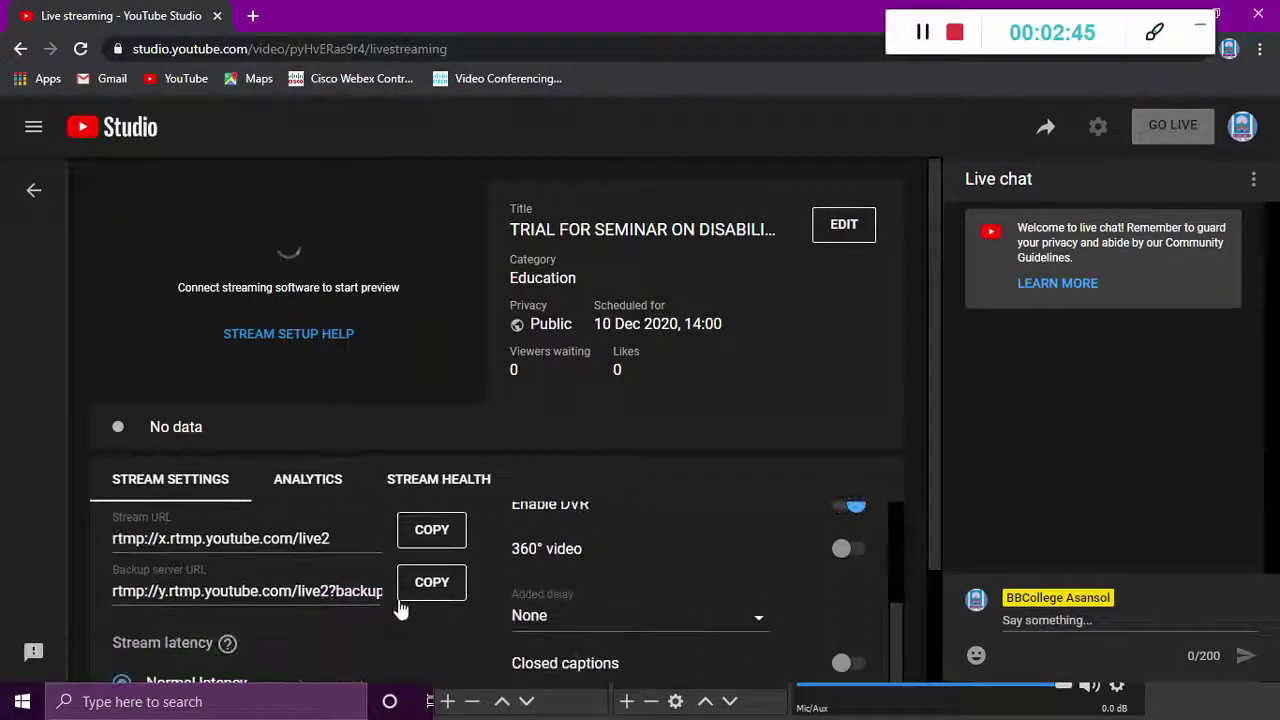
{"action": "scroll", "coordinate": [400, 608], "scroll_direction": "up", "scroll_amount": 3}
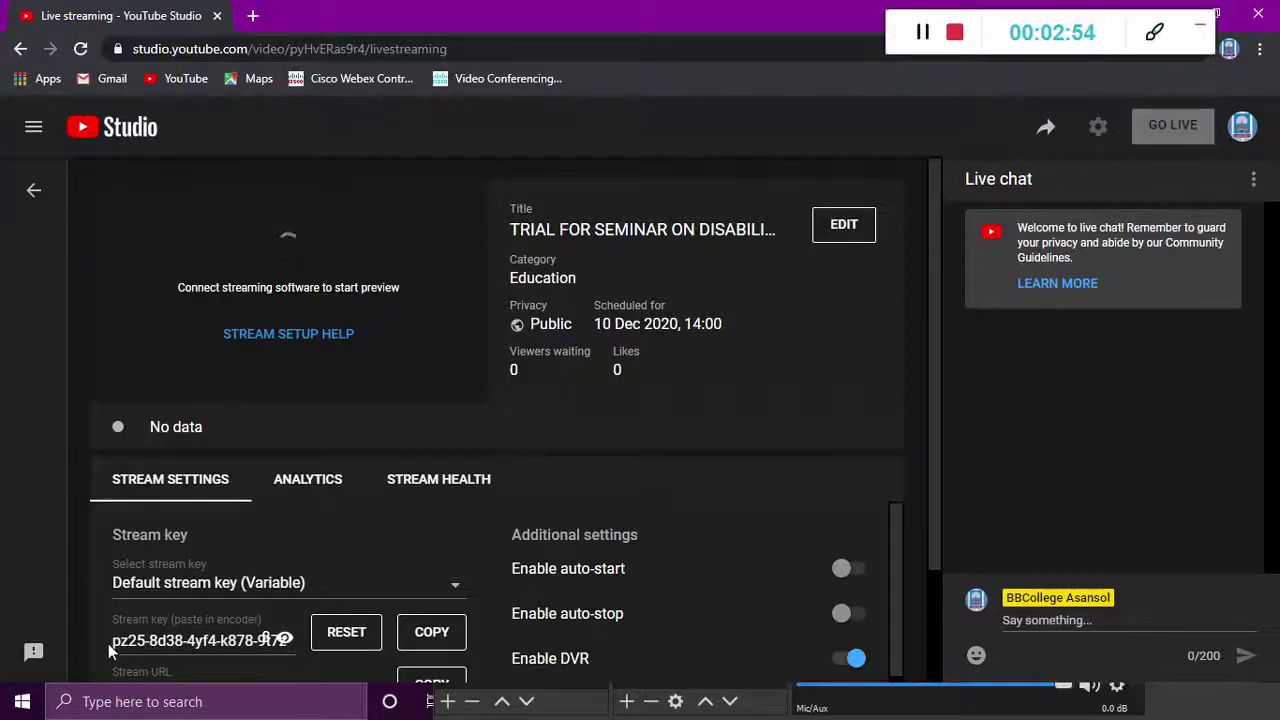
{"action": "left_click", "coordinate": [424, 634]}
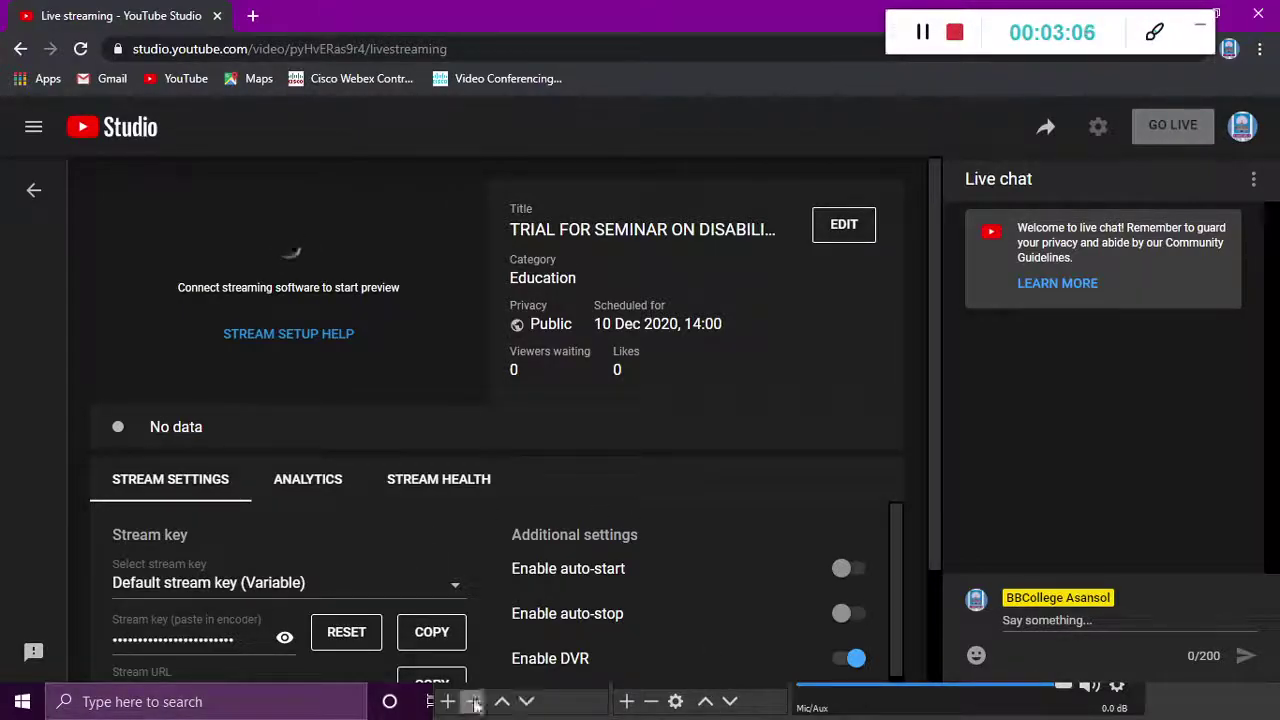
Bring the OBS window back into full view and reveal the stream key in its Stream settings.
{"action": "left_click_drag", "start_coordinate": [722, 9], "coordinate": [420, 24]}
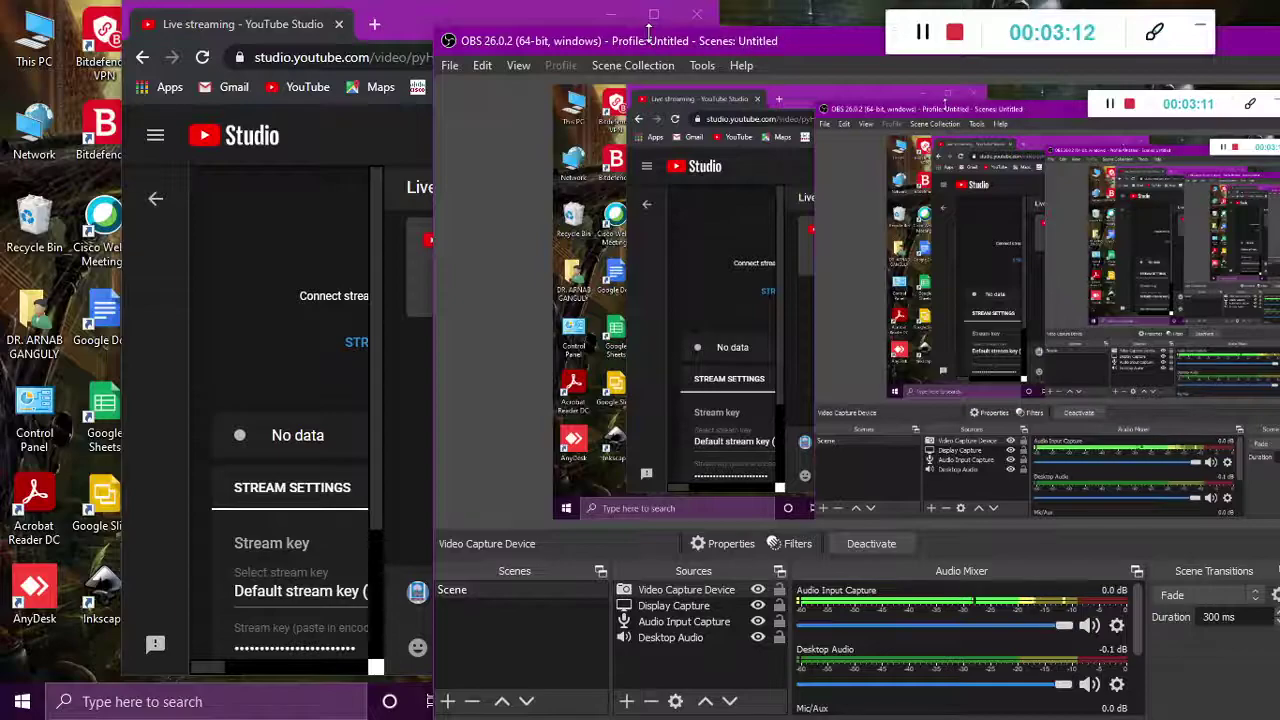
{"action": "left_click_drag", "start_coordinate": [669, 43], "coordinate": [299, 24]}
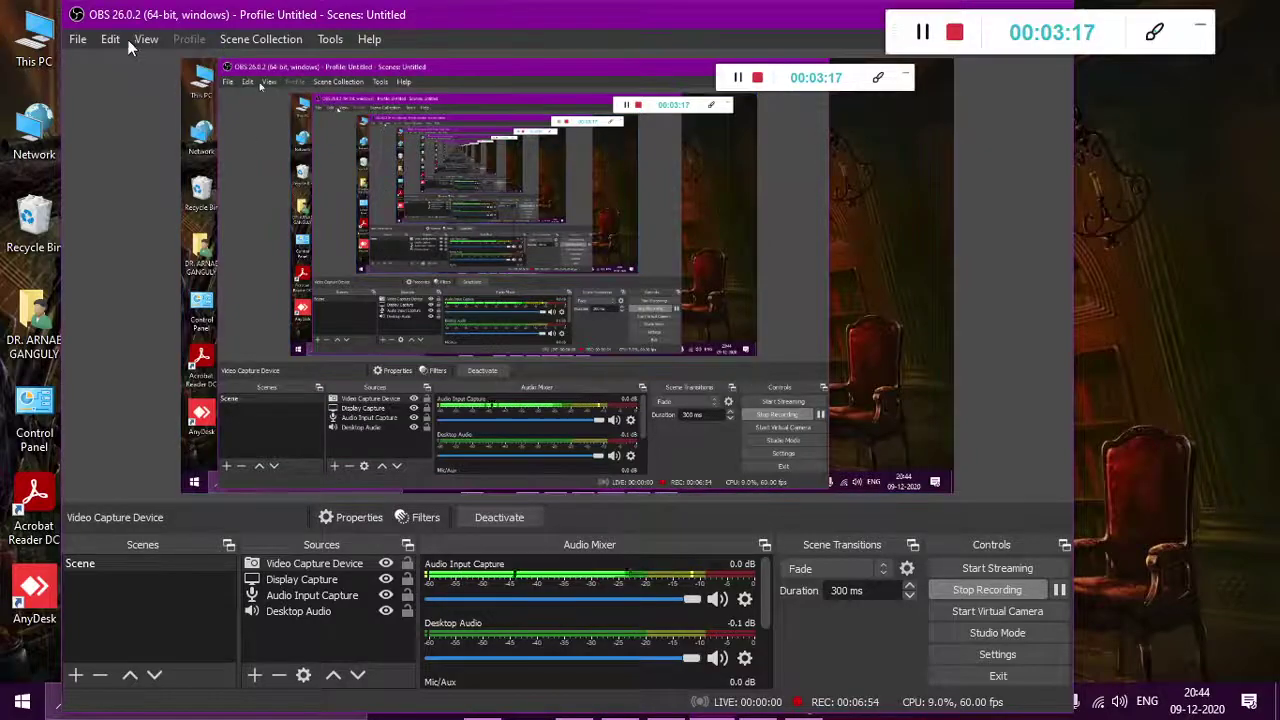
{"action": "left_click", "coordinate": [80, 40]}
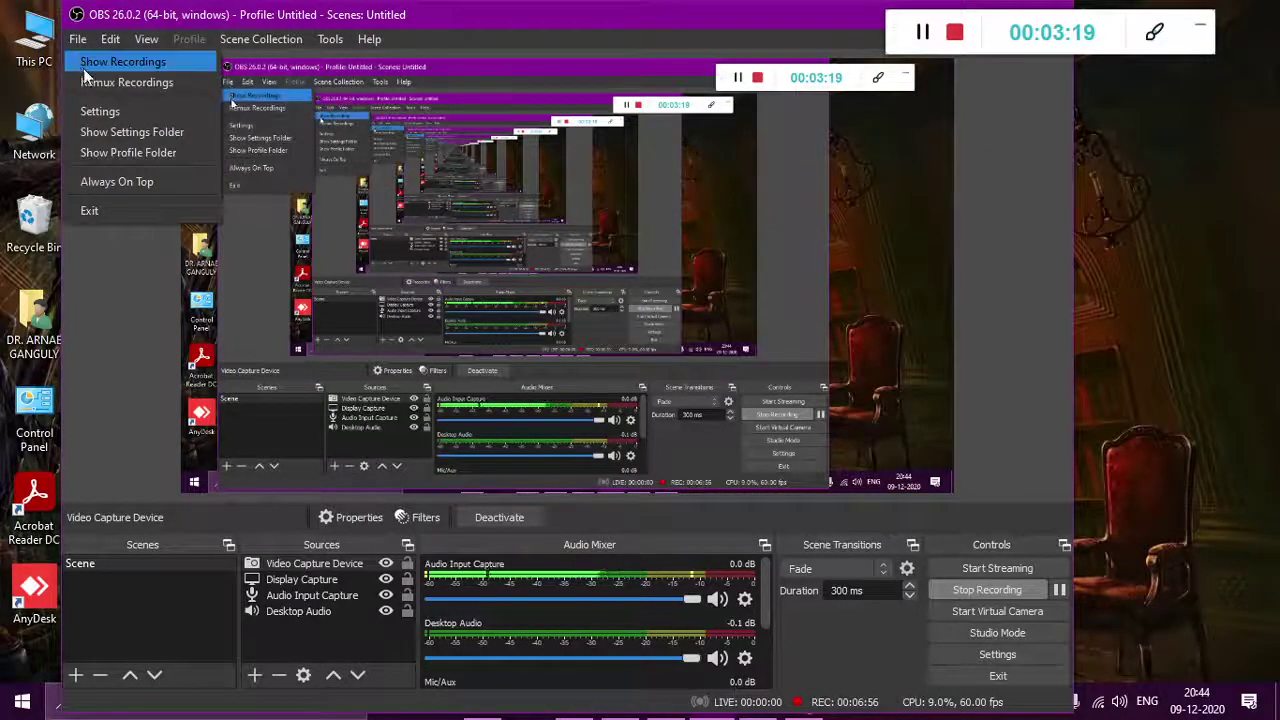
{"action": "left_click", "coordinate": [83, 112]}
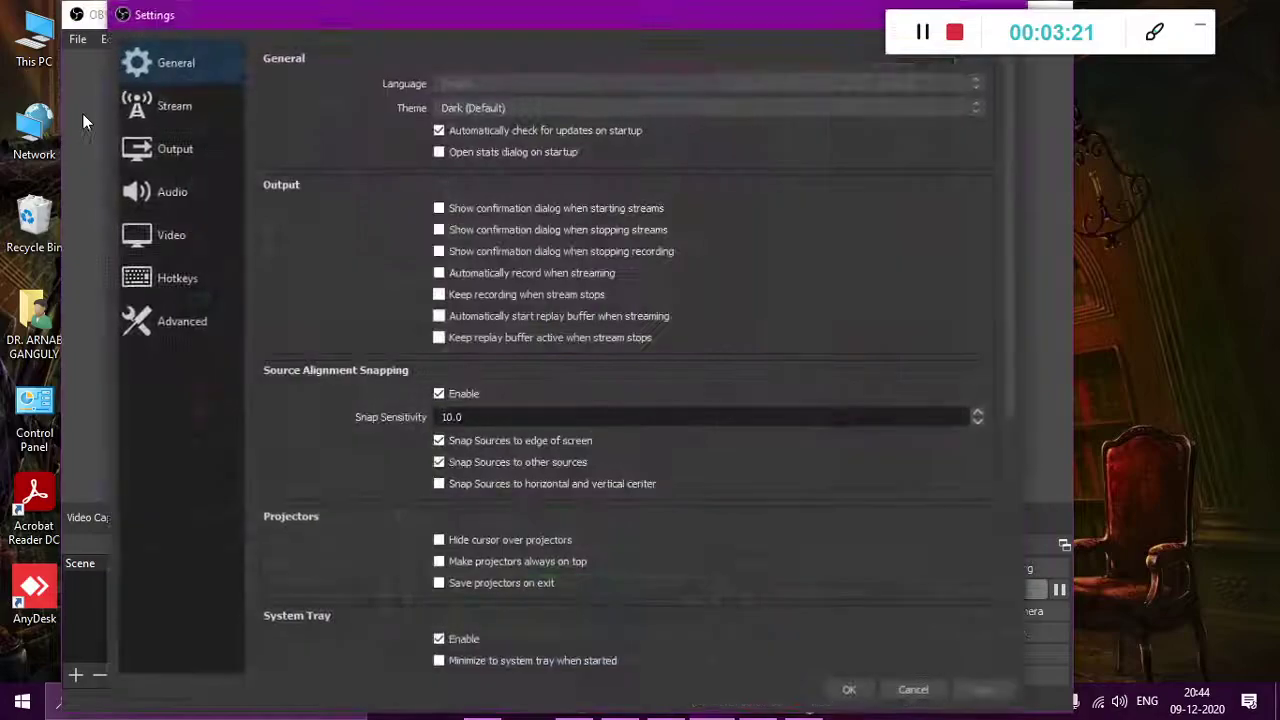
{"action": "left_click", "coordinate": [176, 104]}
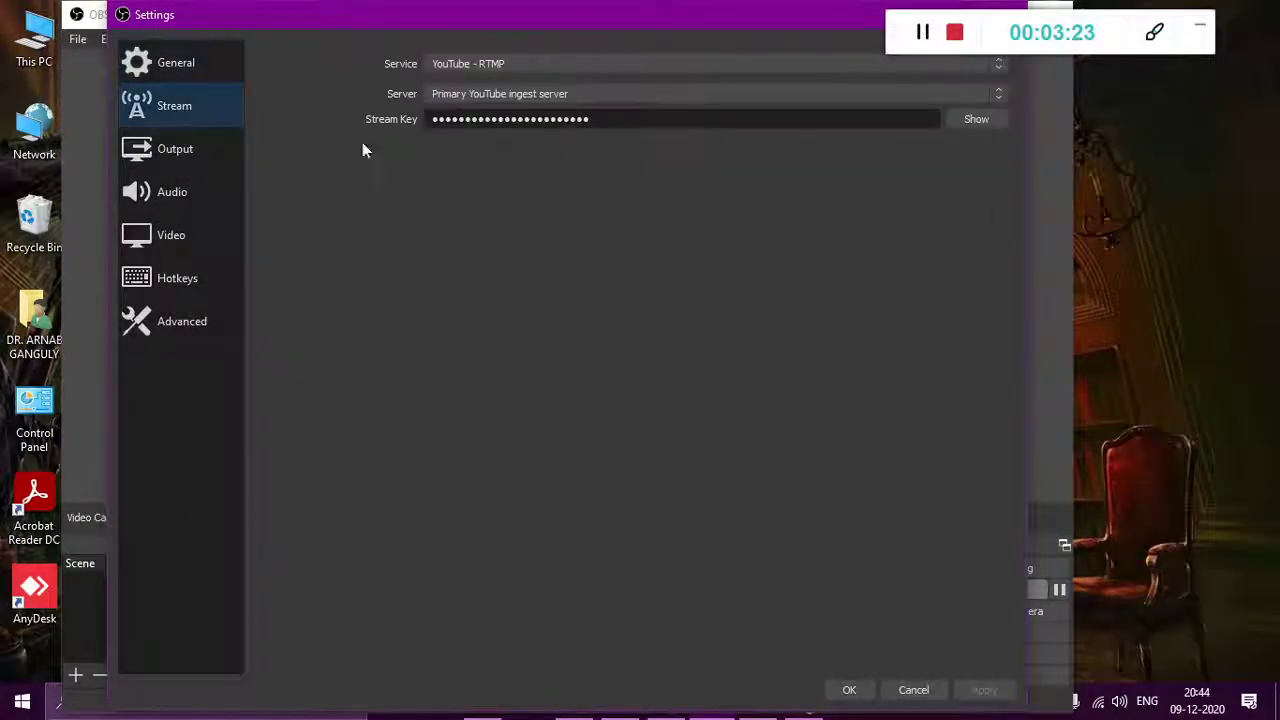
{"action": "left_click", "coordinate": [977, 120]}
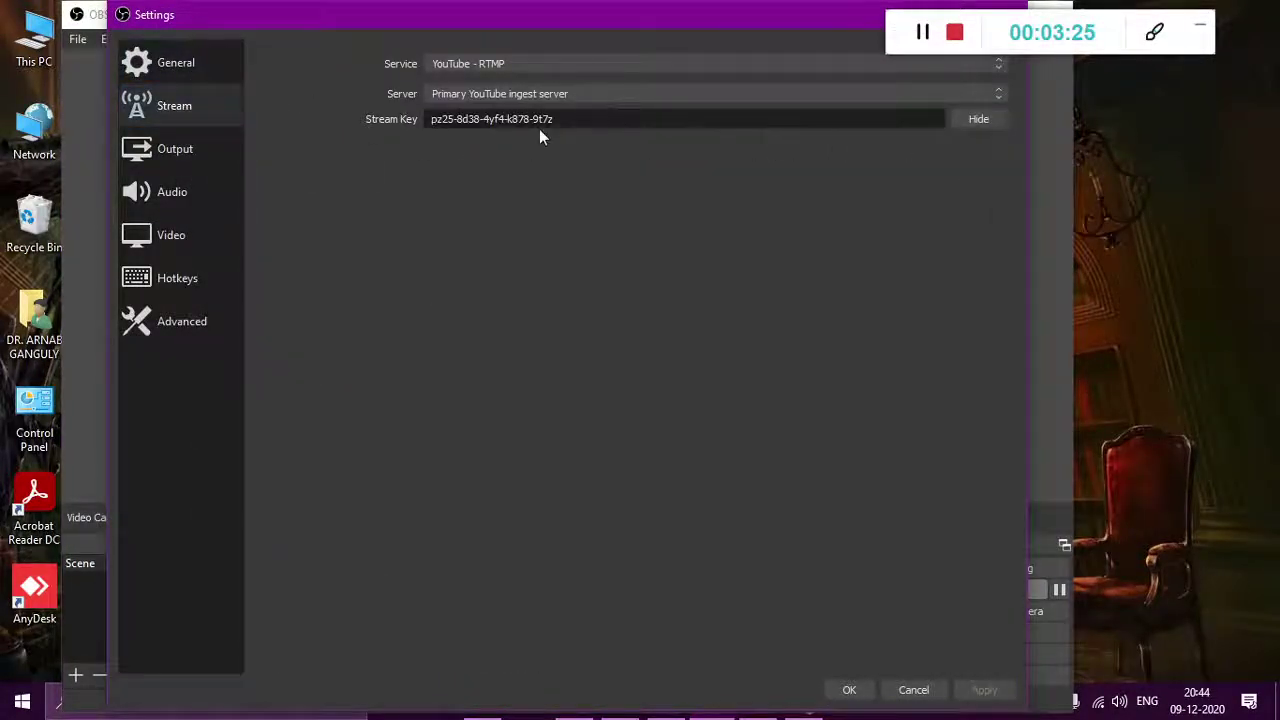
Replace the OBS stream key with the copied YouTube stream key, apply the change and close the settings.
{"action": "left_click_drag", "start_coordinate": [556, 120], "coordinate": [370, 124]}
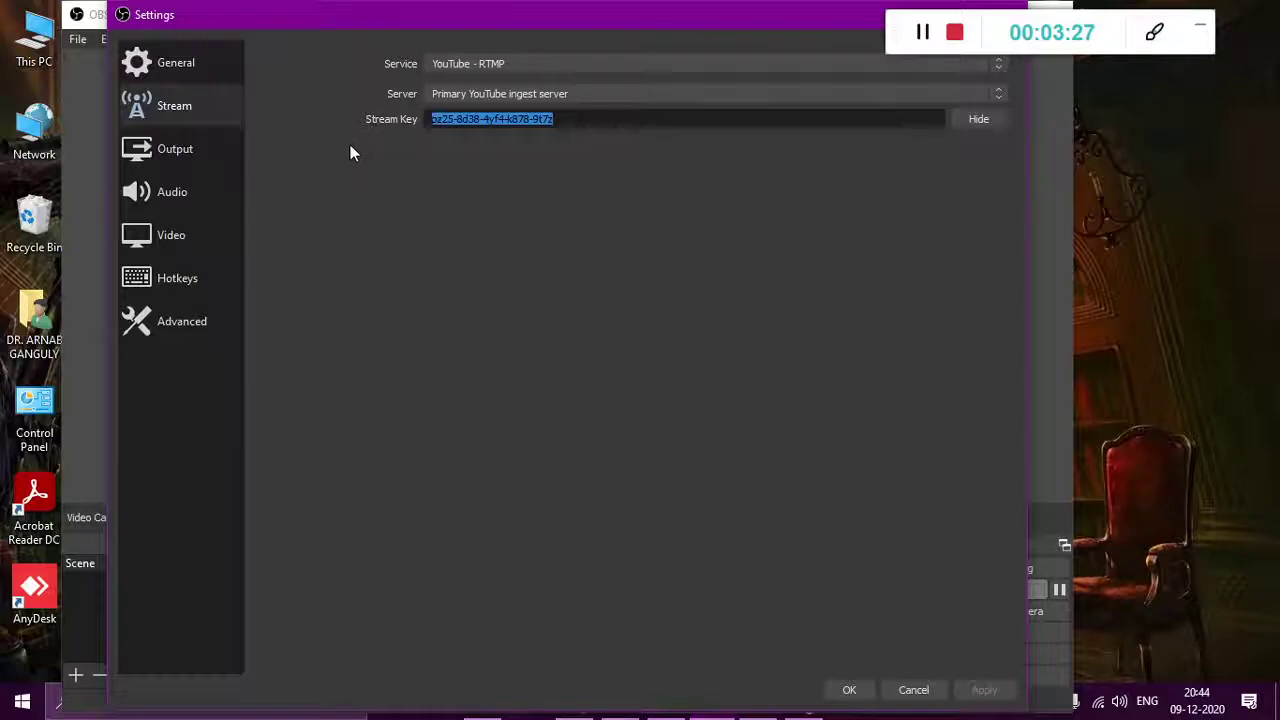
{"action": "key", "text": "ctrl+v"}
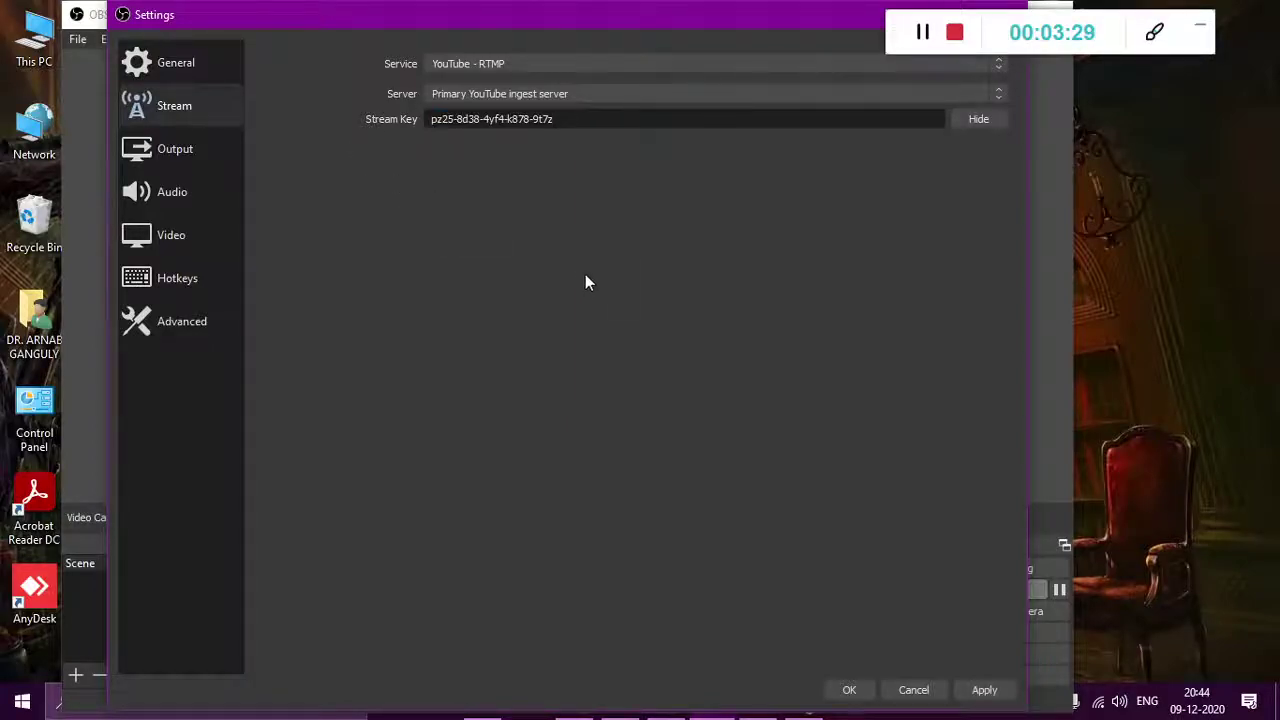
{"action": "left_click", "coordinate": [1005, 696]}
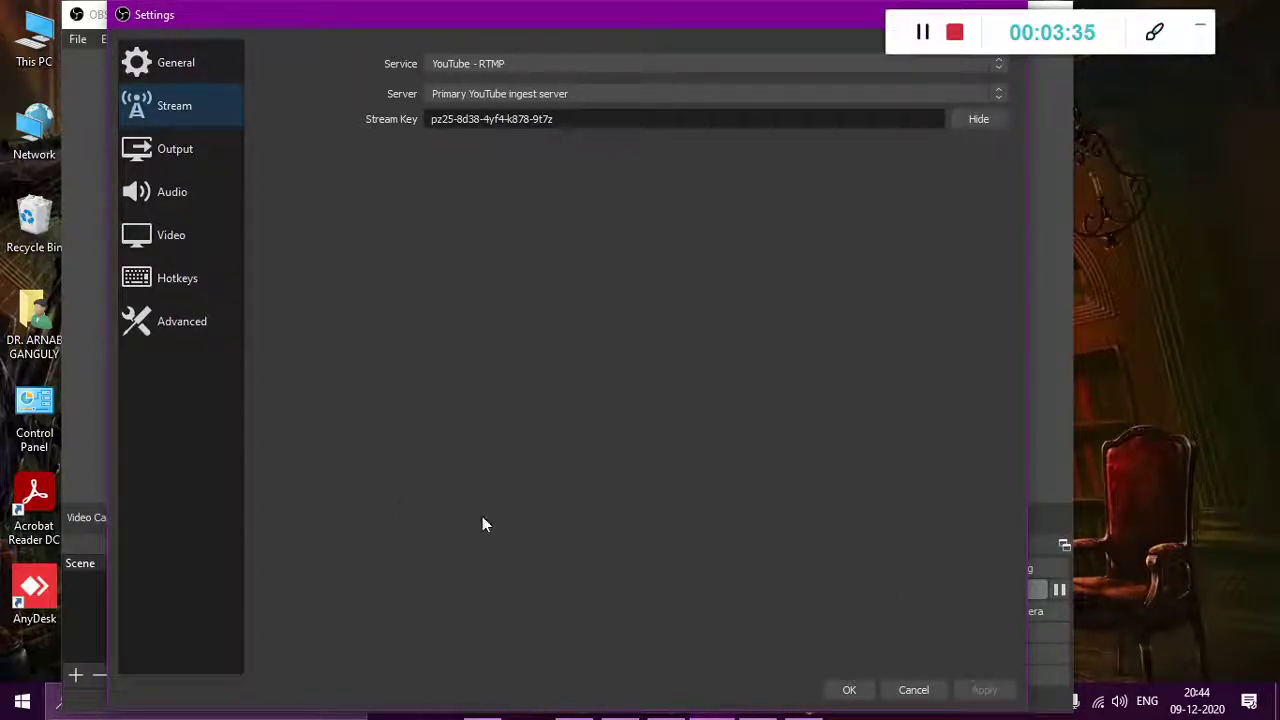
{"action": "left_click", "coordinate": [849, 690]}
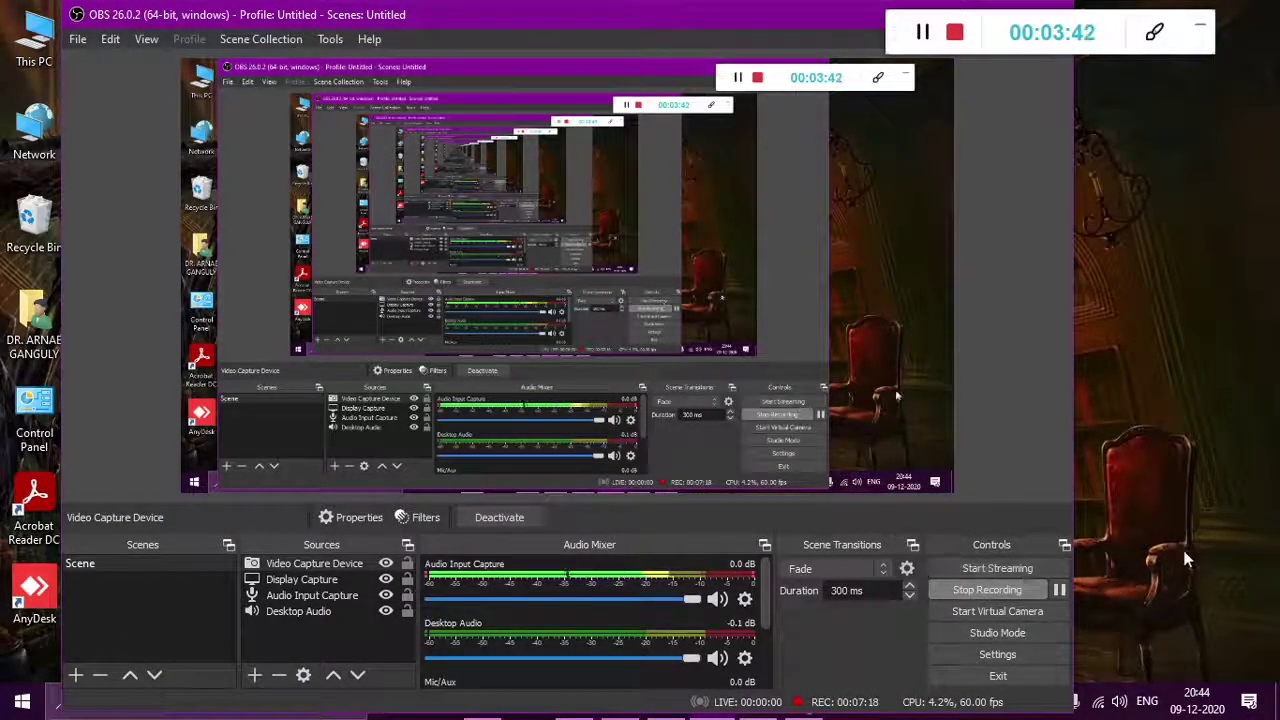
Start streaming from OBS and maximize its window.
{"action": "left_click", "coordinate": [980, 566]}
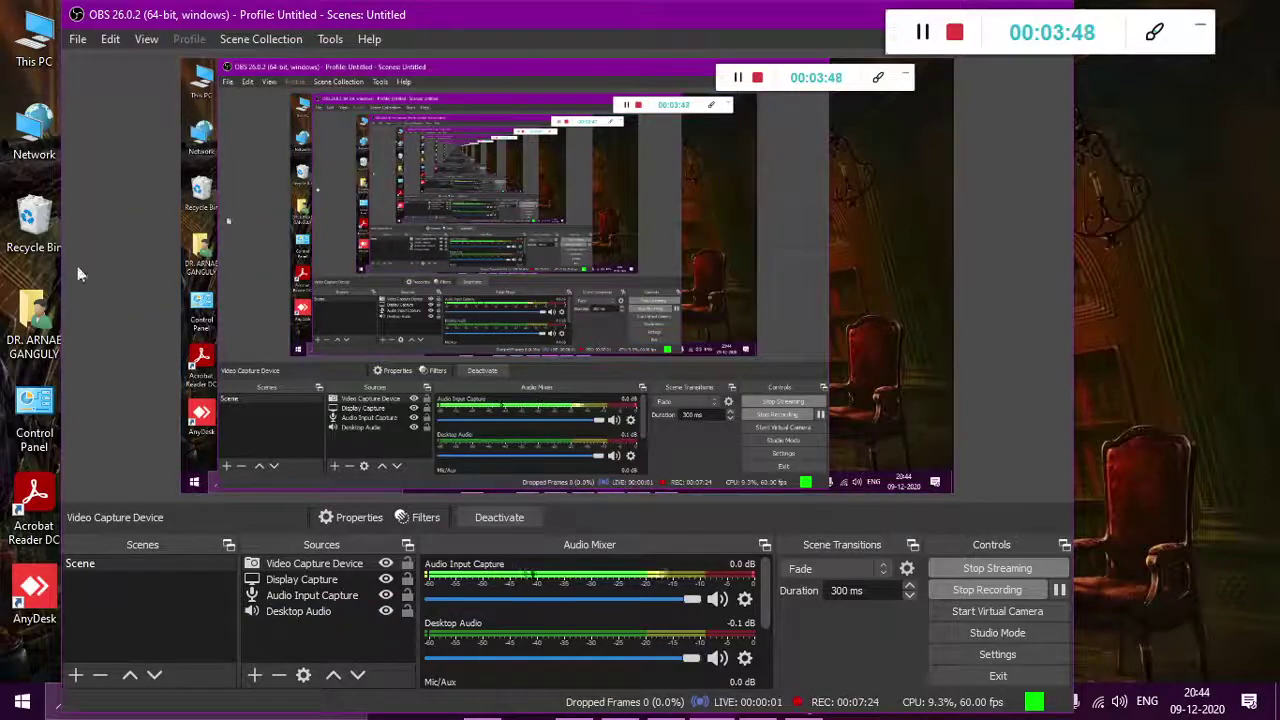
{"action": "left_click_drag", "start_coordinate": [484, 8], "coordinate": [757, 1]}
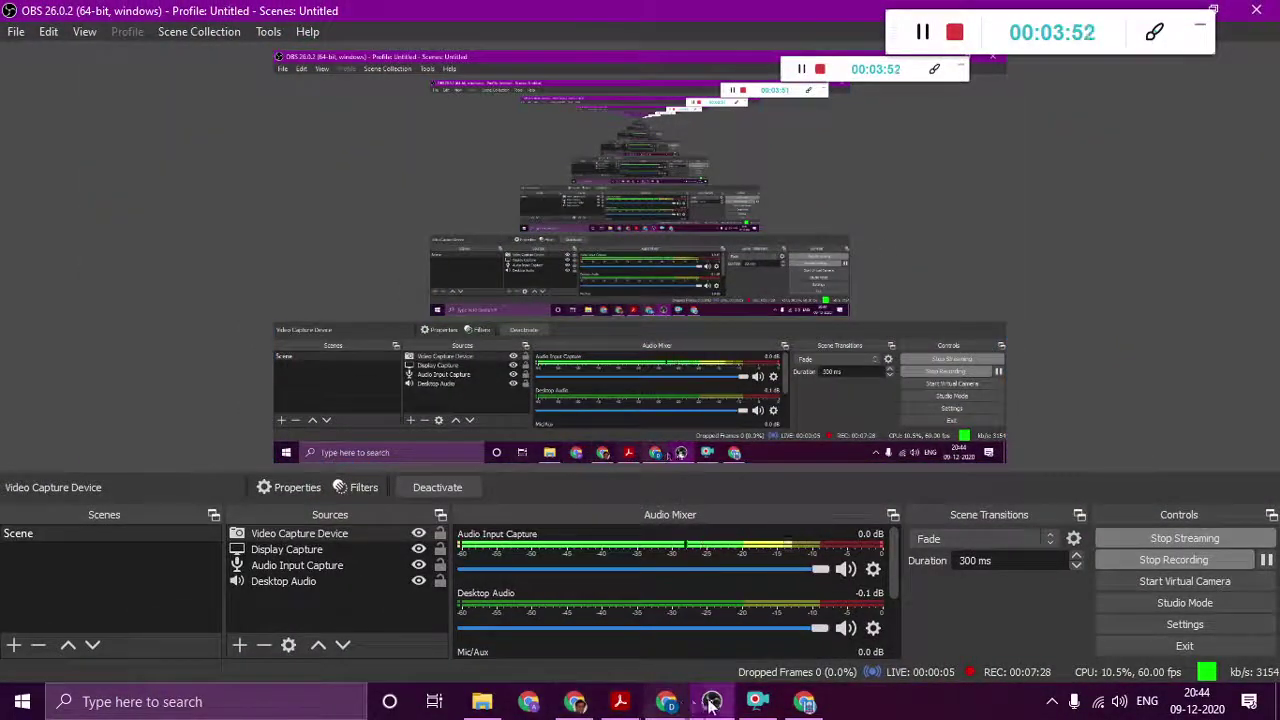
Return to YouTube Studio in a maximized window and copy the live stream's shareable video link.
{"action": "left_click", "coordinate": [804, 701]}
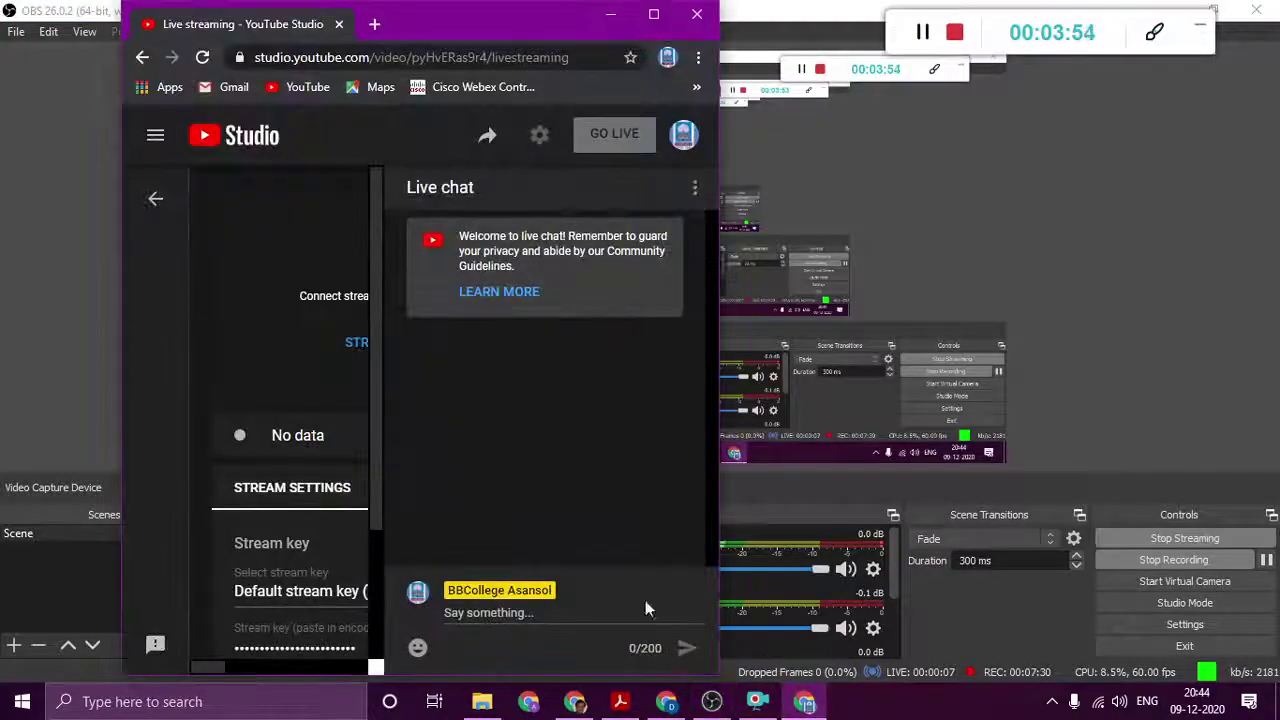
{"action": "left_click", "coordinate": [655, 17]}
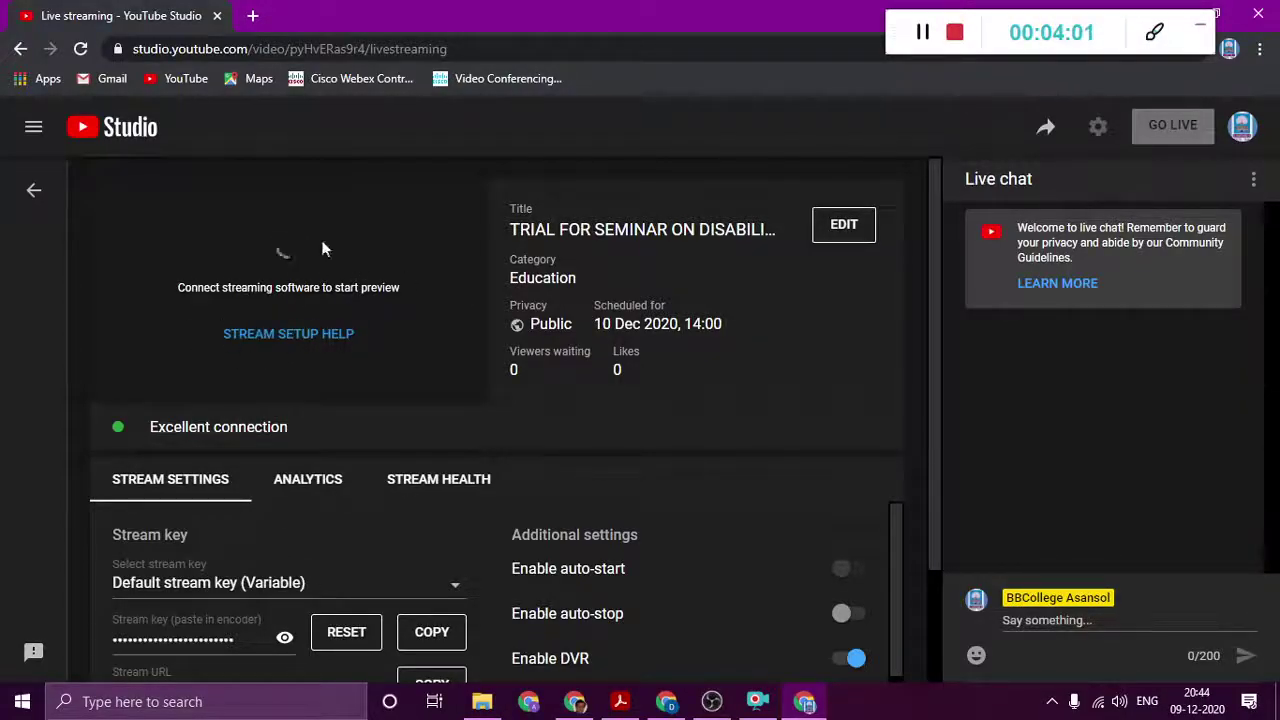
{"action": "left_click", "coordinate": [1044, 130]}
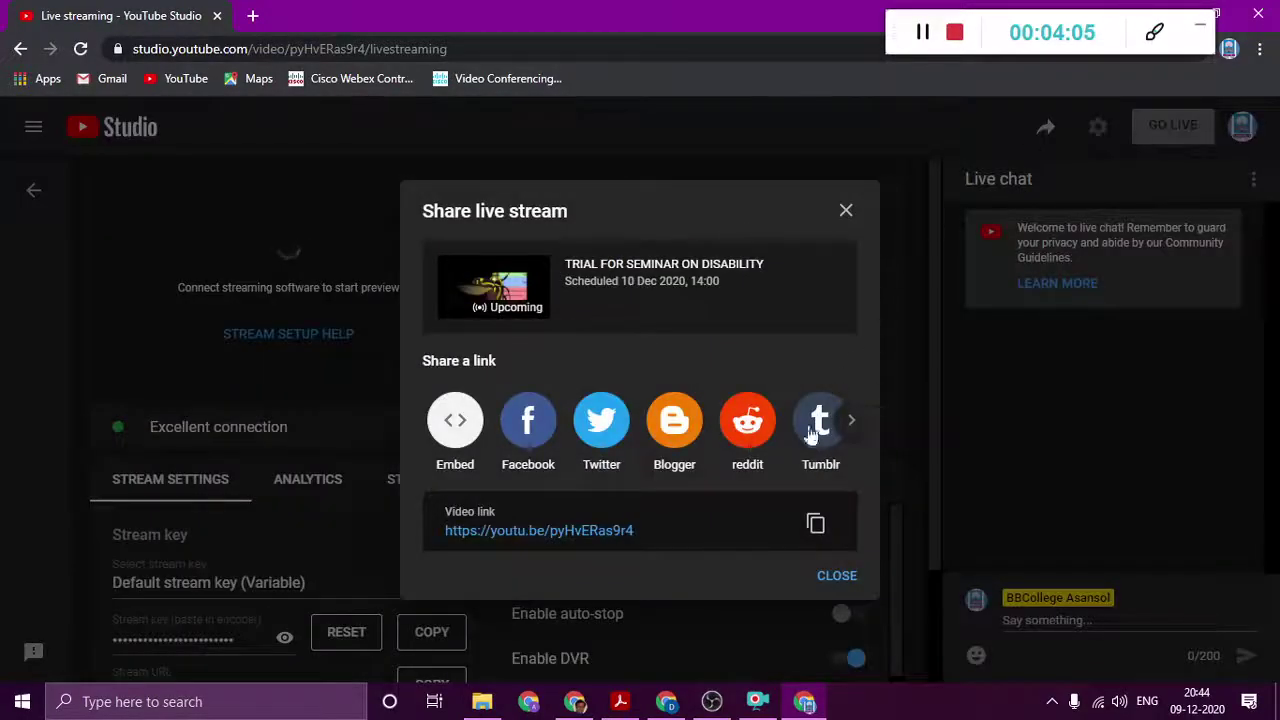
{"action": "left_click", "coordinate": [818, 526]}
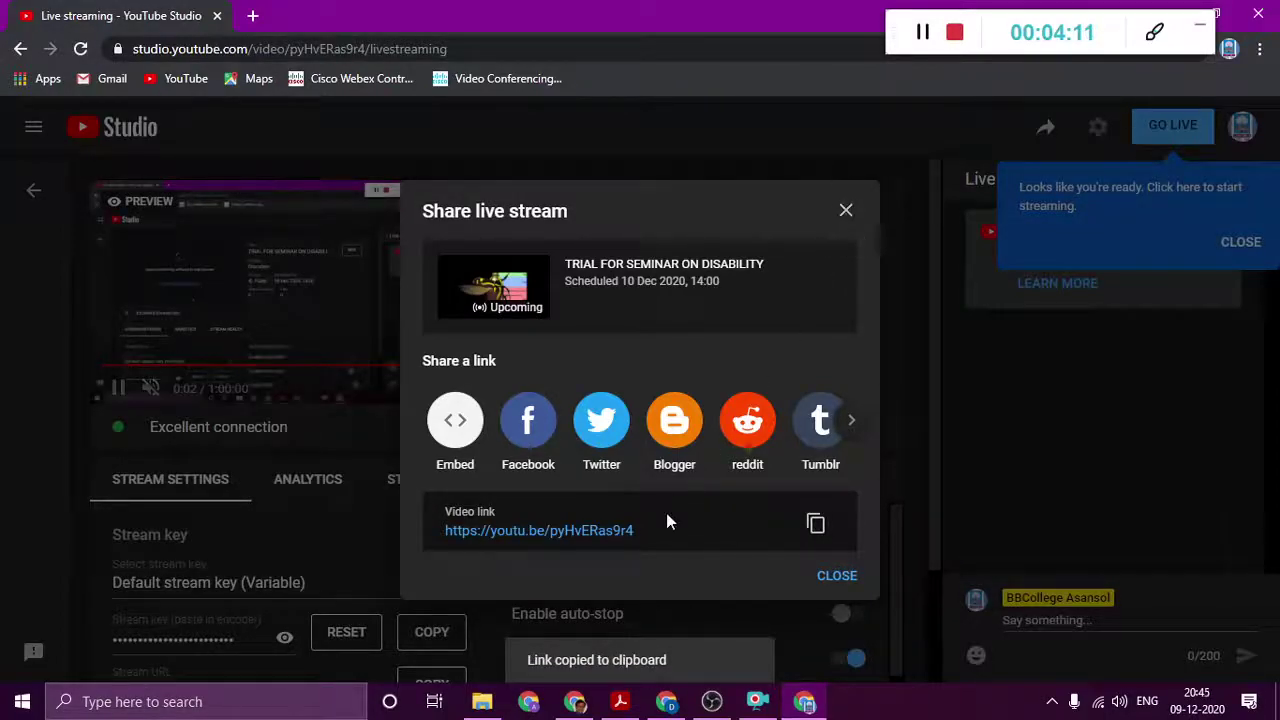
Copy the video link again from the share dialog and take the scheduled YouTube stream live.
{"action": "left_click", "coordinate": [815, 524]}
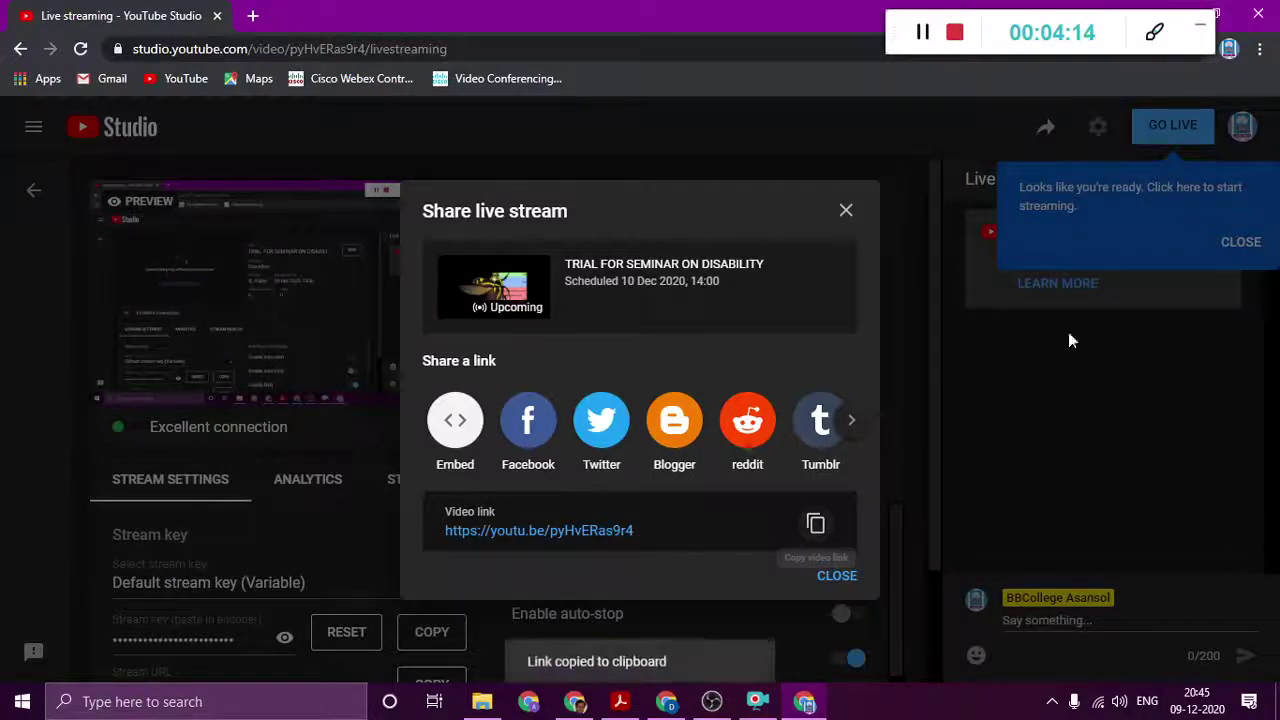
{"action": "left_click", "coordinate": [847, 211]}
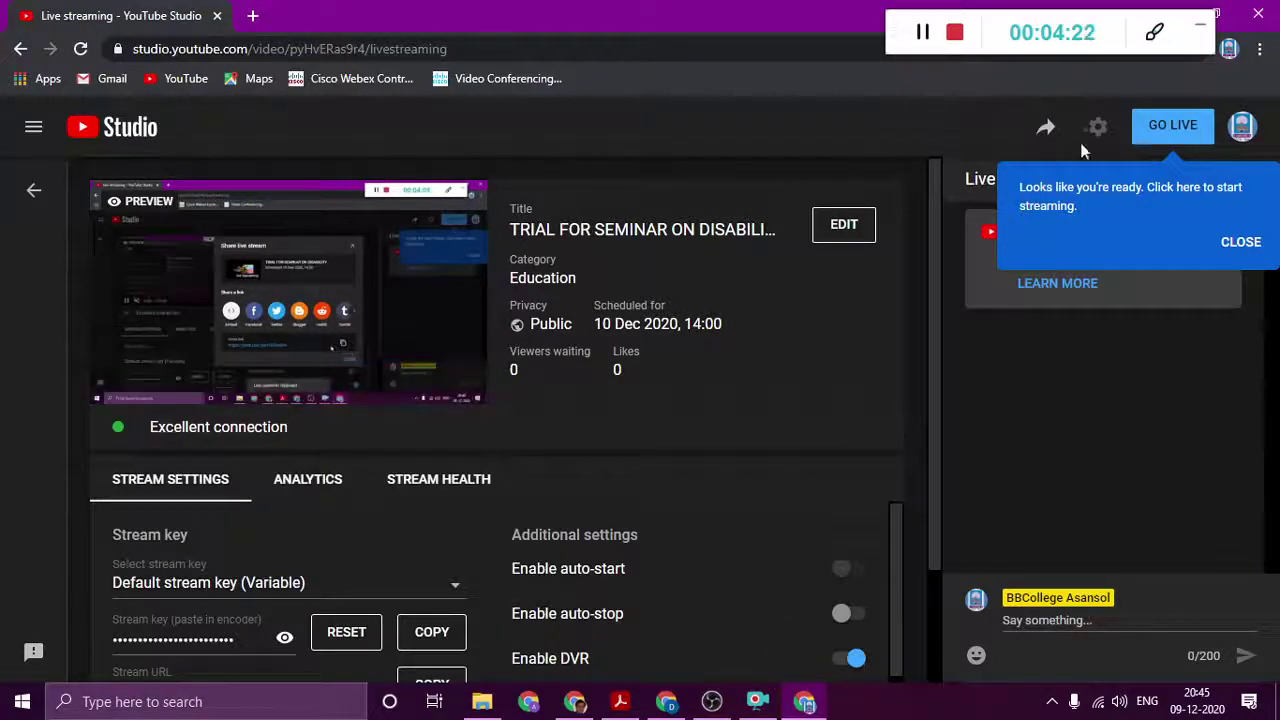
{"action": "left_click", "coordinate": [1172, 135]}
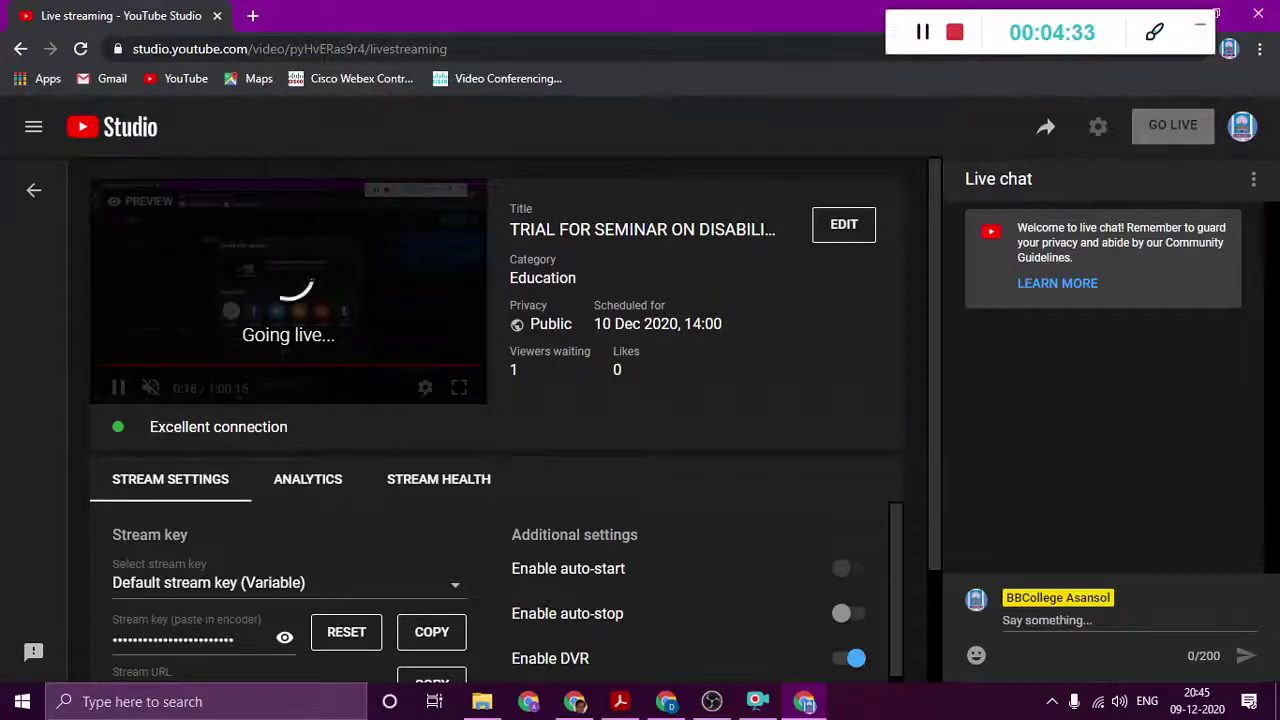
Open the copied video link in a new browser tab.
{"action": "left_click", "coordinate": [252, 15]}
{"action": "left_click", "coordinate": [316, 47]}
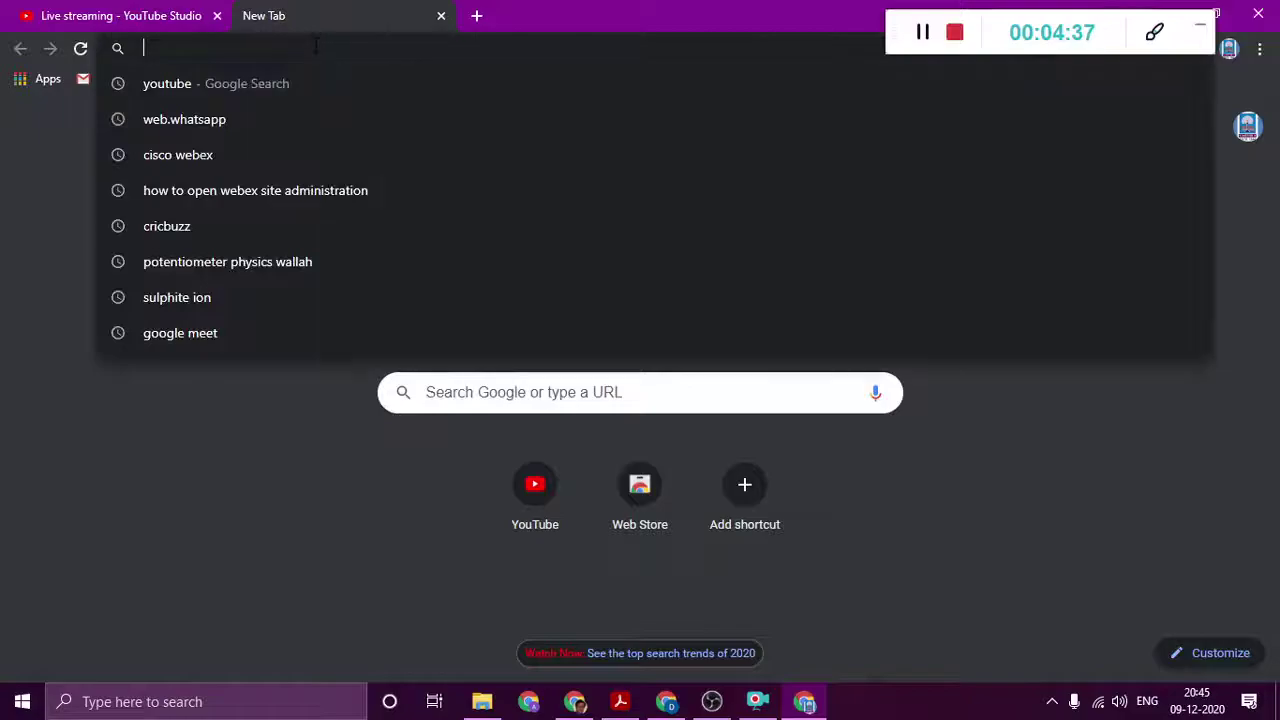
{"action": "key", "text": "ctrl+v"}
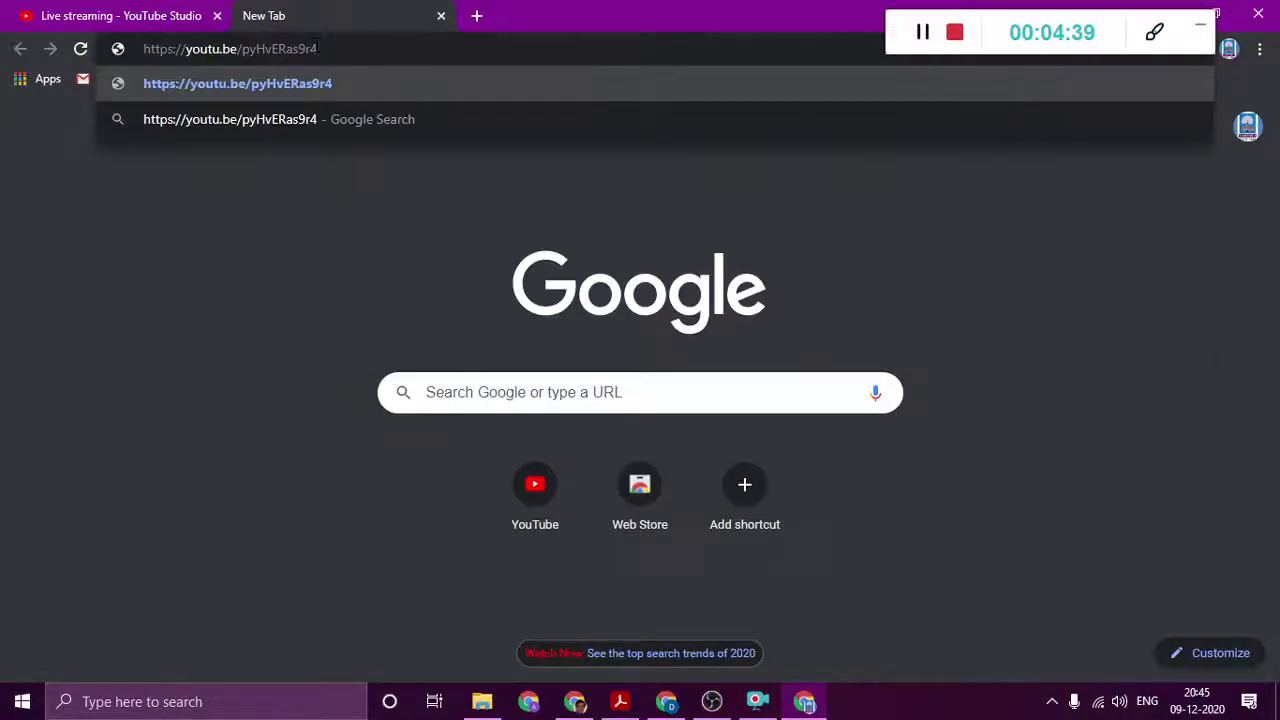
{"action": "key", "text": "Return"}
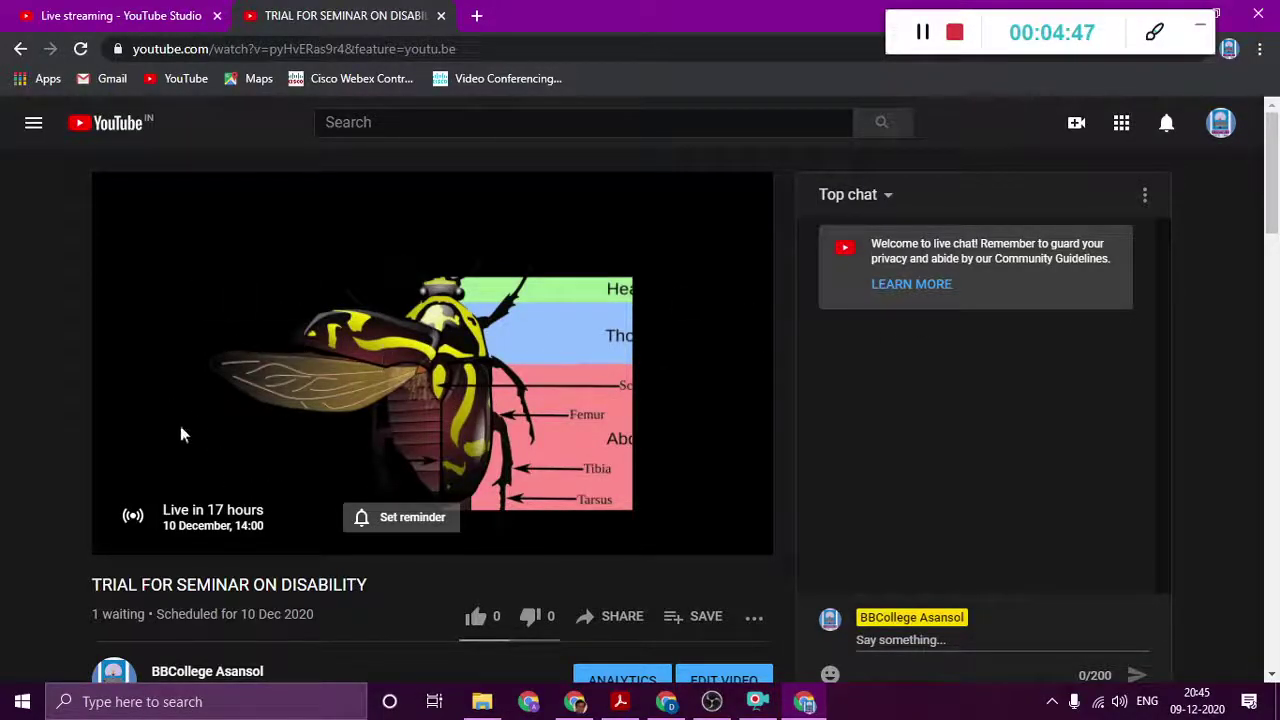
Check the stream's public watch page against the live preview in YouTube Studio.
{"action": "scroll", "coordinate": [290, 466], "scroll_direction": "down", "scroll_amount": 2}
{"action": "scroll", "coordinate": [420, 473], "scroll_direction": "up", "scroll_amount": 1}
{"action": "scroll", "coordinate": [436, 470], "scroll_direction": "up", "scroll_amount": 1}
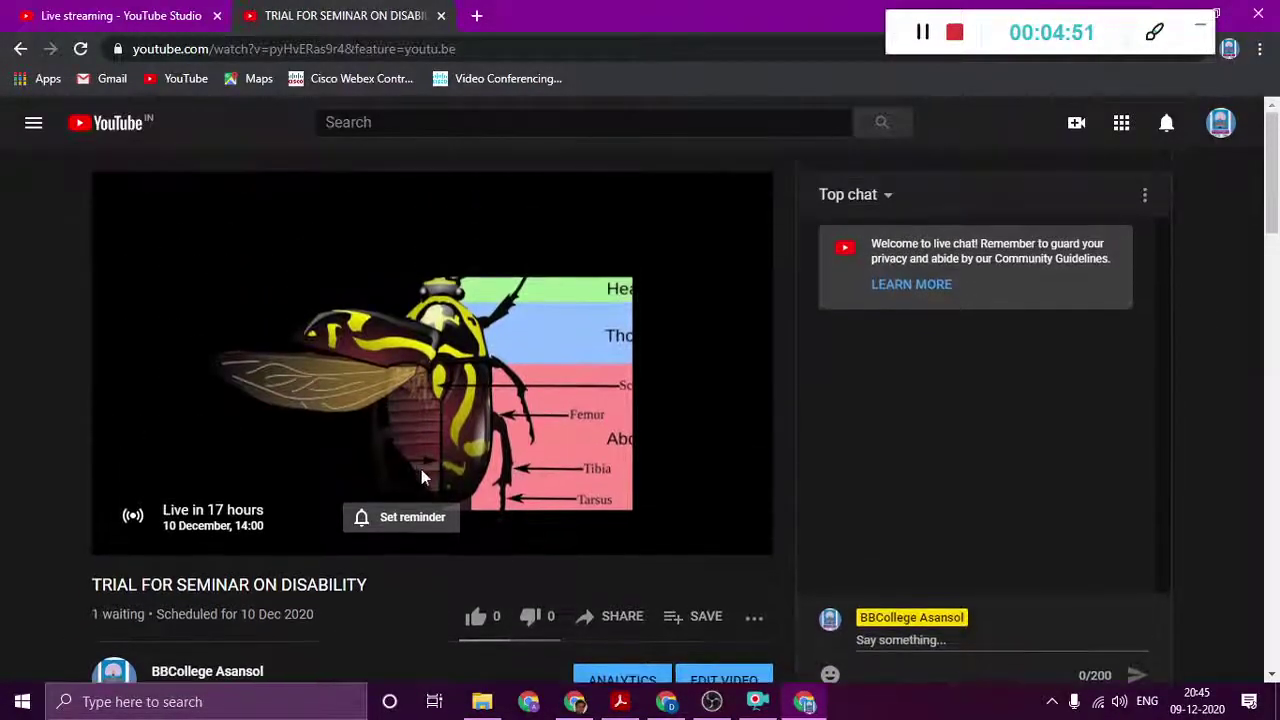
{"action": "left_click", "coordinate": [127, 20]}
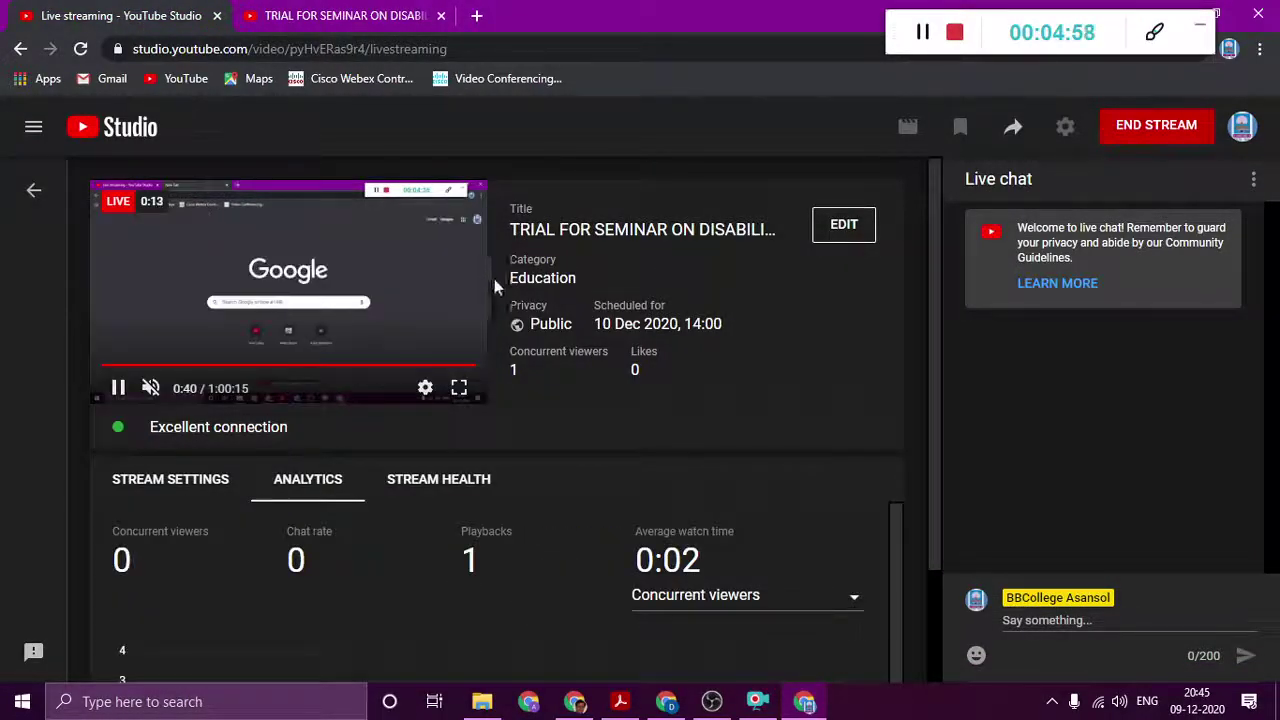
{"action": "left_click", "coordinate": [327, 14]}
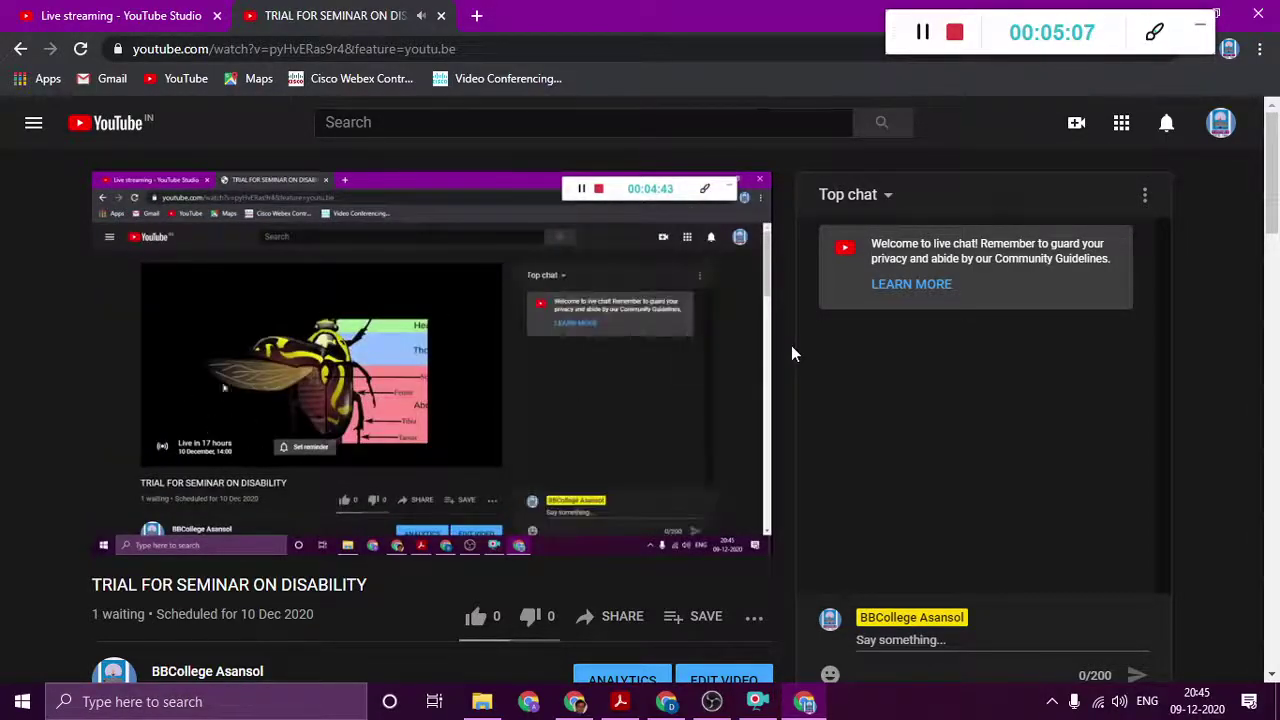
Close the watch page tab and end the live stream in YouTube Studio.
{"action": "left_click", "coordinate": [442, 16]}
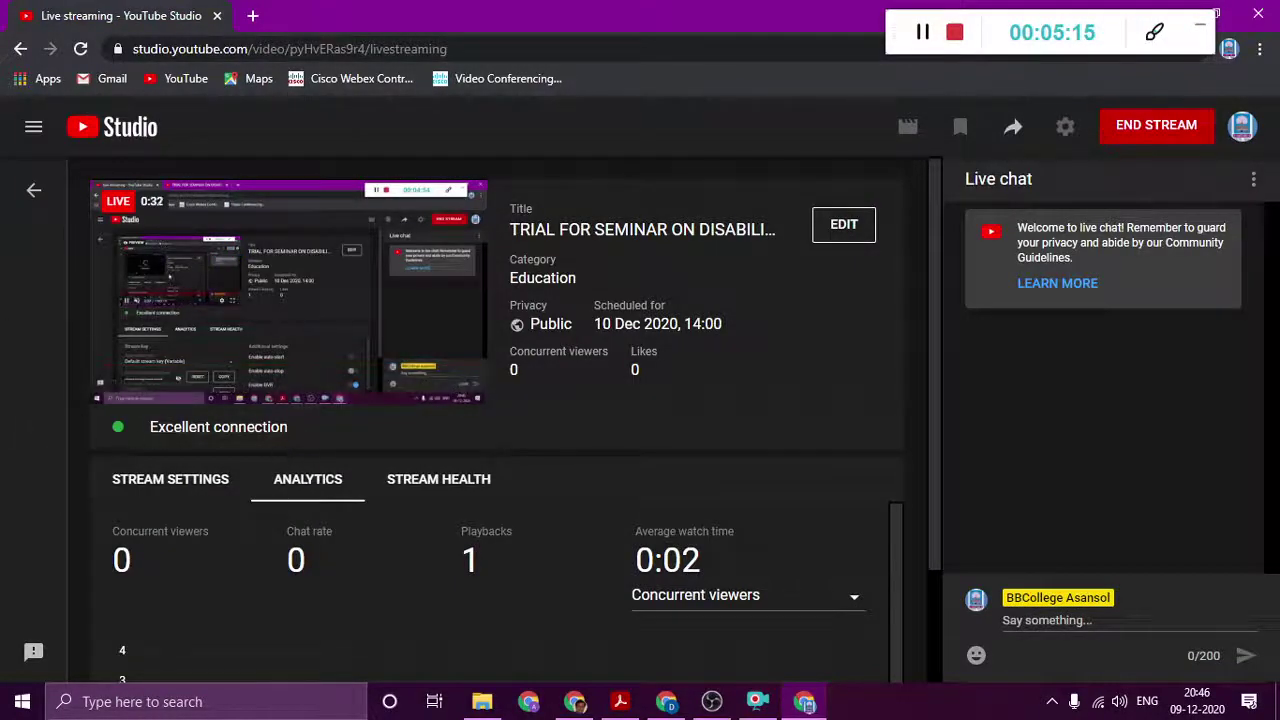
{"action": "left_click", "coordinate": [1158, 130]}
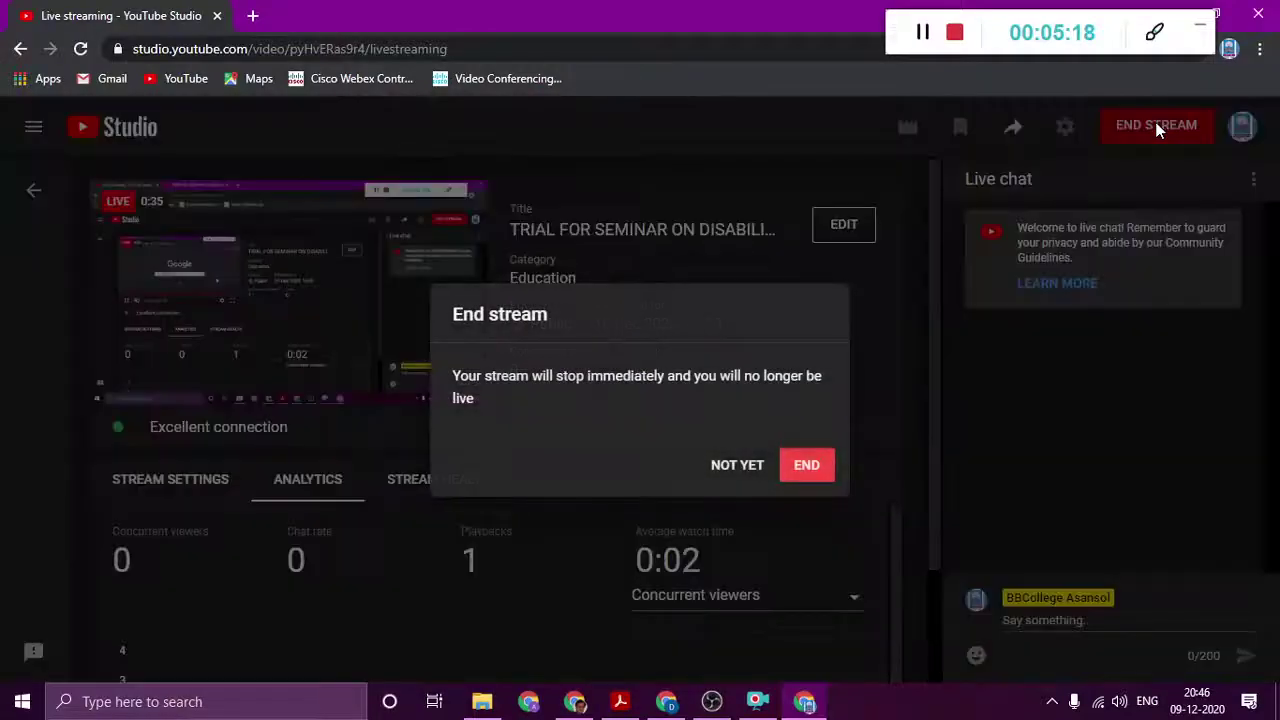
{"action": "left_click", "coordinate": [815, 465]}
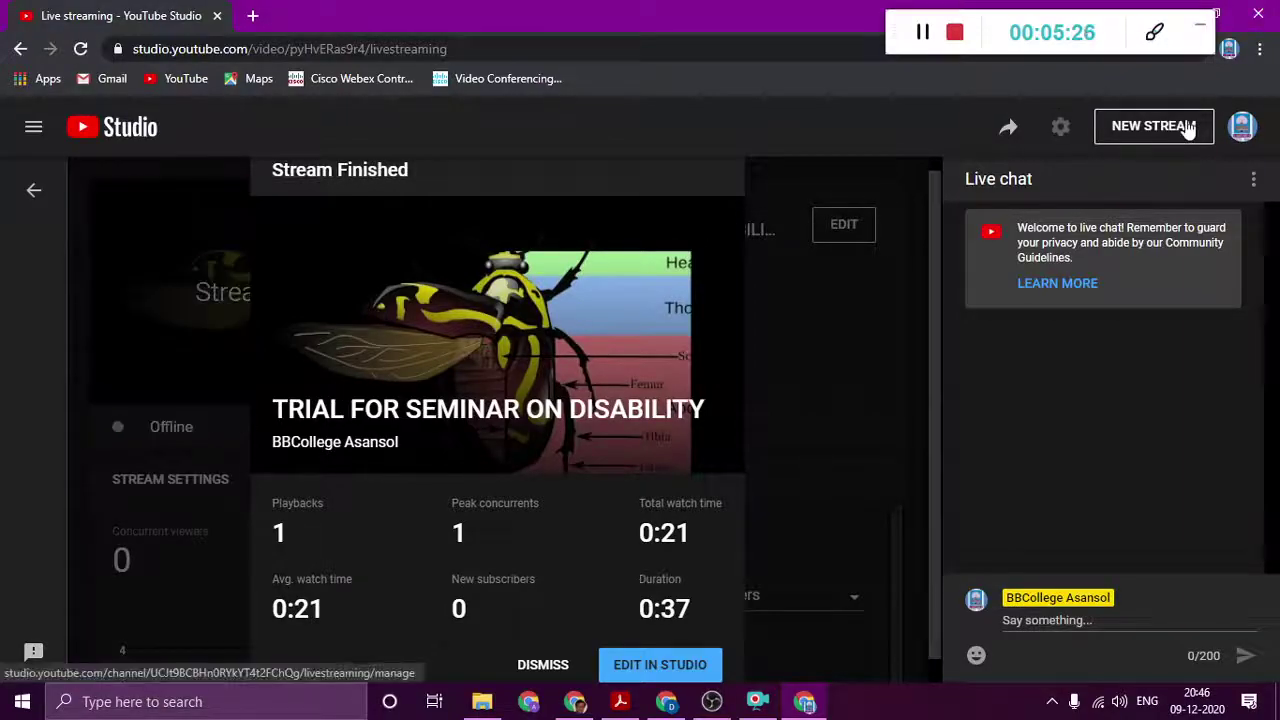
Review the form for scheduling a new stream with the settings reused from TRIAL FOR SEMINAR ON DISABILITY.
{"action": "left_click", "coordinate": [1150, 130]}
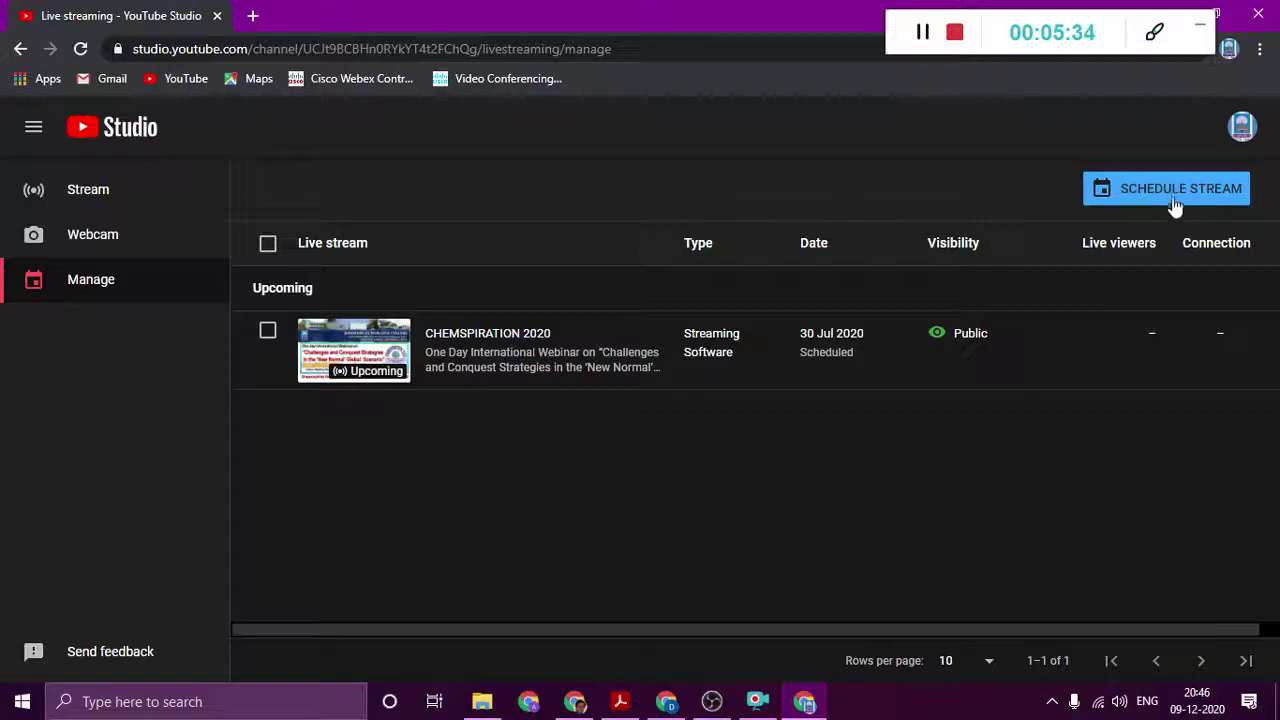
{"action": "left_click", "coordinate": [1175, 200]}
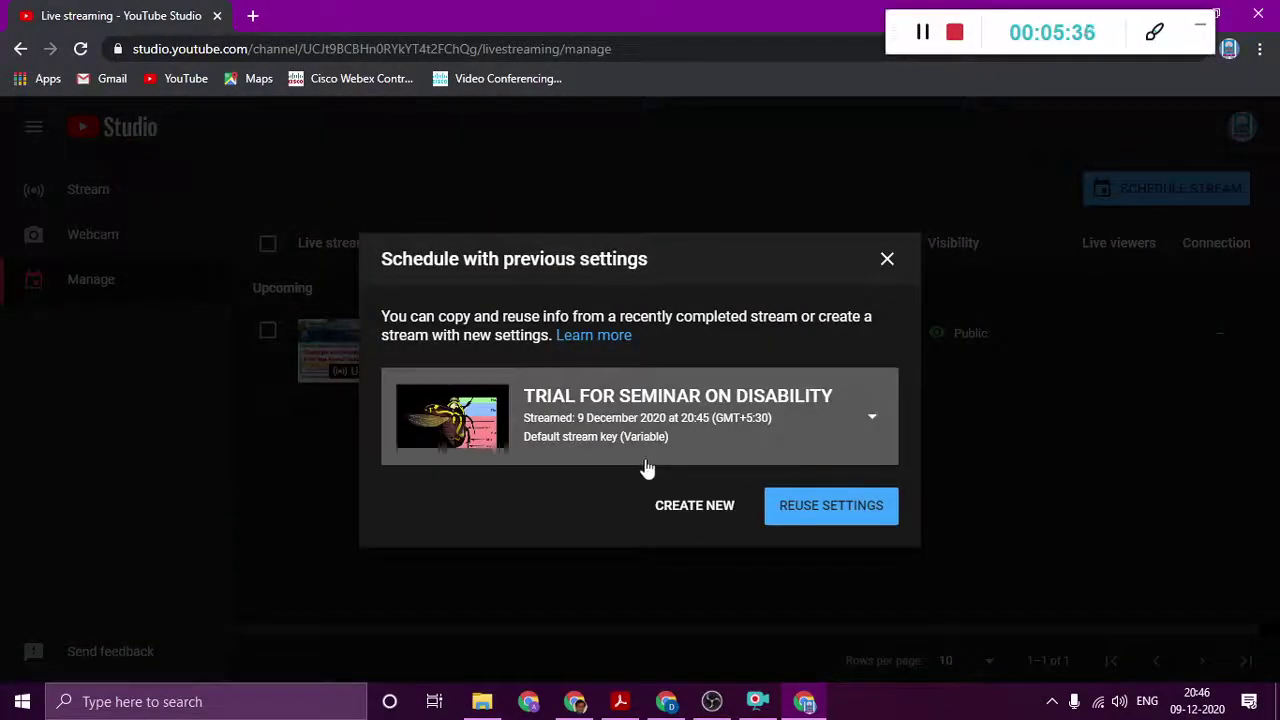
{"action": "left_click", "coordinate": [820, 509]}
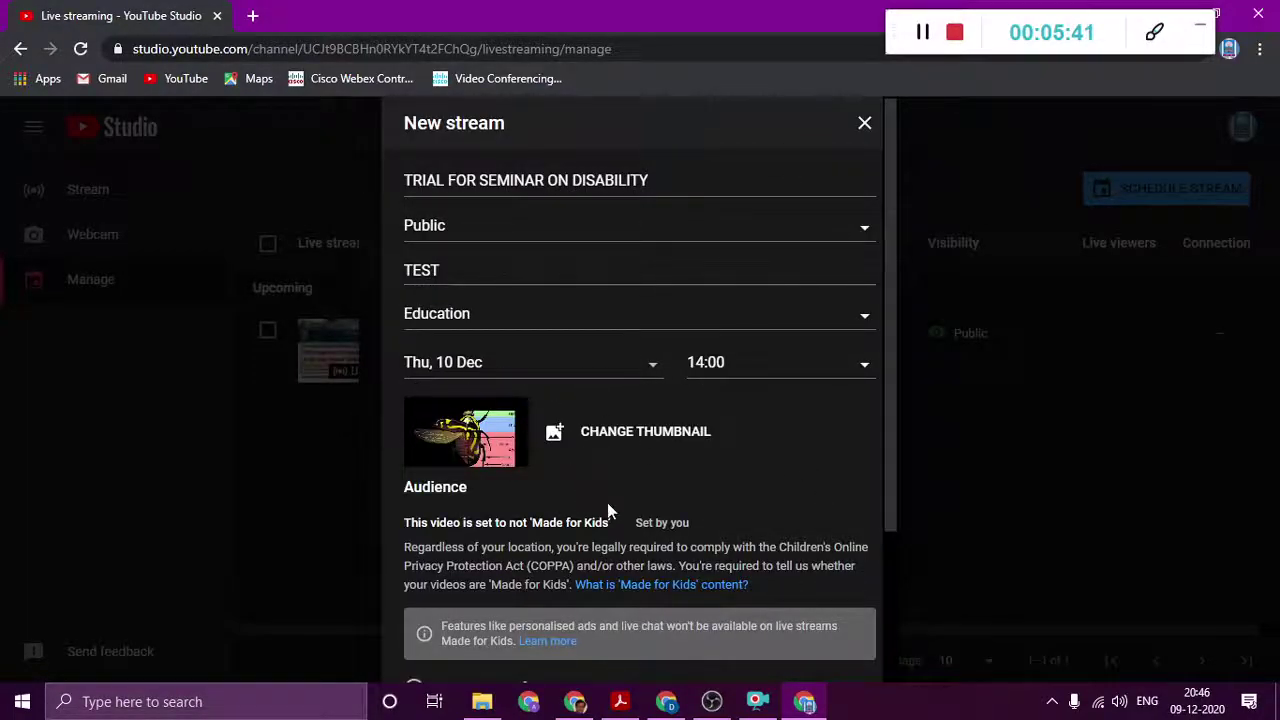
{"action": "scroll", "coordinate": [553, 588], "scroll_direction": "down", "scroll_amount": 2}
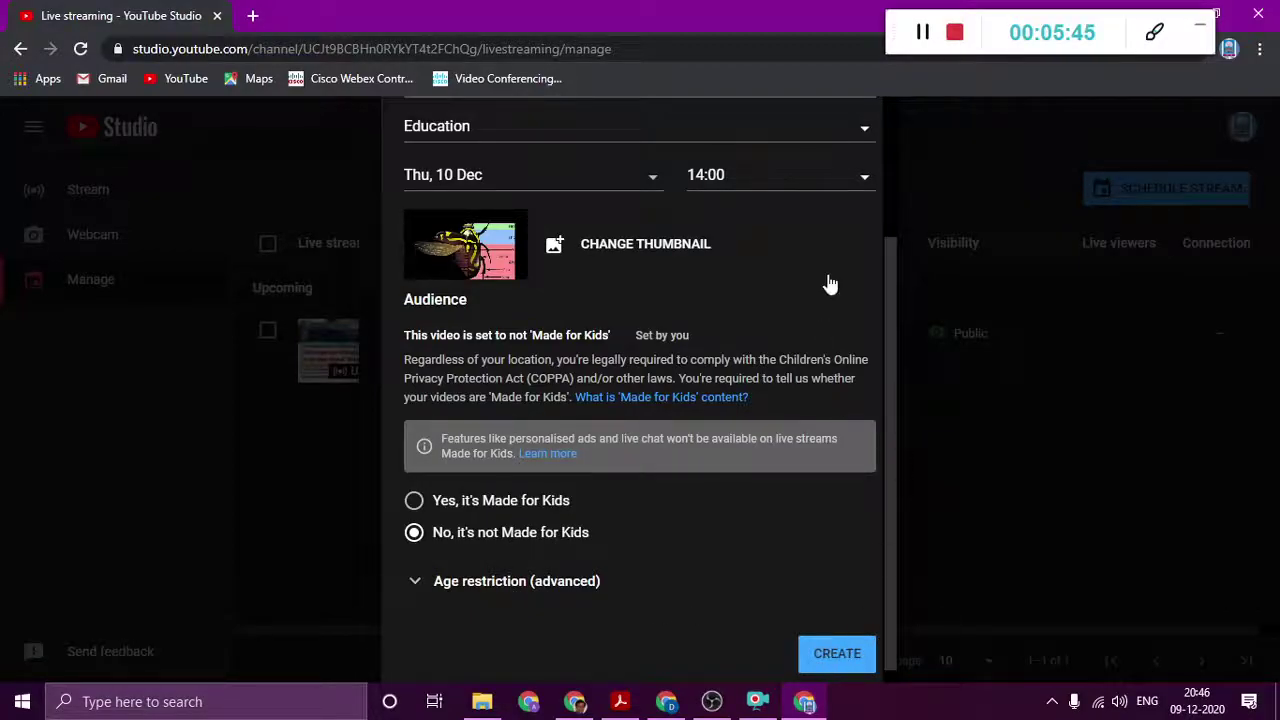
Close the YouTube Studio window and stop streaming in OBS.
{"action": "left_click", "coordinate": [1266, 14]}
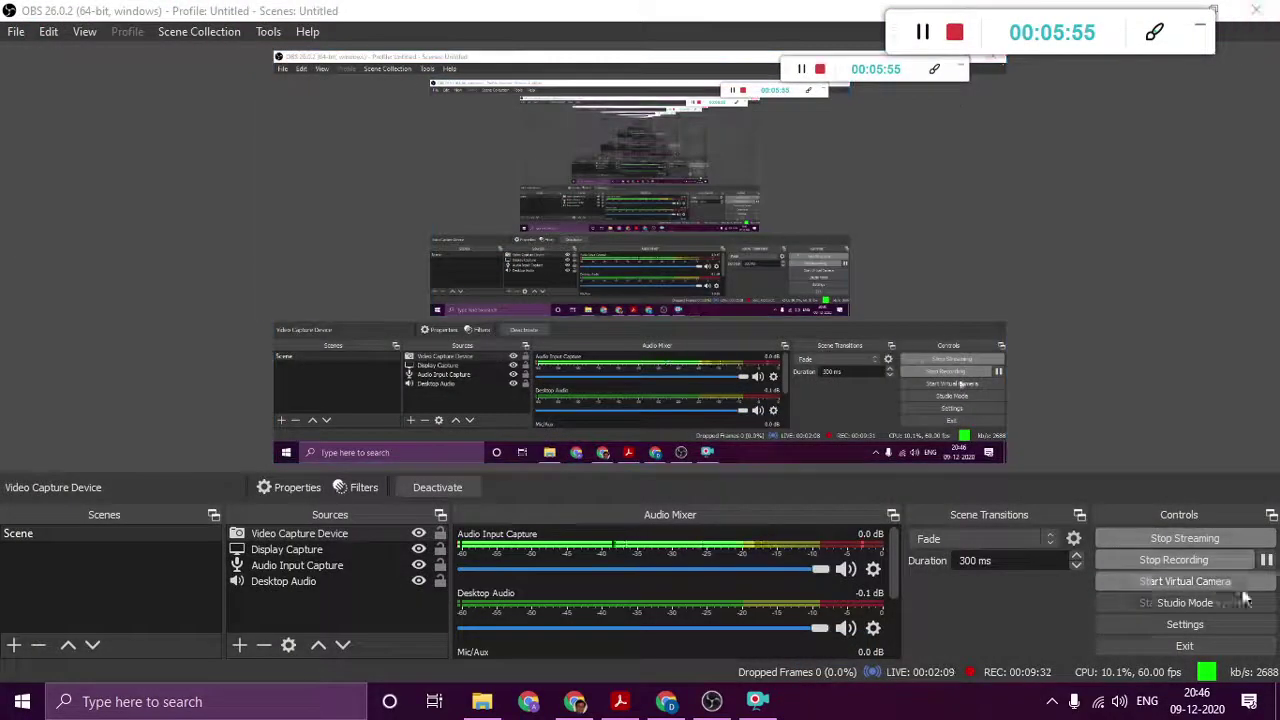
{"action": "left_click", "coordinate": [1161, 538]}
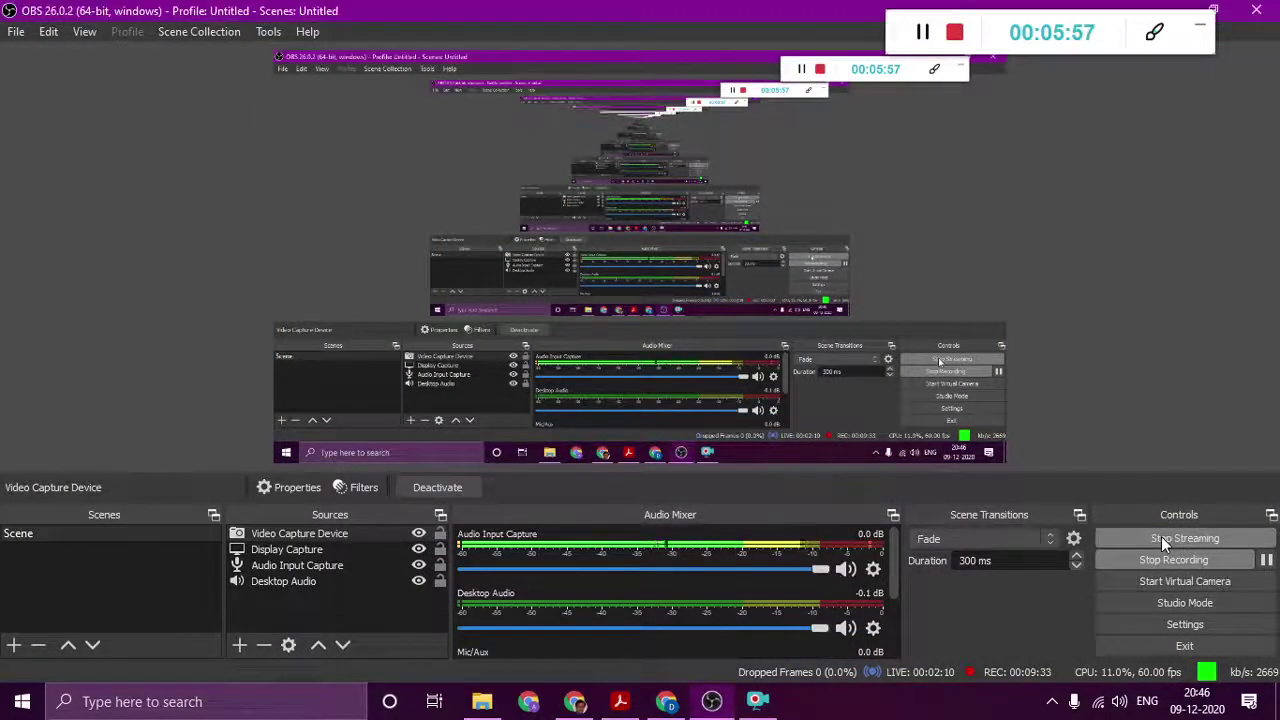
{"action": "left_click", "coordinate": [668, 73]}
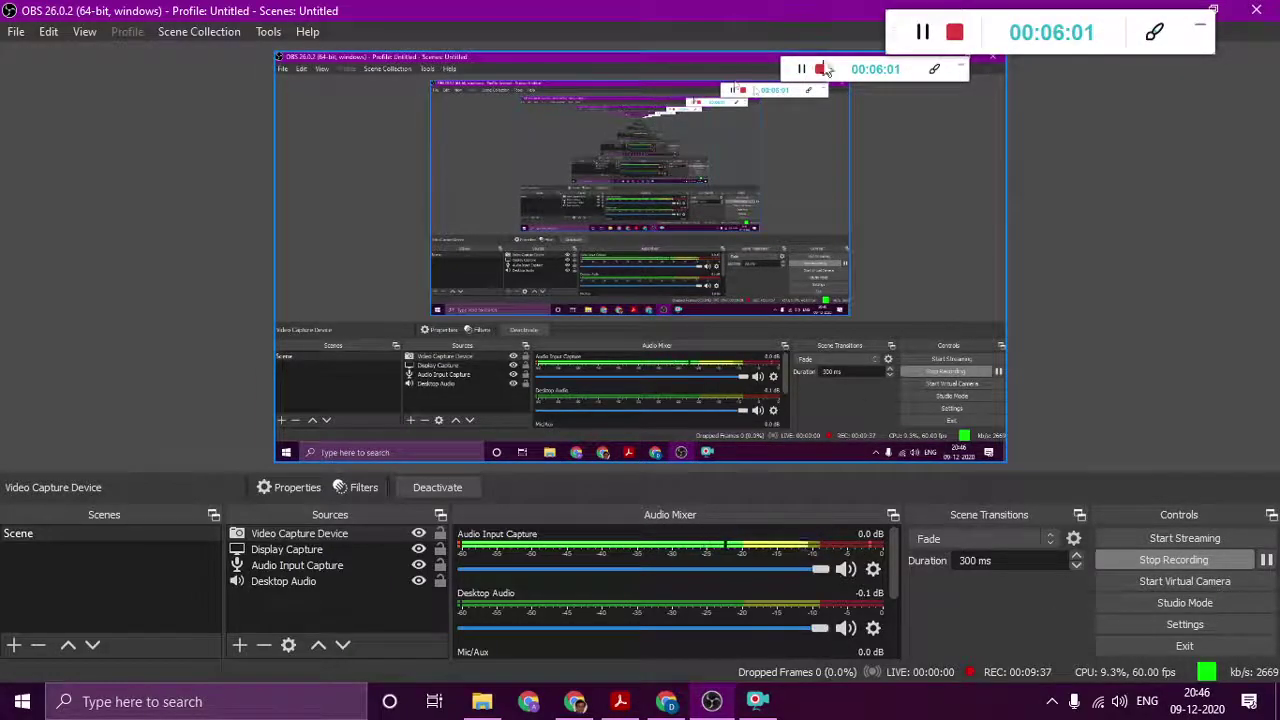
Return to the Google Meet window and stop the Apowersoft screen recording.
{"action": "left_click", "coordinate": [760, 701]}
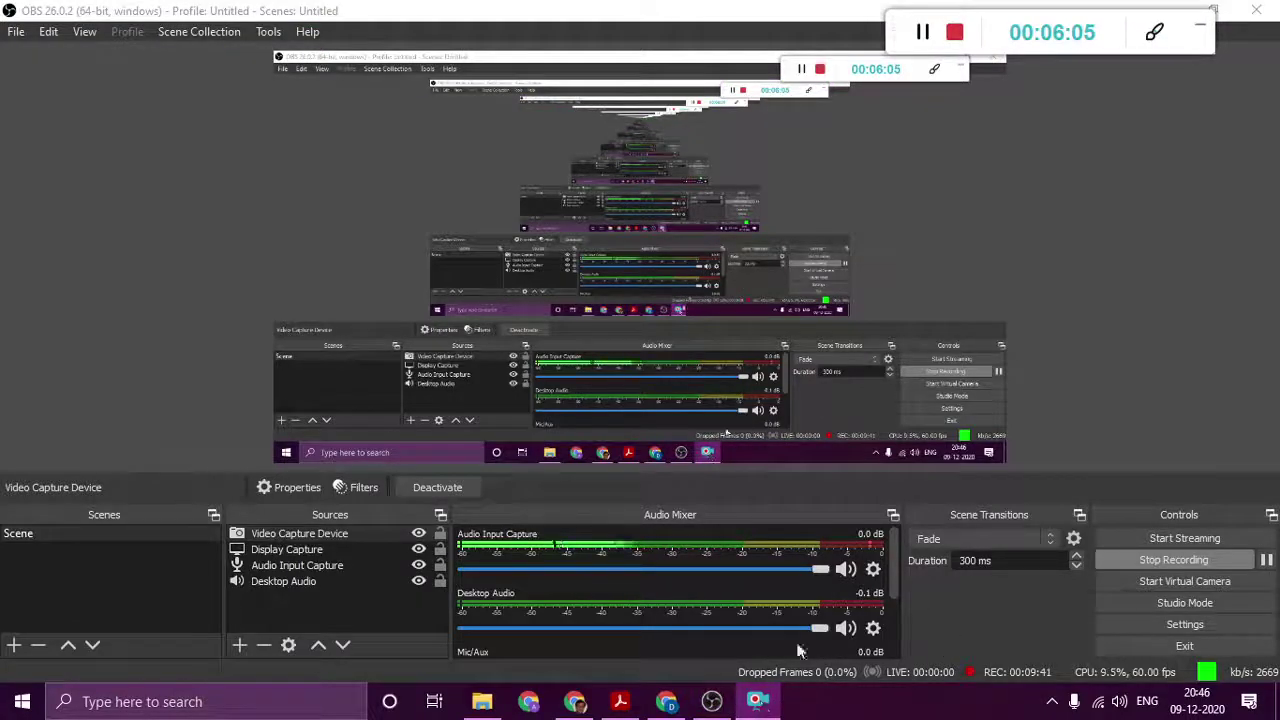
{"action": "left_click", "coordinate": [712, 703]}
{"action": "left_click", "coordinate": [712, 703]}
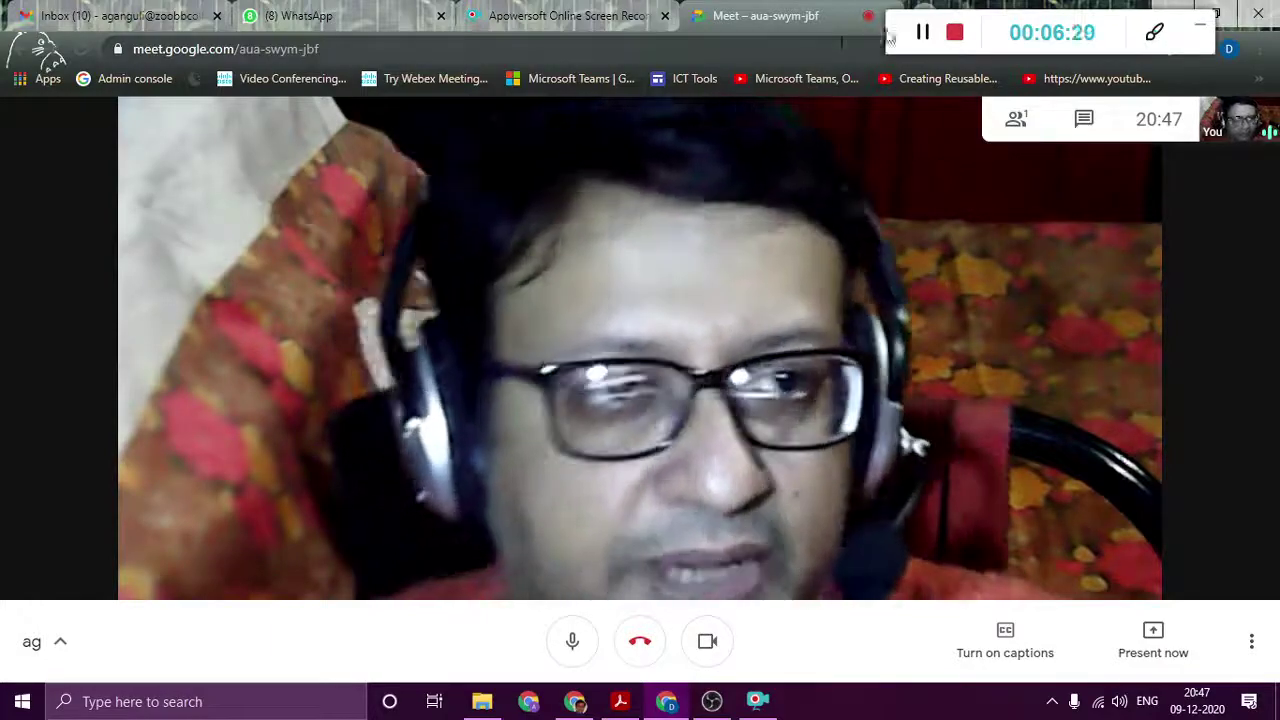
{"action": "left_click", "coordinate": [955, 35]}
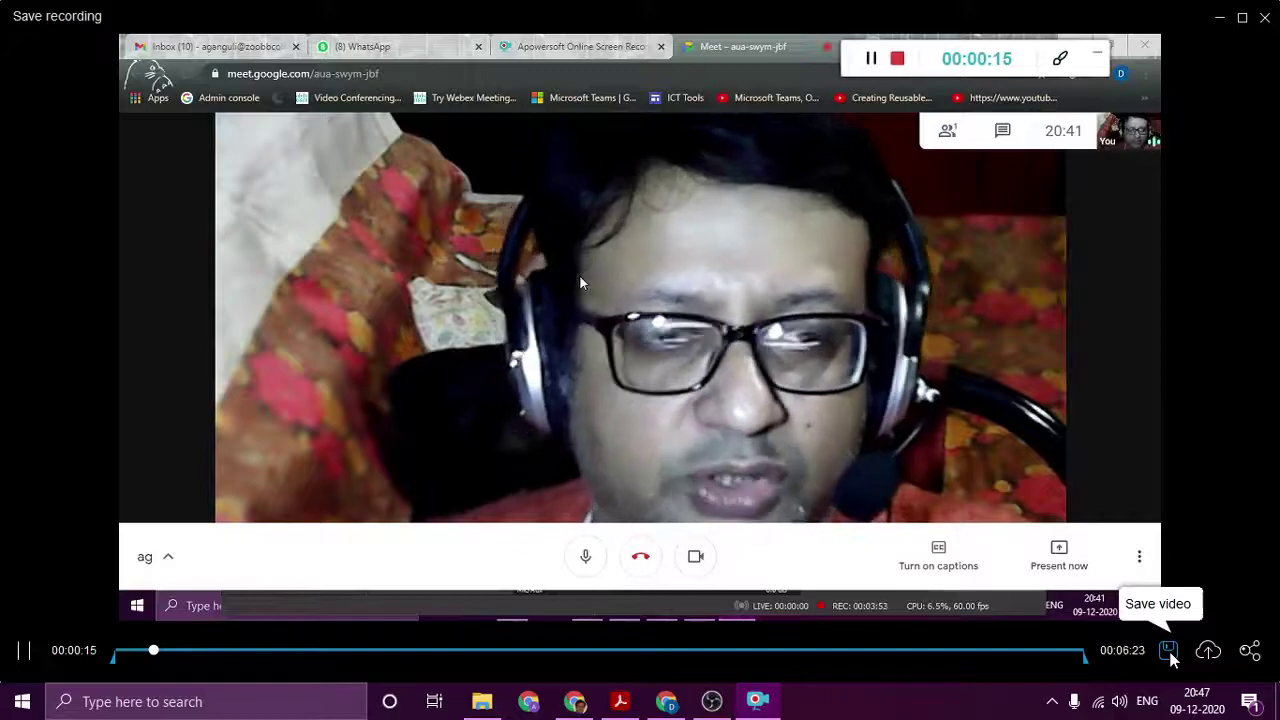
Save the recording as a video file and look at the available upload destinations.
{"action": "left_click", "coordinate": [1170, 652]}
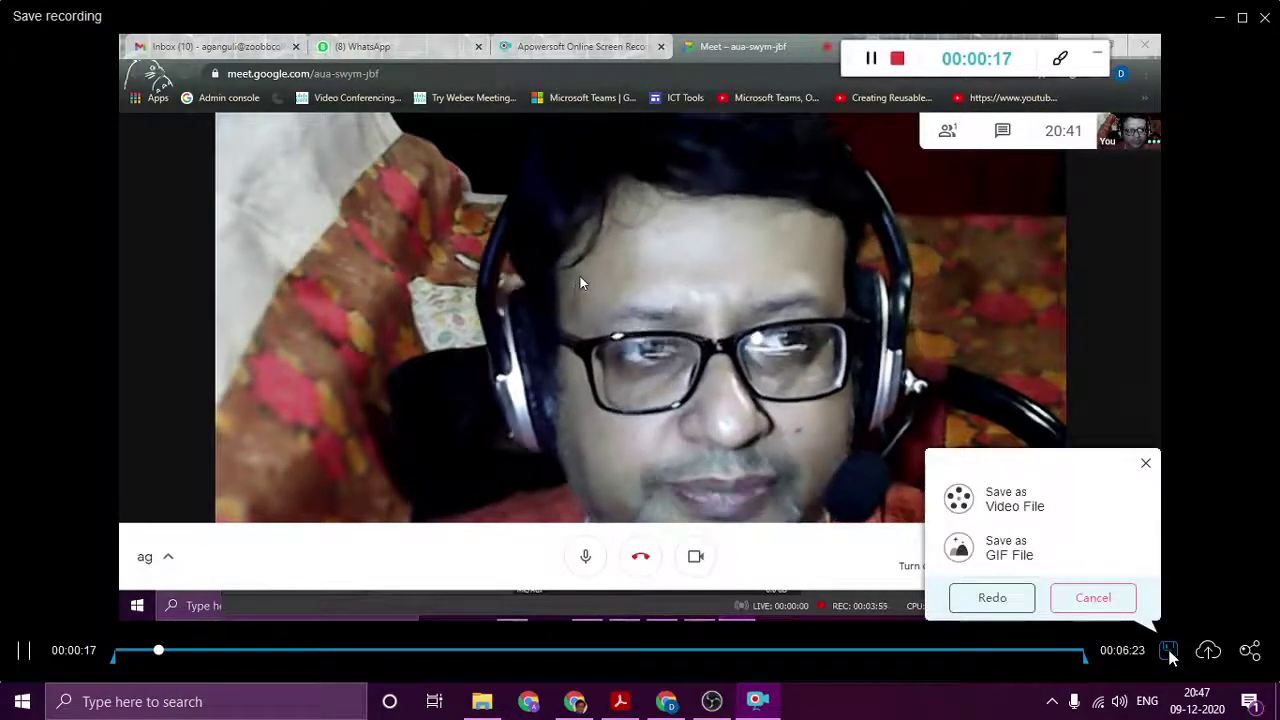
{"action": "left_click", "coordinate": [1048, 498]}
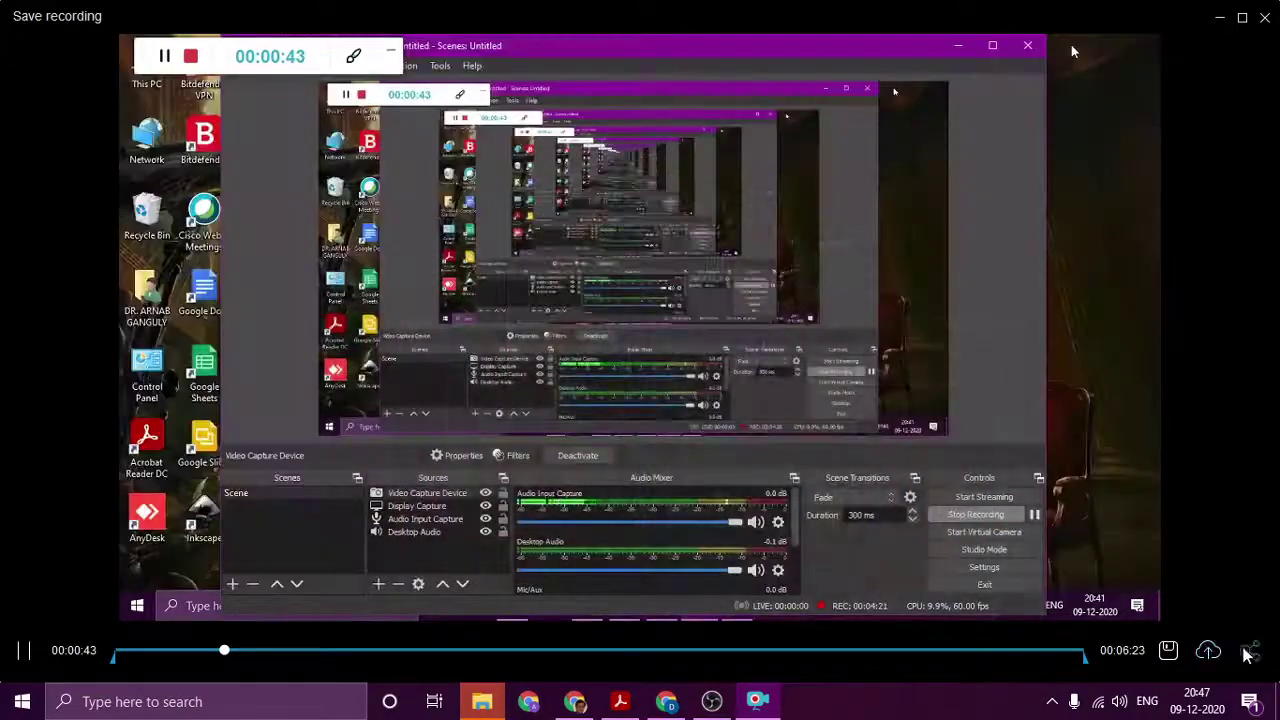
{"action": "left_click", "coordinate": [1250, 652]}
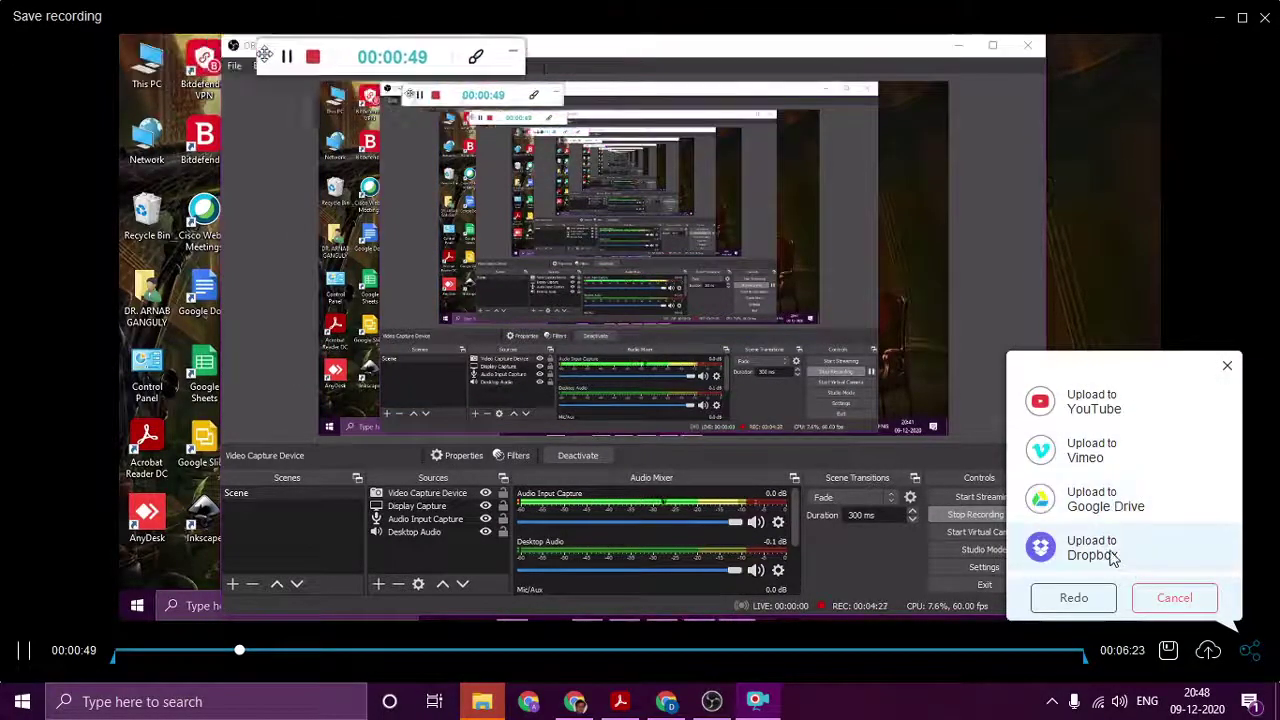
{"action": "left_click", "coordinate": [1226, 366]}
Save the recording as a video file once more, finish the save and close the Save recording window.
{"action": "left_click", "coordinate": [1172, 655]}
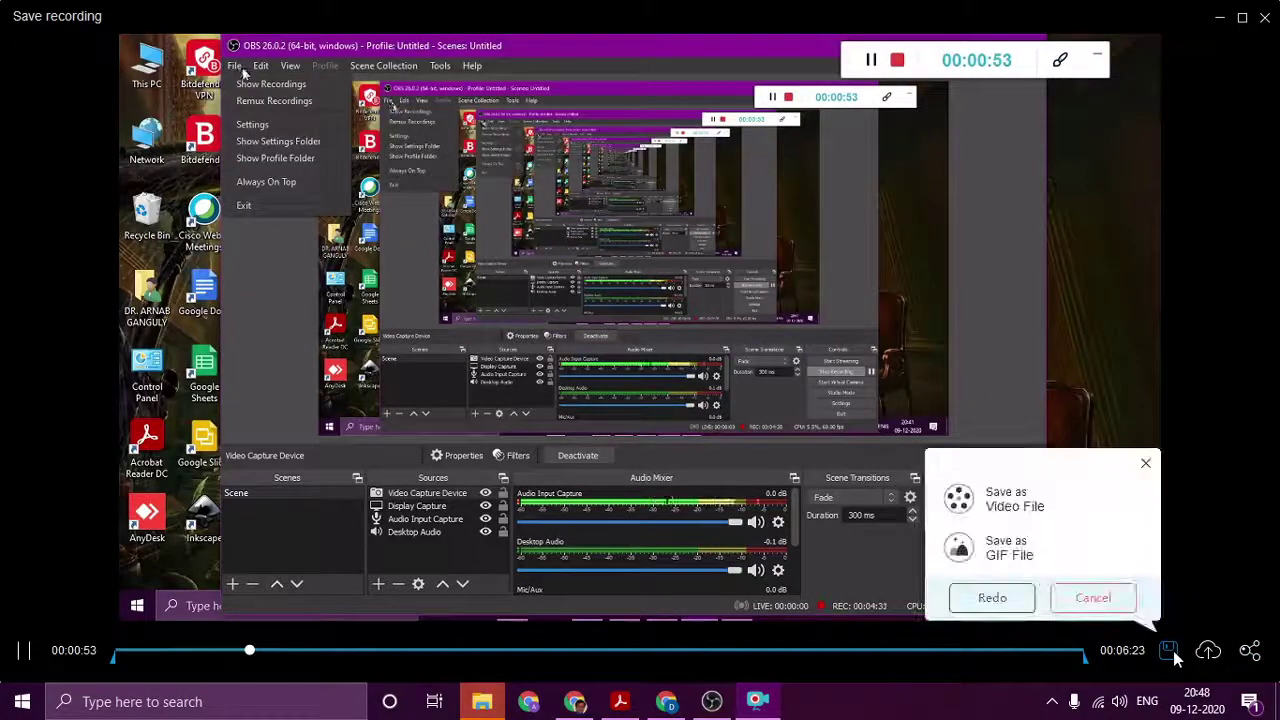
{"action": "left_click", "coordinate": [1015, 500]}
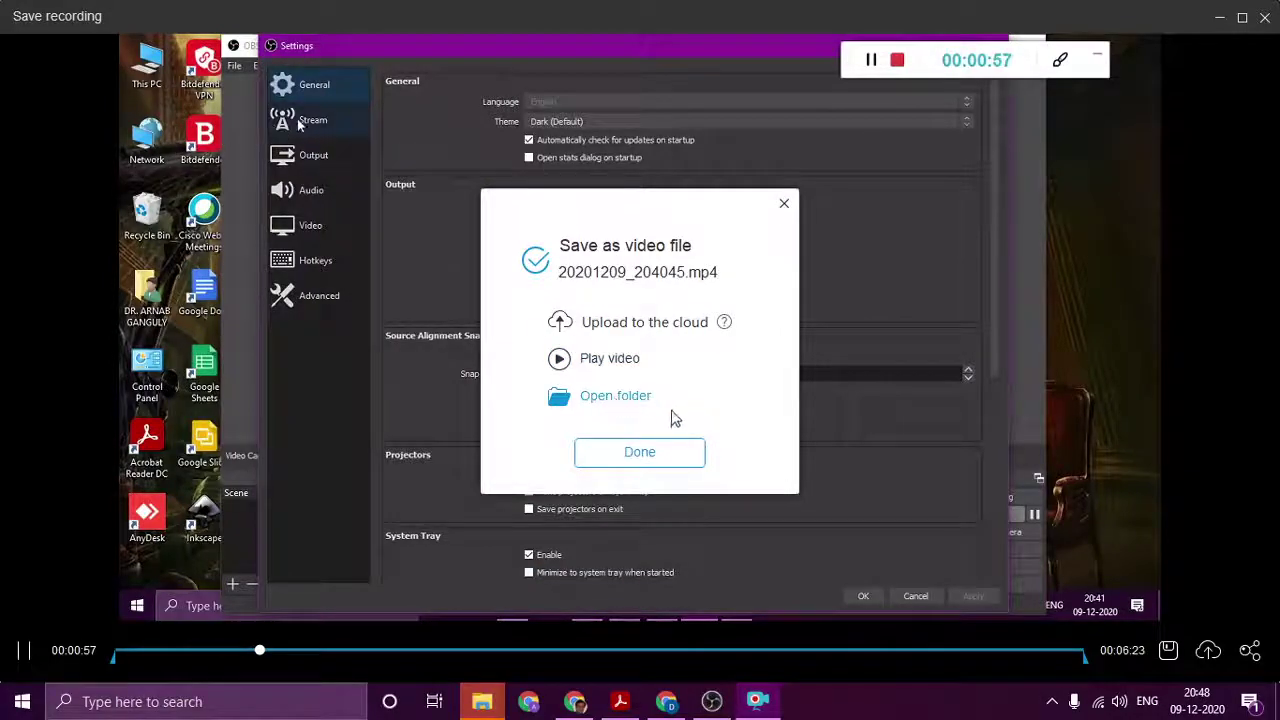
{"action": "left_click", "coordinate": [626, 457]}
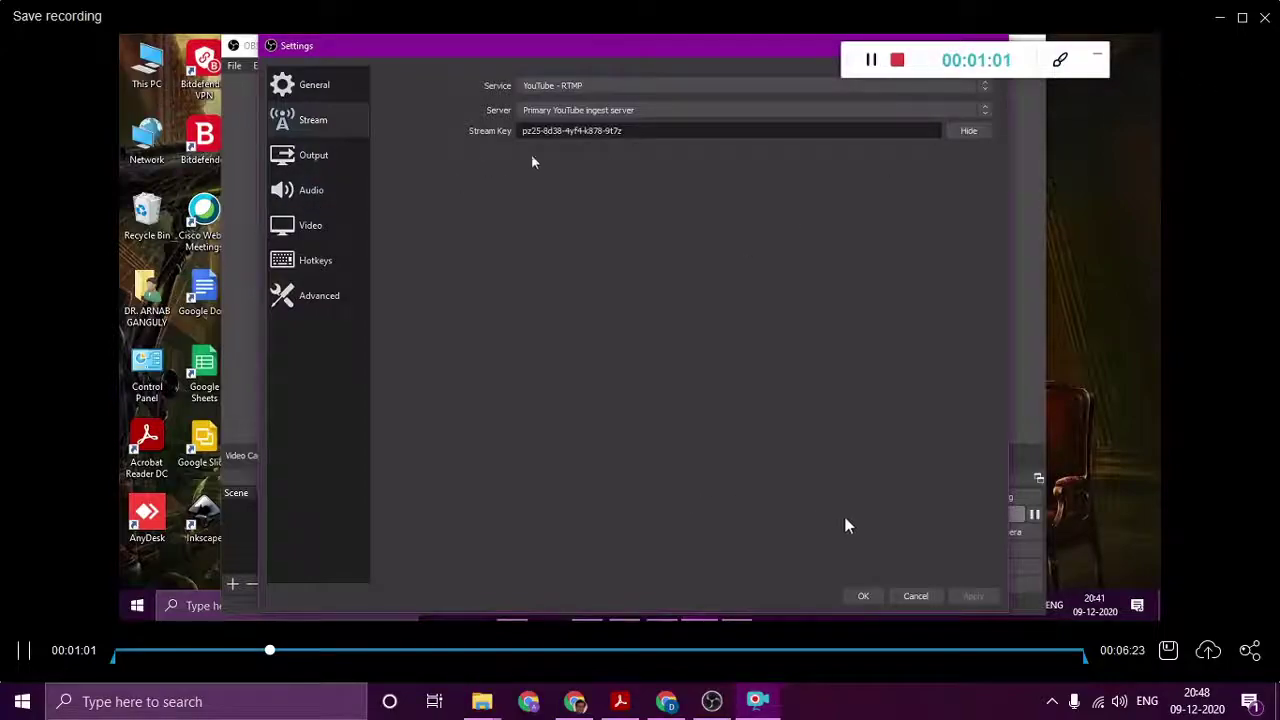
{"action": "left_click", "coordinate": [1262, 18]}
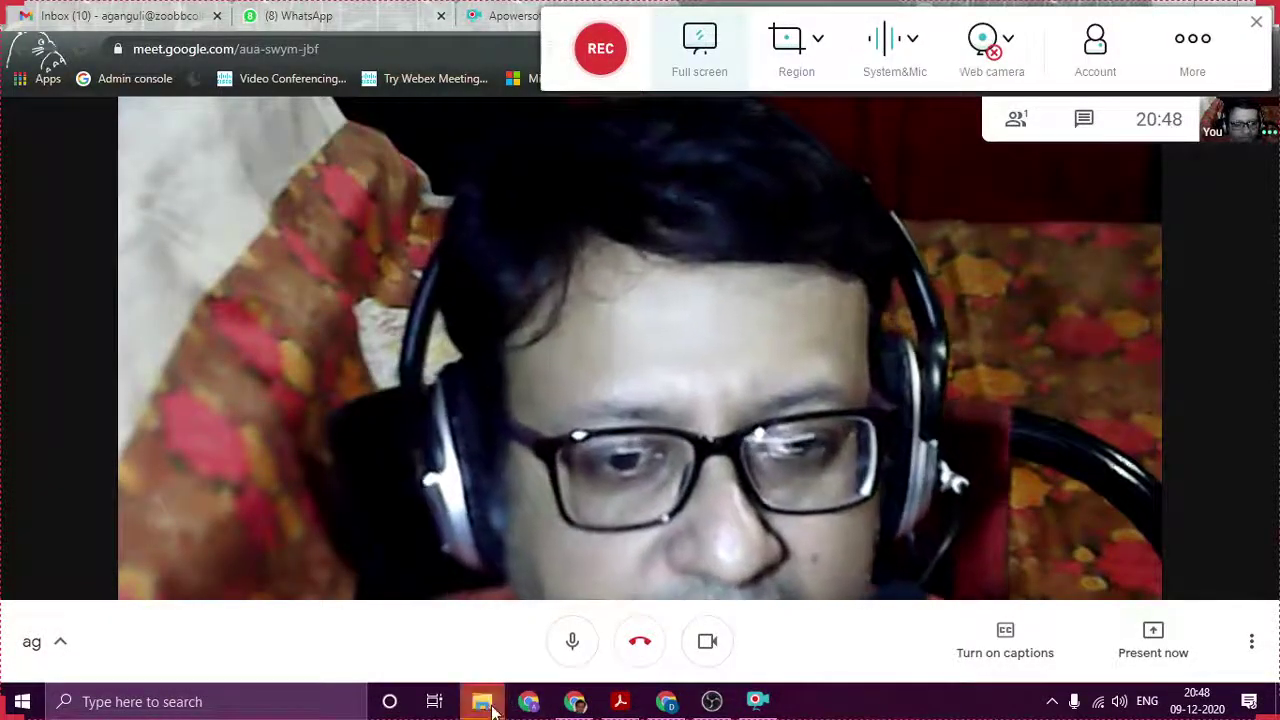
Bring up the Apowersoft Online Screen Recorder folder and briefly play the older recording 20201111_113450.
{"action": "mouse_move", "coordinate": [482, 701]}
{"action": "left_click", "coordinate": [697, 622]}
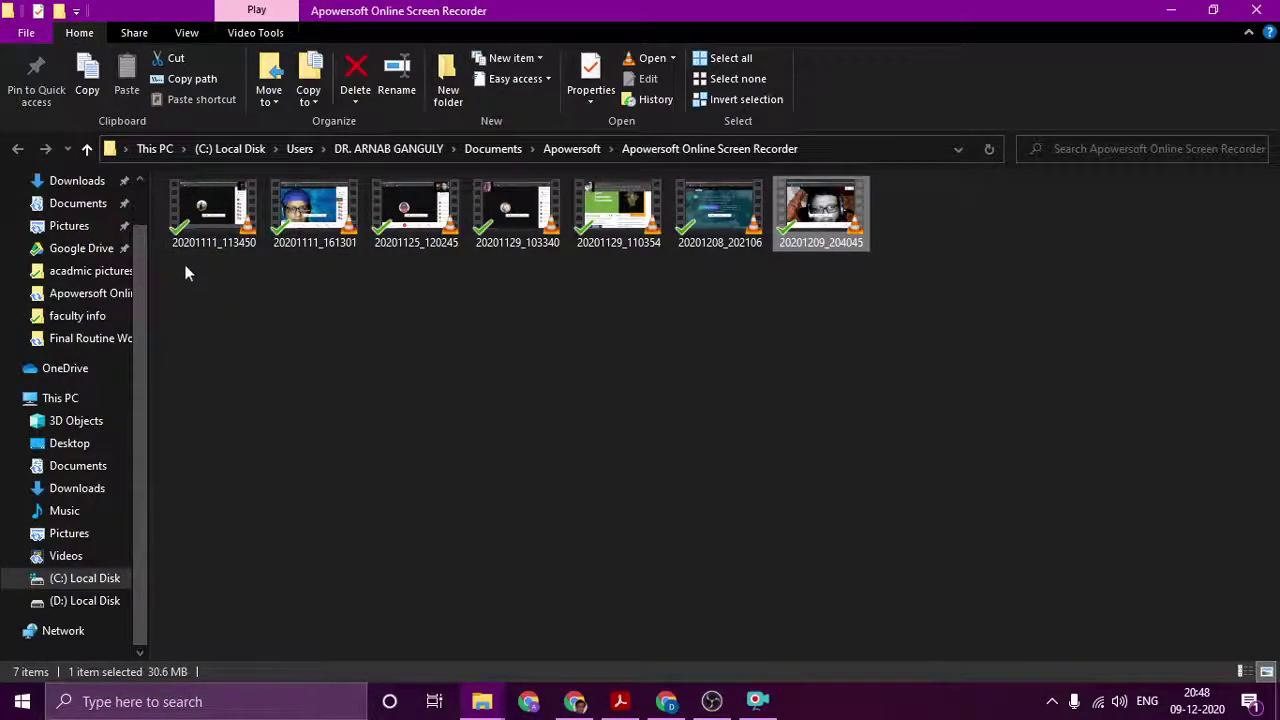
{"action": "double_click", "coordinate": [212, 236]}
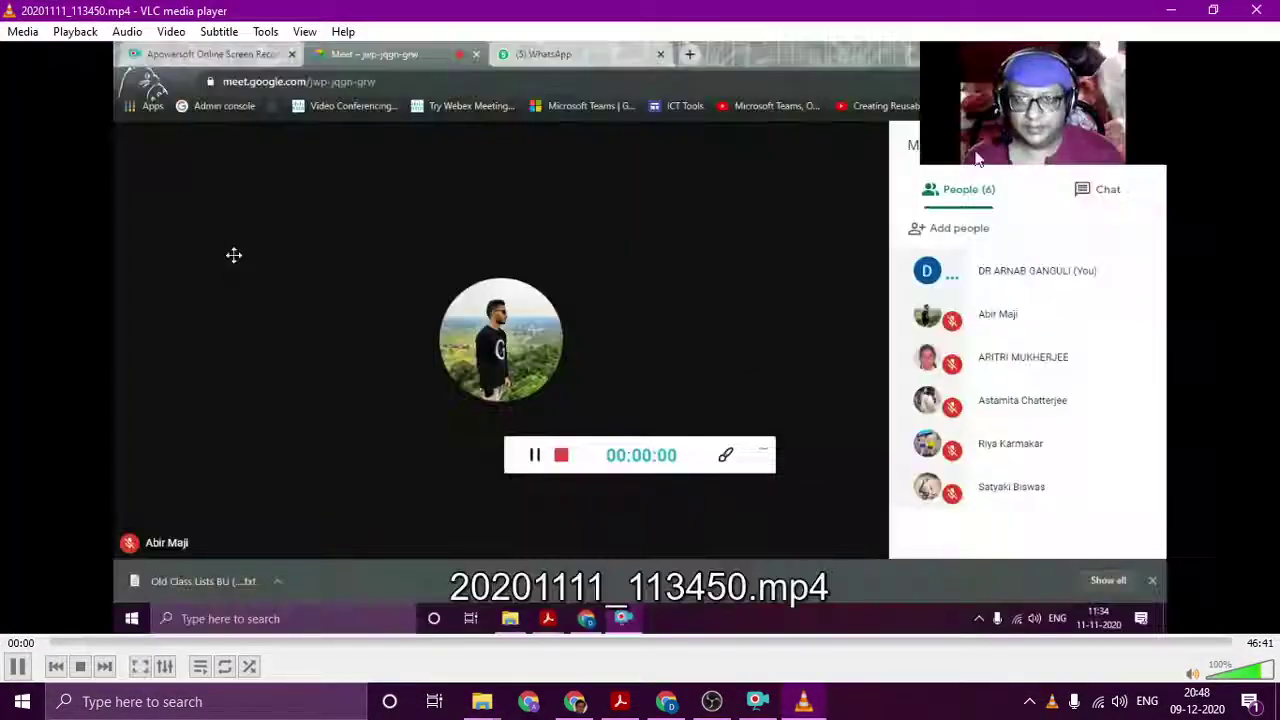
{"action": "left_click", "coordinate": [1267, 14]}
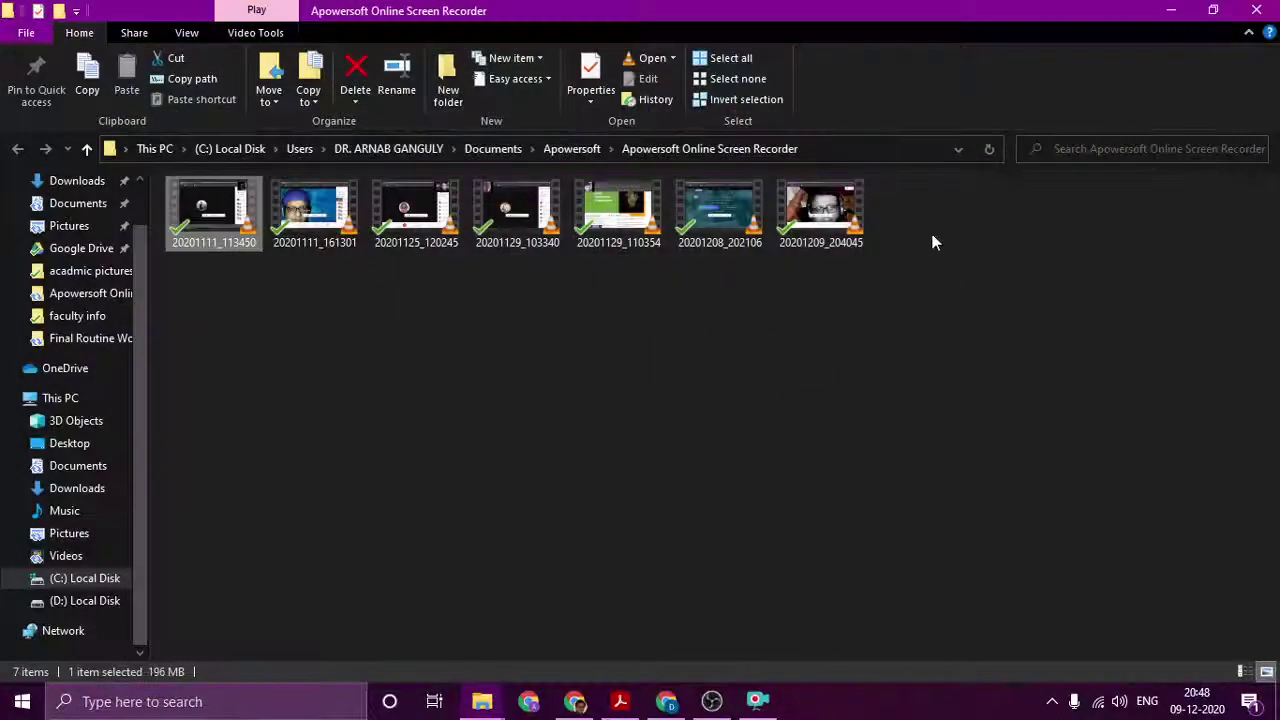
Play the new recording 20201209_204045 to check it, closing the player and the folder when done.
{"action": "double_click", "coordinate": [826, 210]}
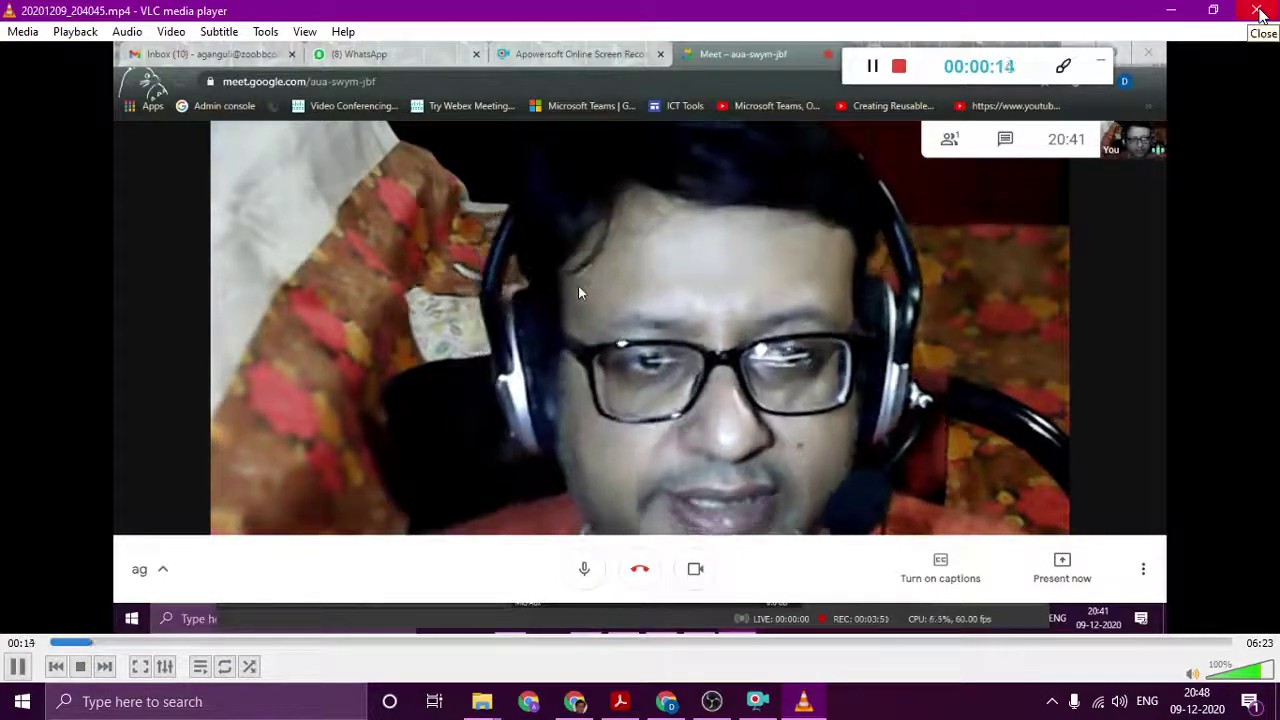
{"action": "left_click", "coordinate": [1258, 9]}
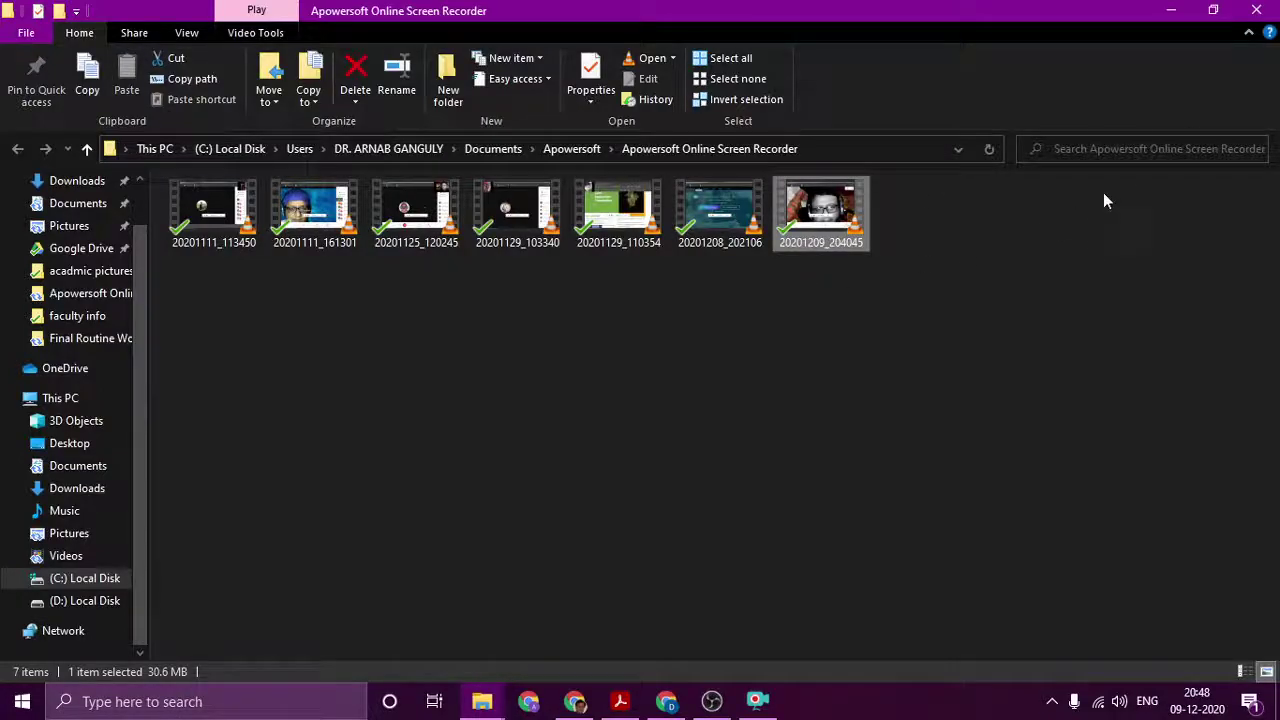
{"action": "left_click", "coordinate": [1256, 11]}
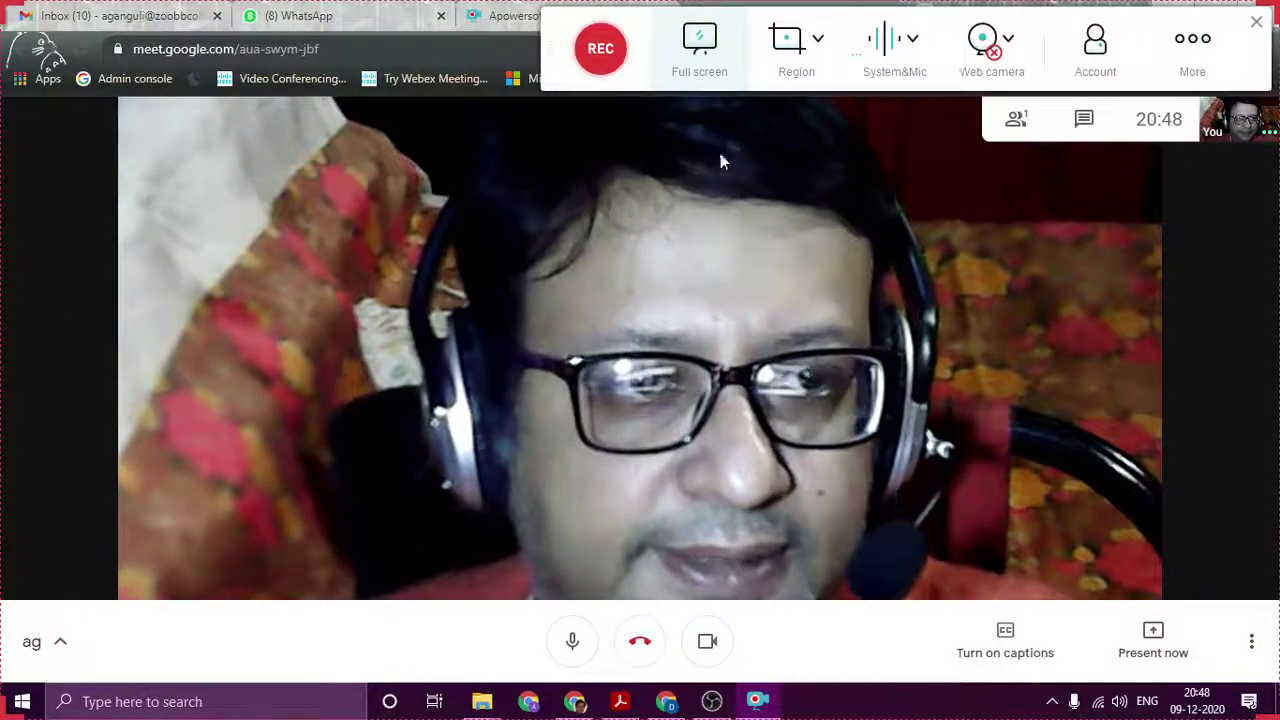
Close the Apowersoft recorder, leave the Google Meet call and close its browser window.
{"action": "left_click", "coordinate": [1258, 23]}
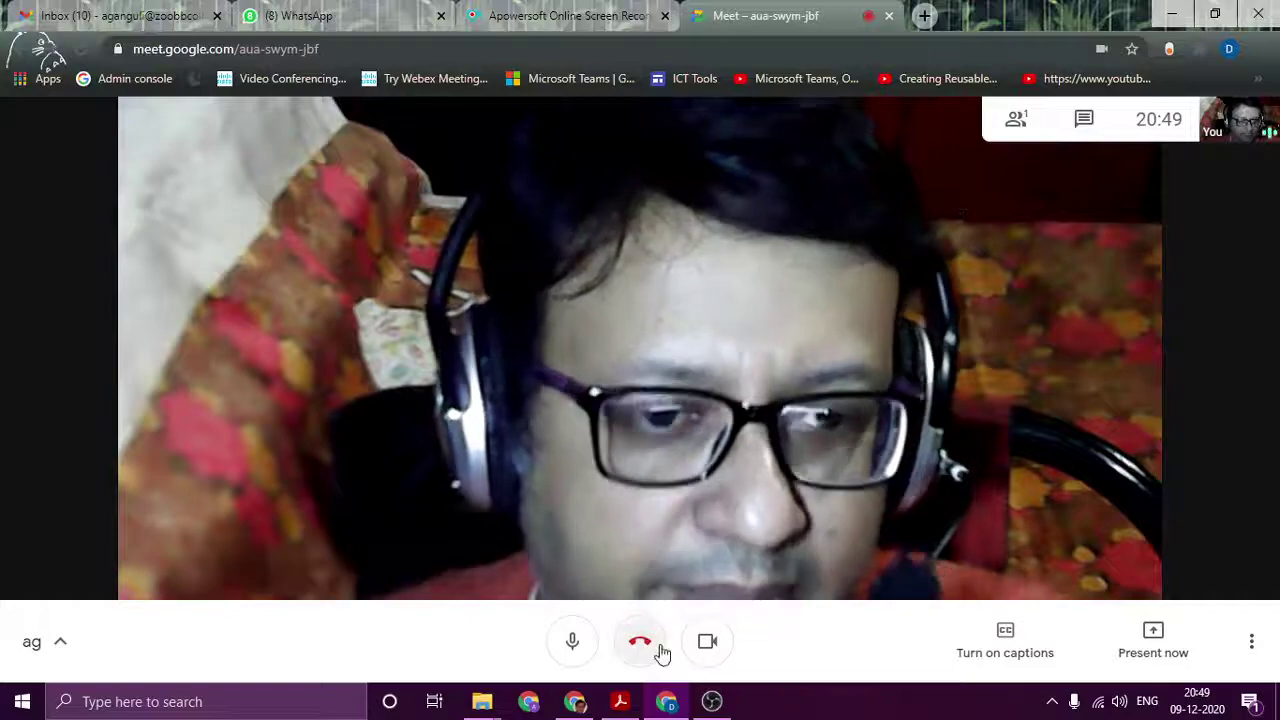
{"action": "left_click", "coordinate": [642, 641]}
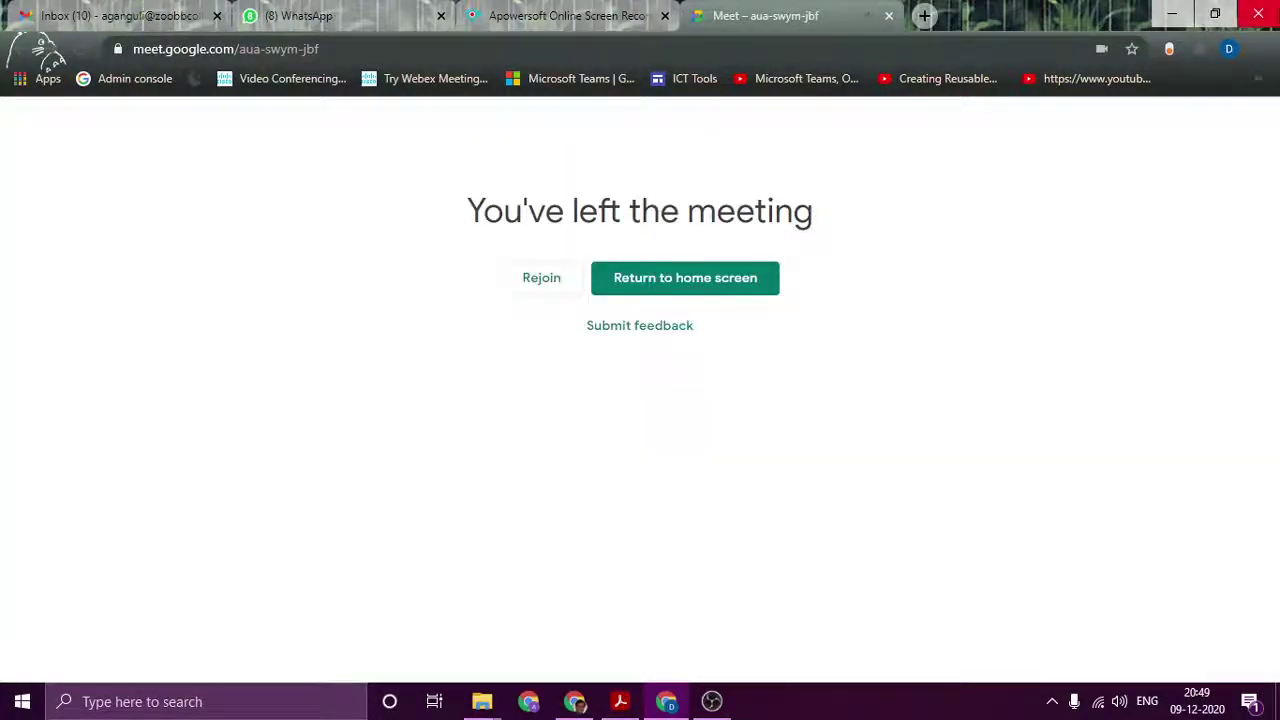
{"action": "left_click", "coordinate": [1256, 16]}
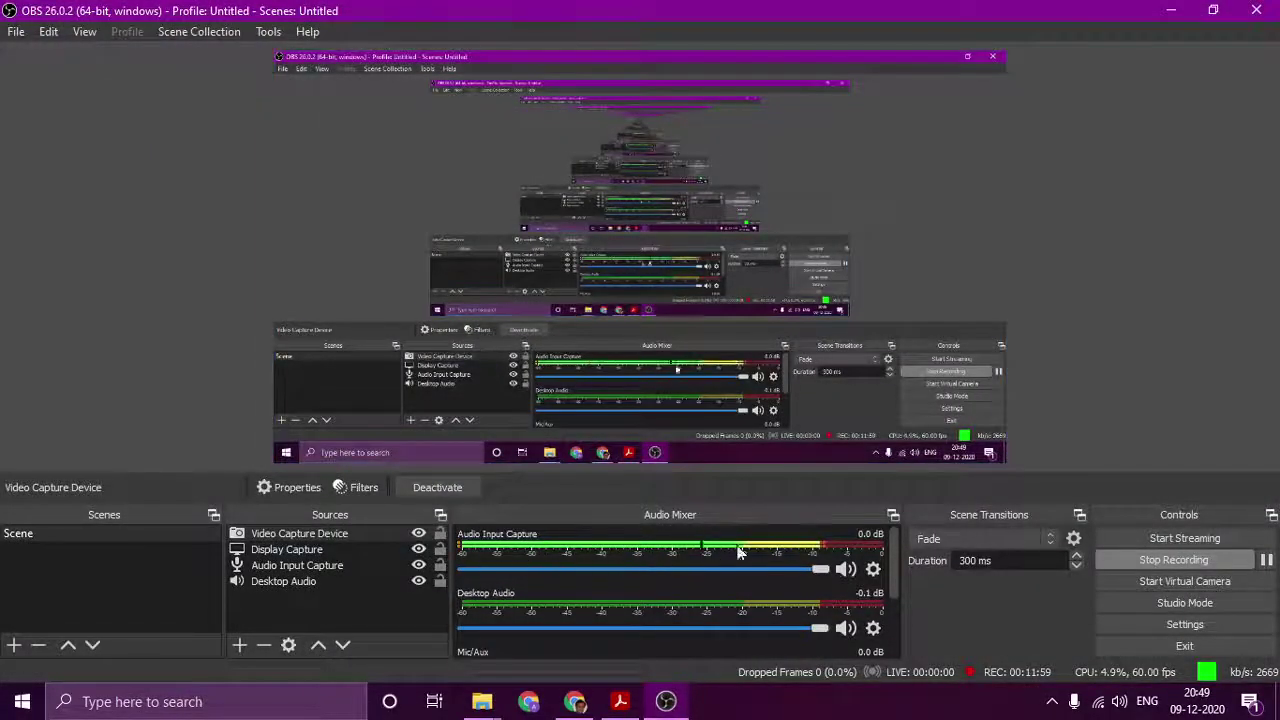